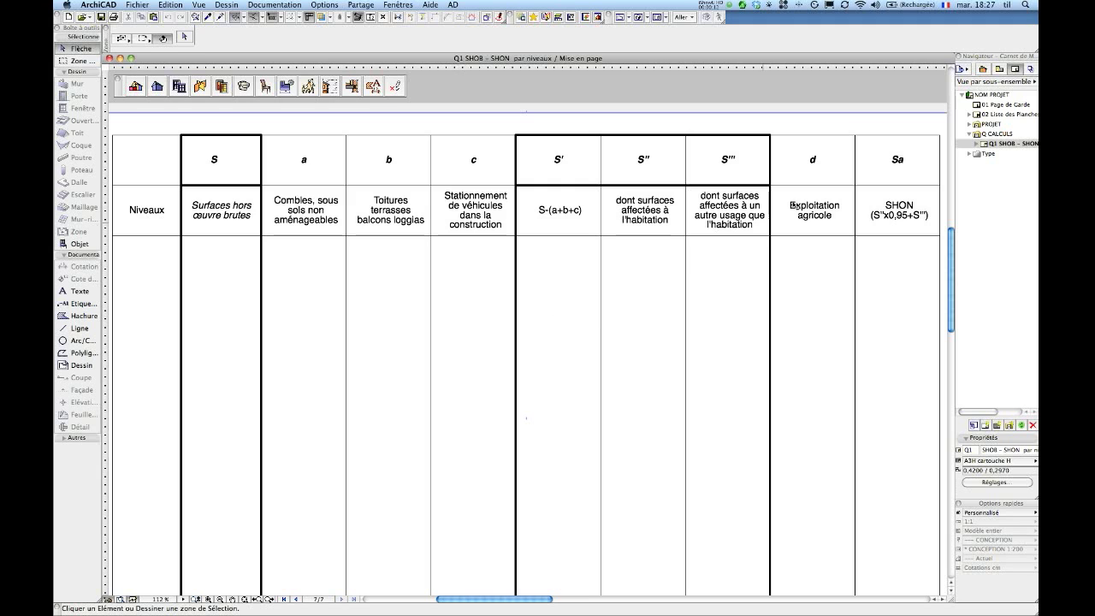
# Step: Place the 1:100 annotation module on the RDC plan and display the Q1 SHOB - SHON layout
pyautogui.click(981, 69)
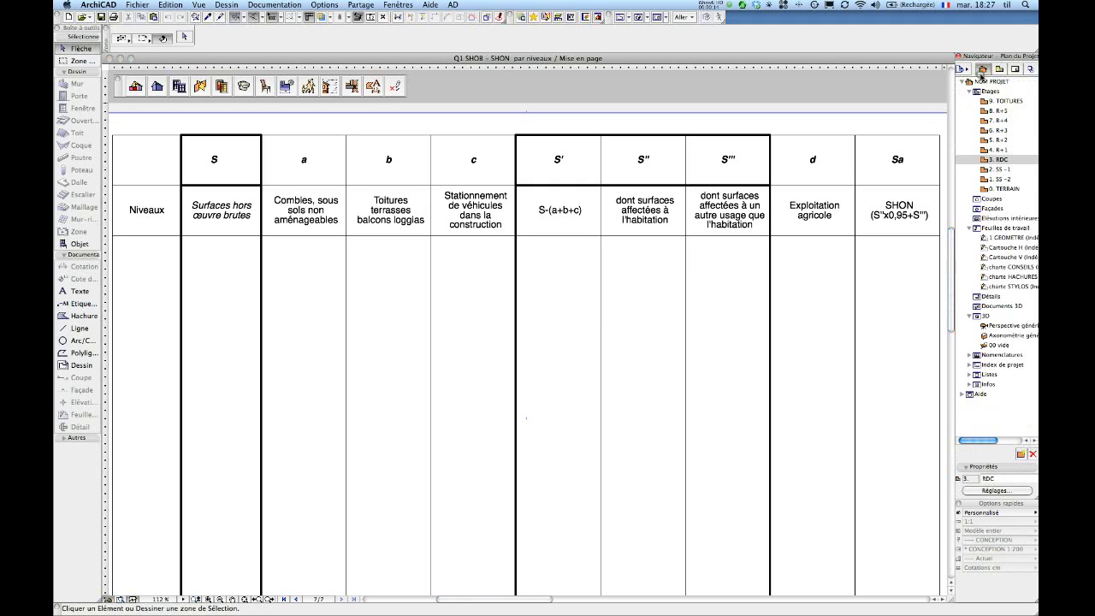
pyautogui.doubleClick(982, 160)
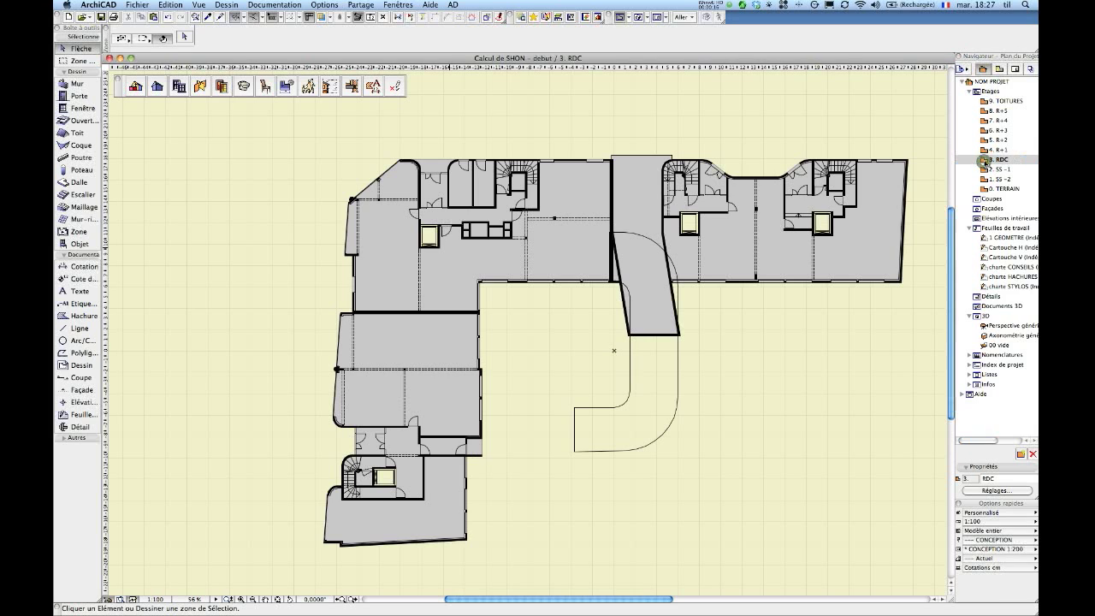
pyautogui.click(372, 87)
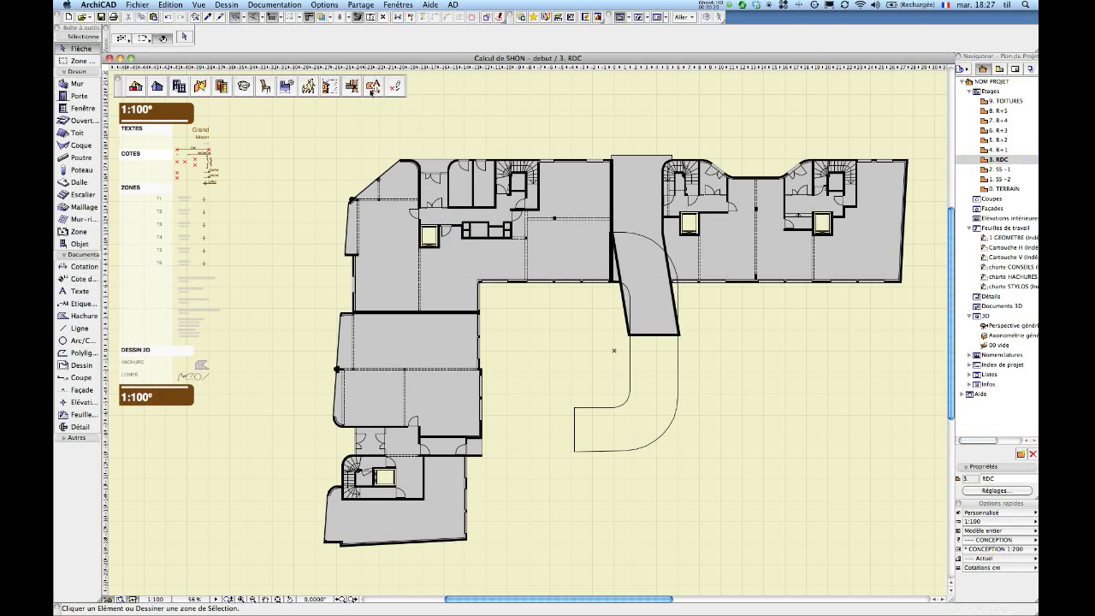
pyautogui.click(1014, 69)
pyautogui.doubleClick(985, 146)
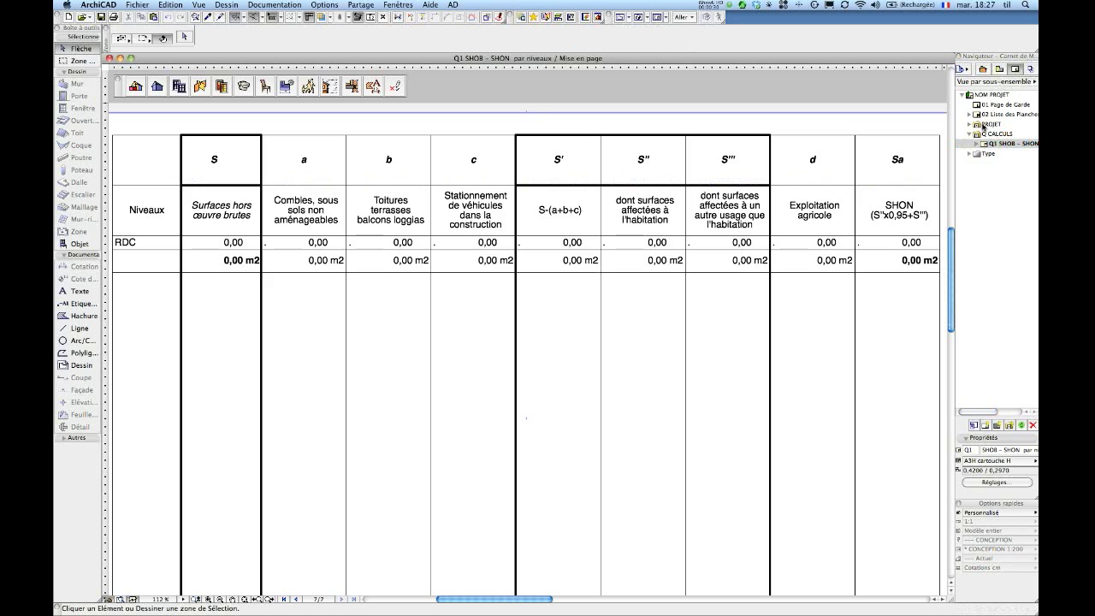
# Step: Place the 1:100 annotation module on the basement storeys SS -1 and SS -2
pyautogui.click(983, 69)
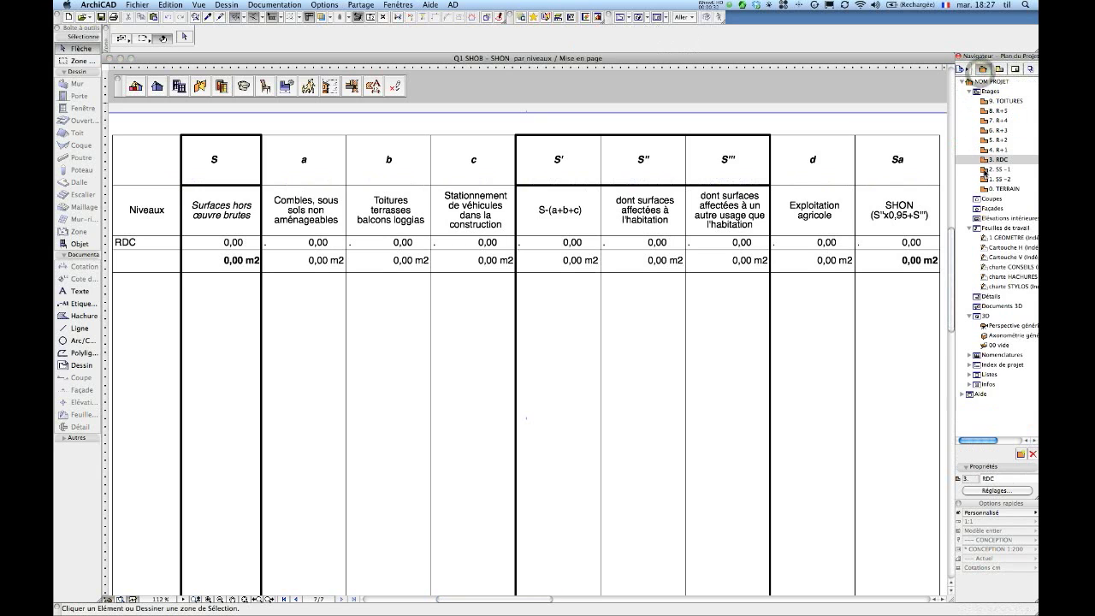
pyautogui.doubleClick(984, 169)
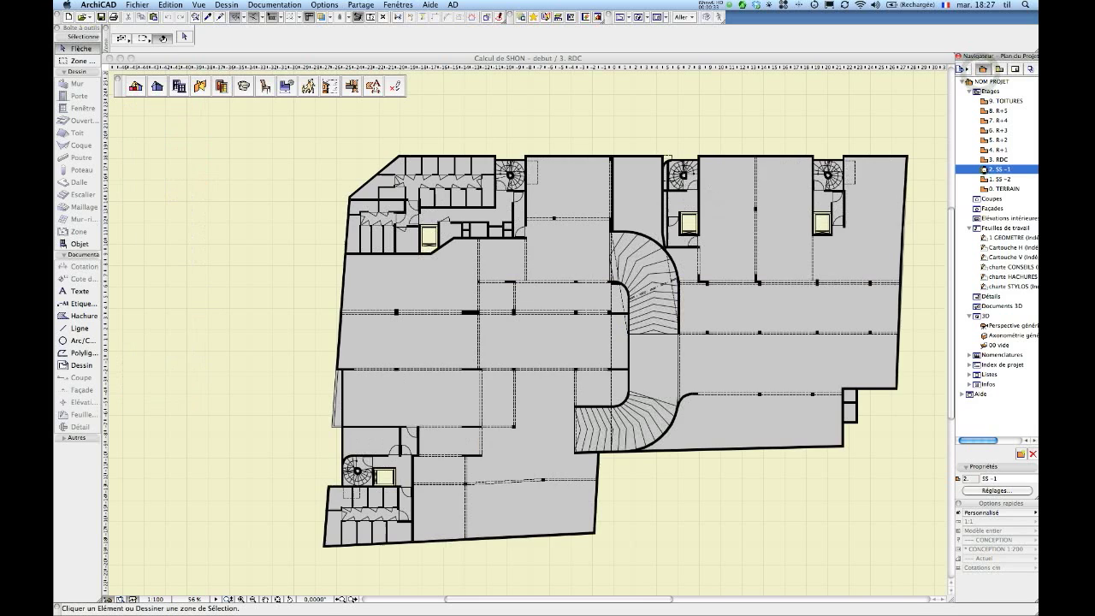
pyautogui.click(371, 86)
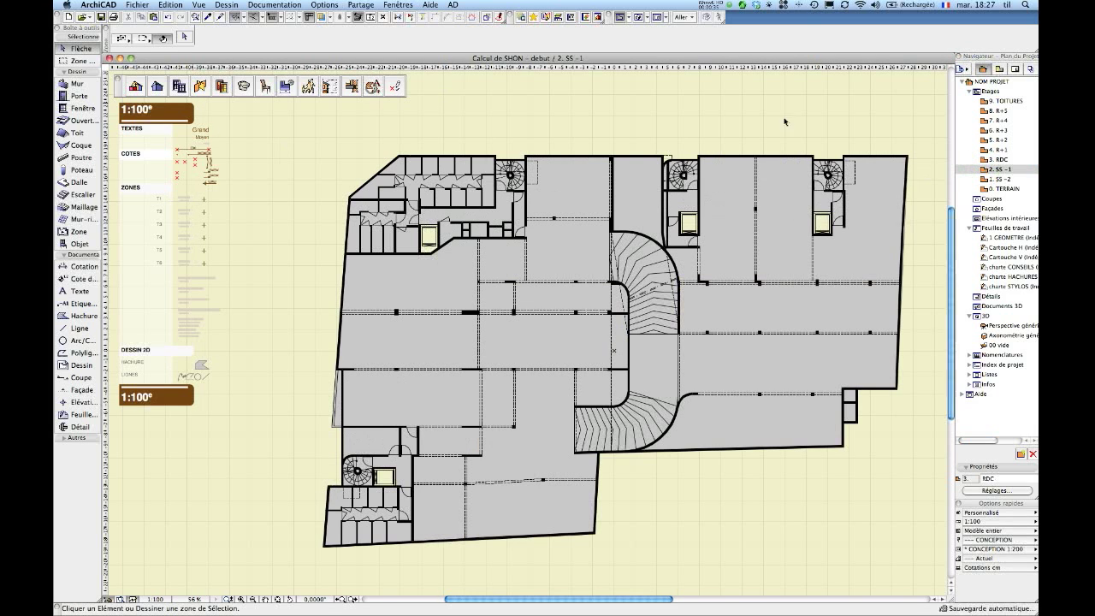
pyautogui.doubleClick(994, 180)
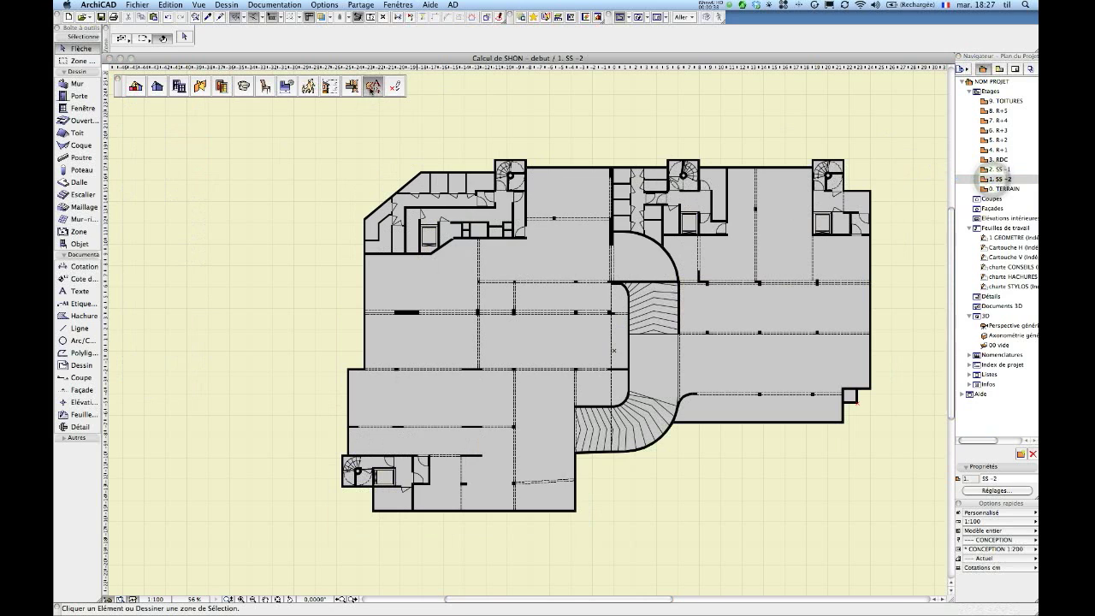
# Step: Place the 1:100 annotation module on storeys R+1 through R+5, and reopen the Q1 SHOB - SHON layout
pyautogui.doubleClick(992, 149)
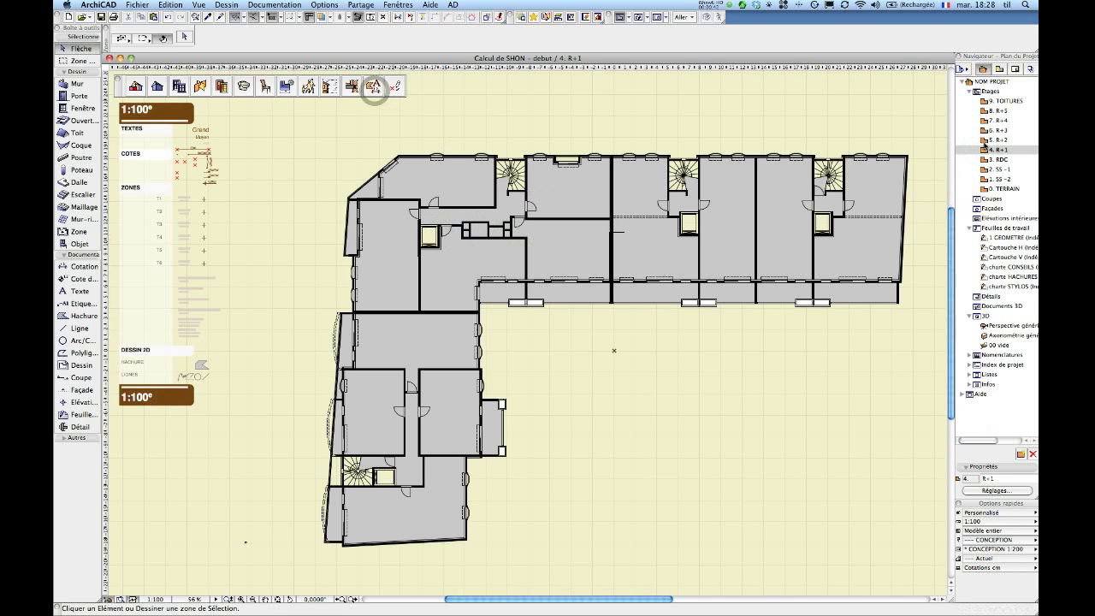
pyautogui.doubleClick(982, 140)
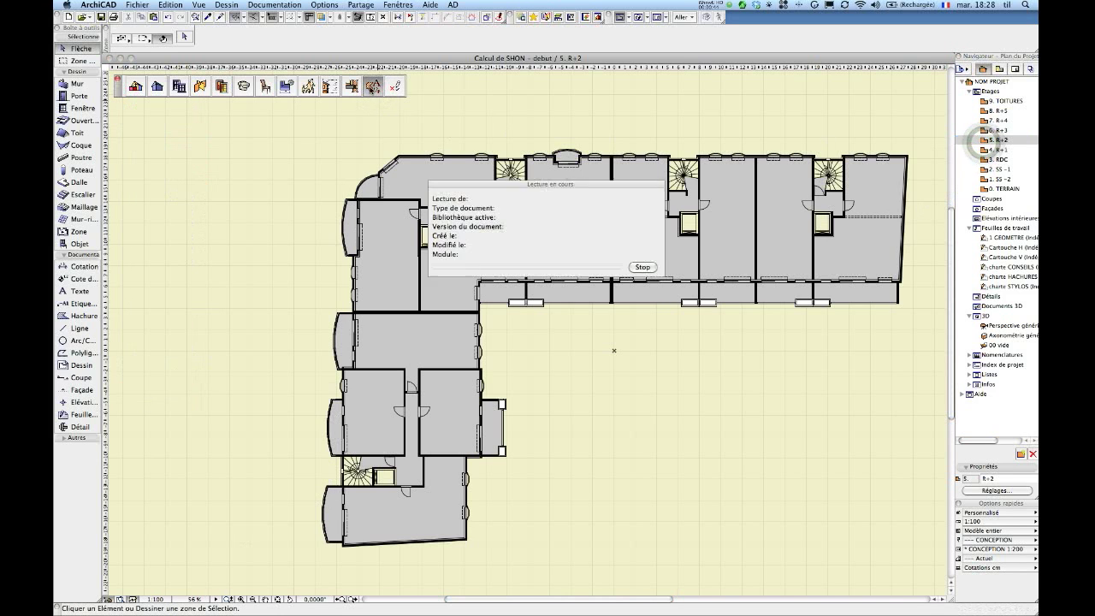
pyautogui.doubleClick(991, 131)
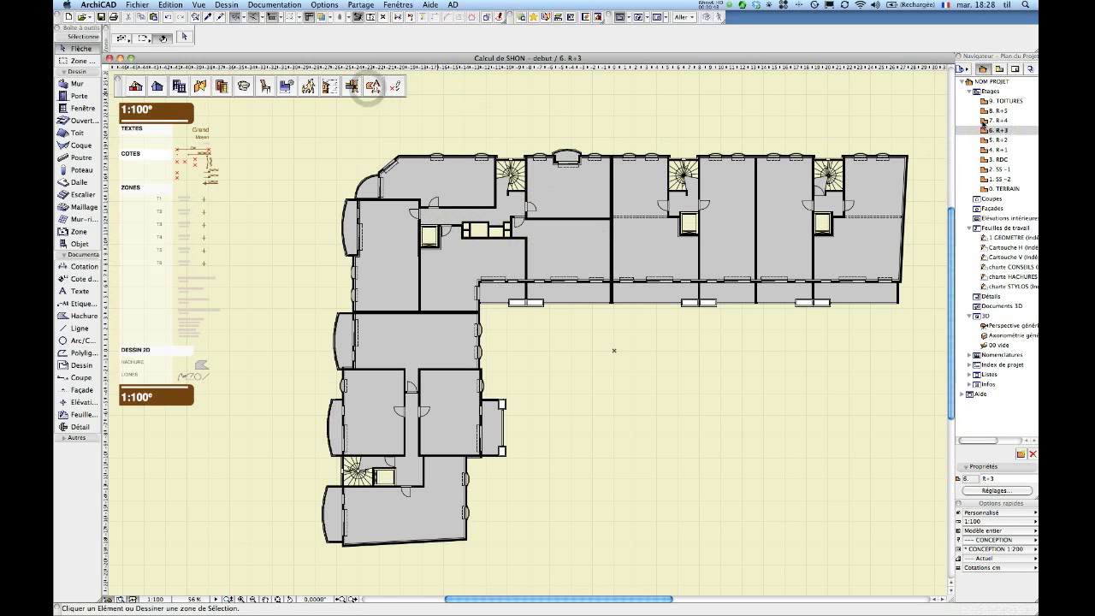
pyautogui.doubleClick(986, 121)
pyautogui.click(370, 89)
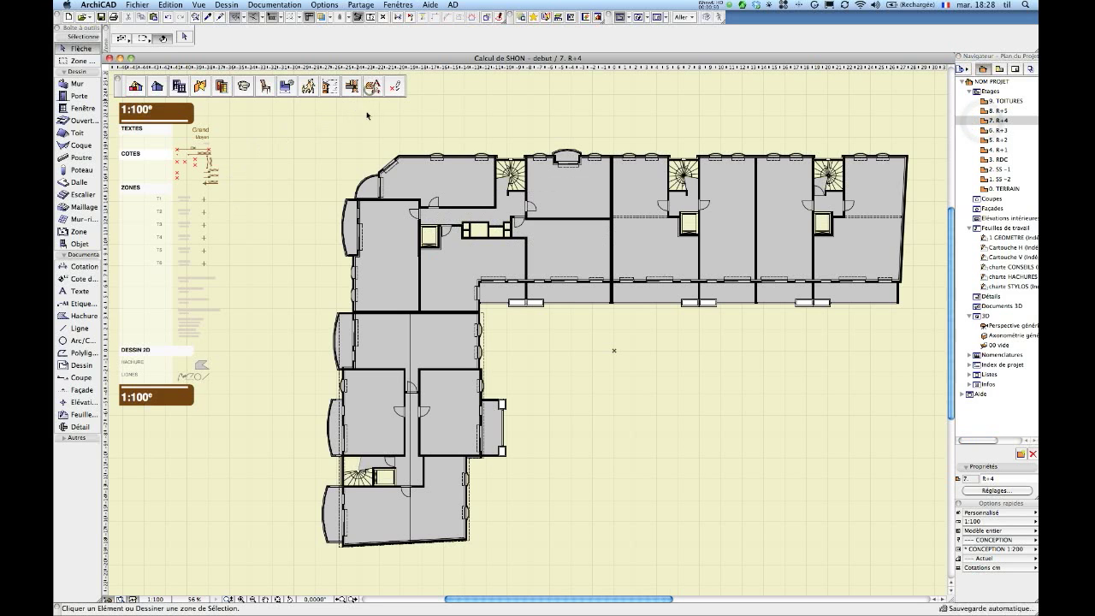
pyautogui.doubleClick(983, 111)
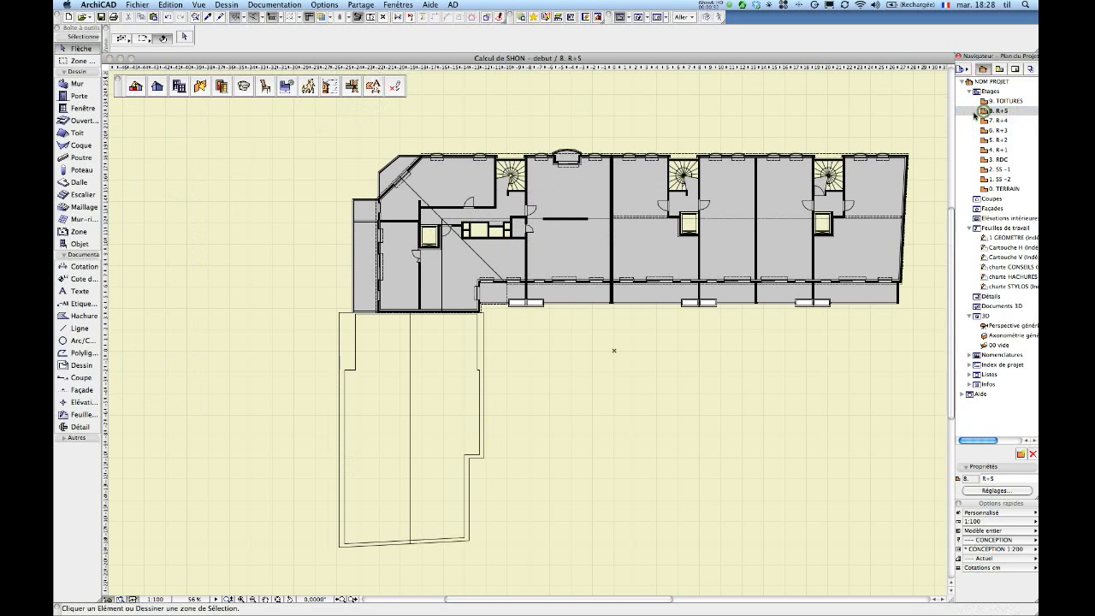
pyautogui.click(373, 87)
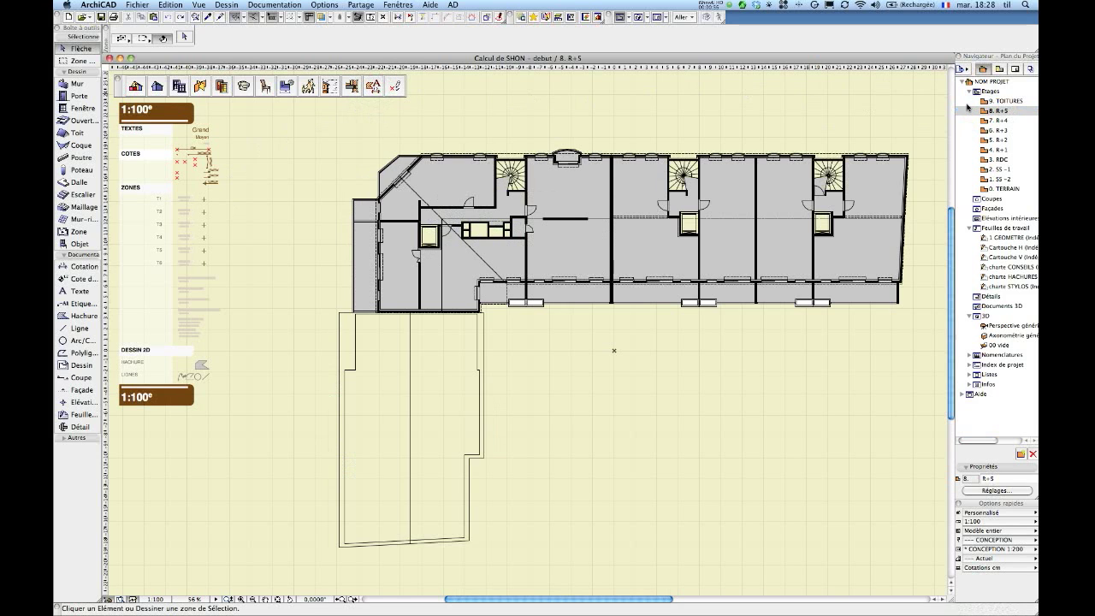
pyautogui.click(1015, 69)
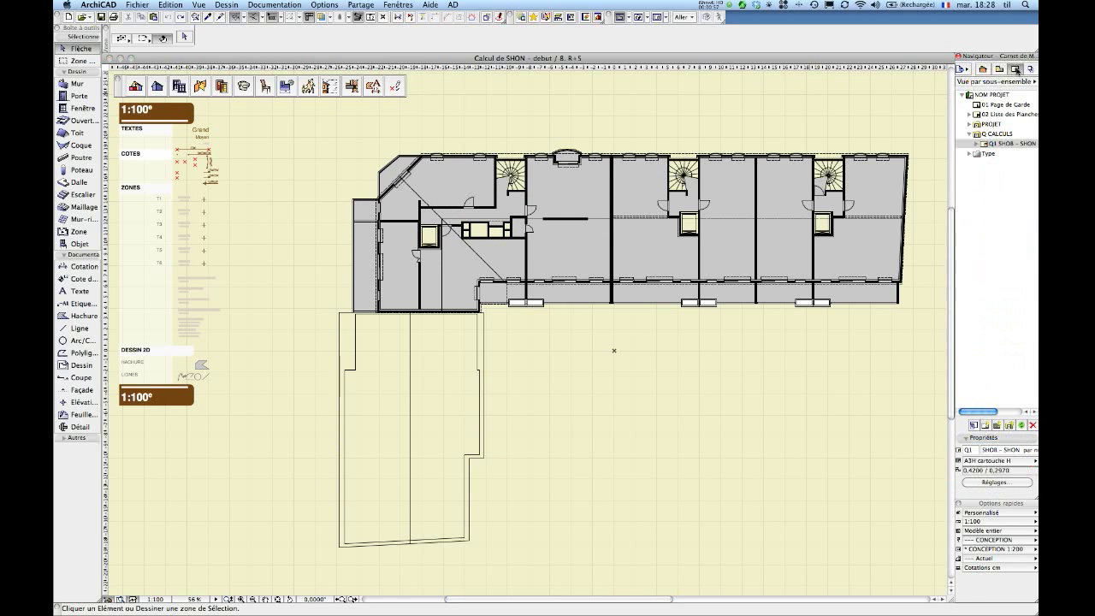
pyautogui.doubleClick(983, 146)
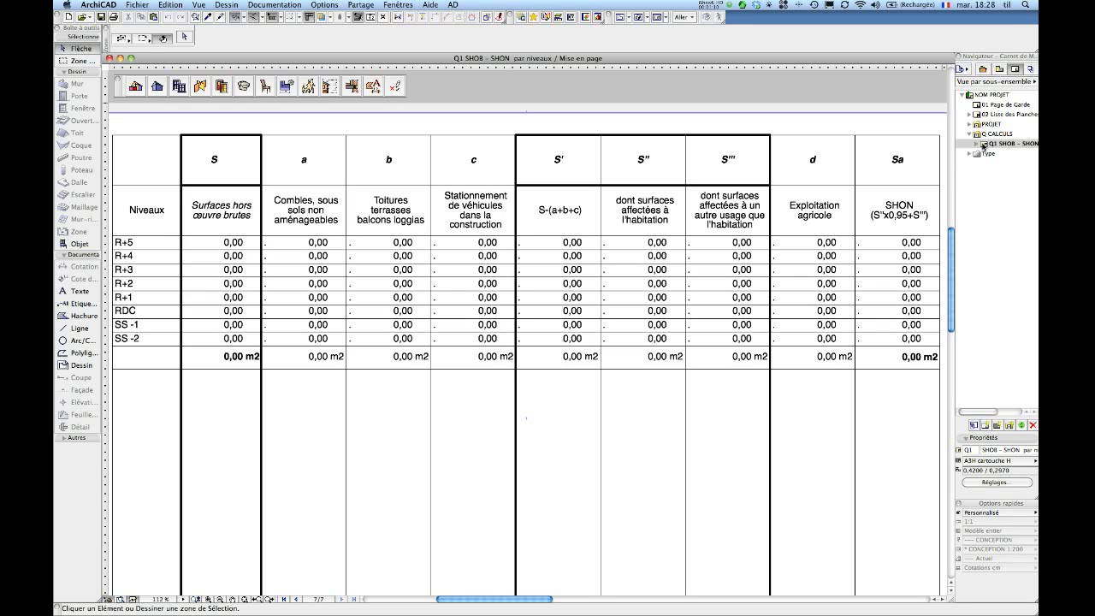
# Step: Open the SS -2 plan and pick up the settings of the "a - non aménageable" sample zone from the annotation module
pyautogui.click(982, 69)
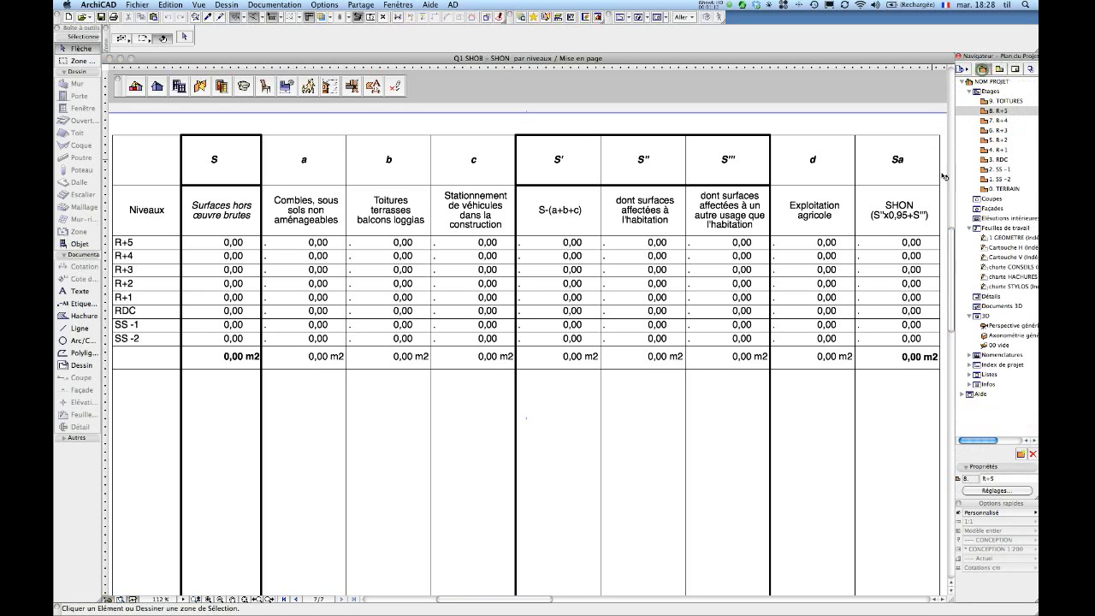
pyautogui.doubleClick(984, 178)
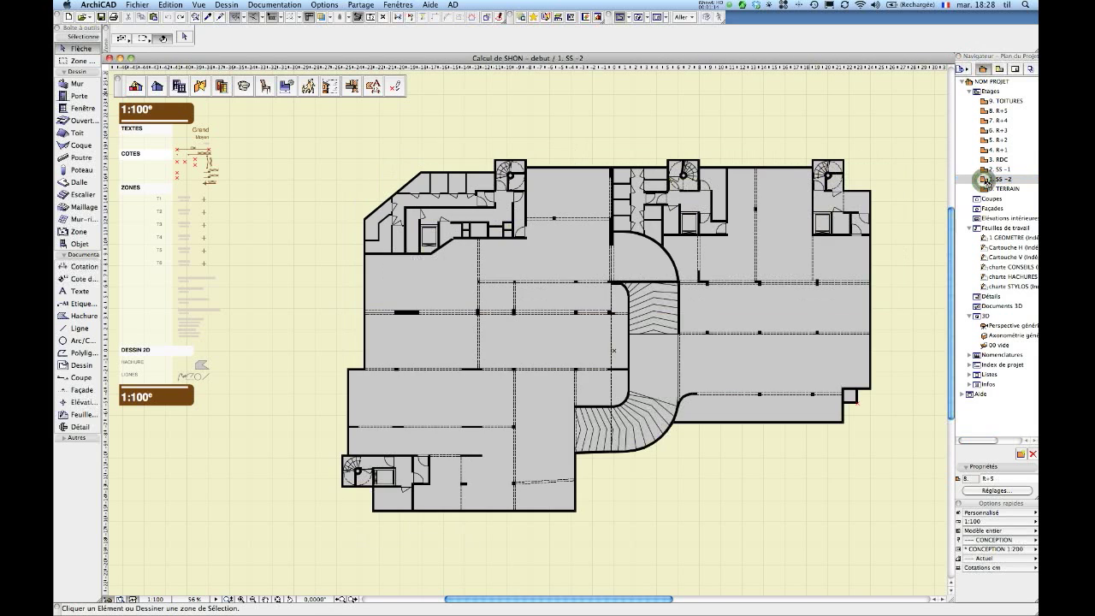
pyautogui.scroll(3, 333, 300)
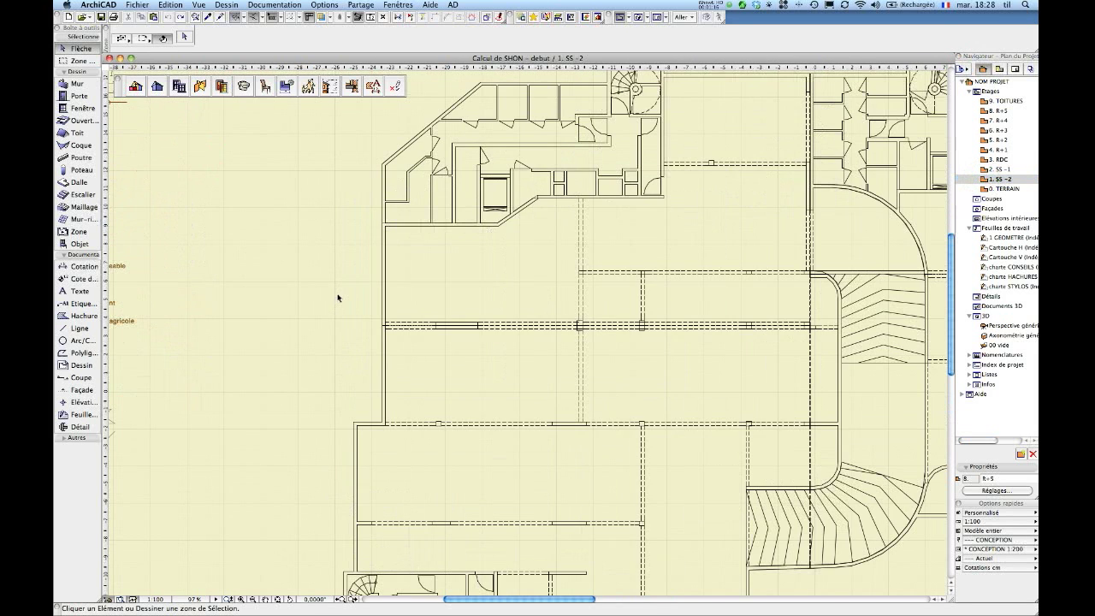
pyautogui.moveTo(327, 290); pyautogui.dragTo(557, 298, button='middle')
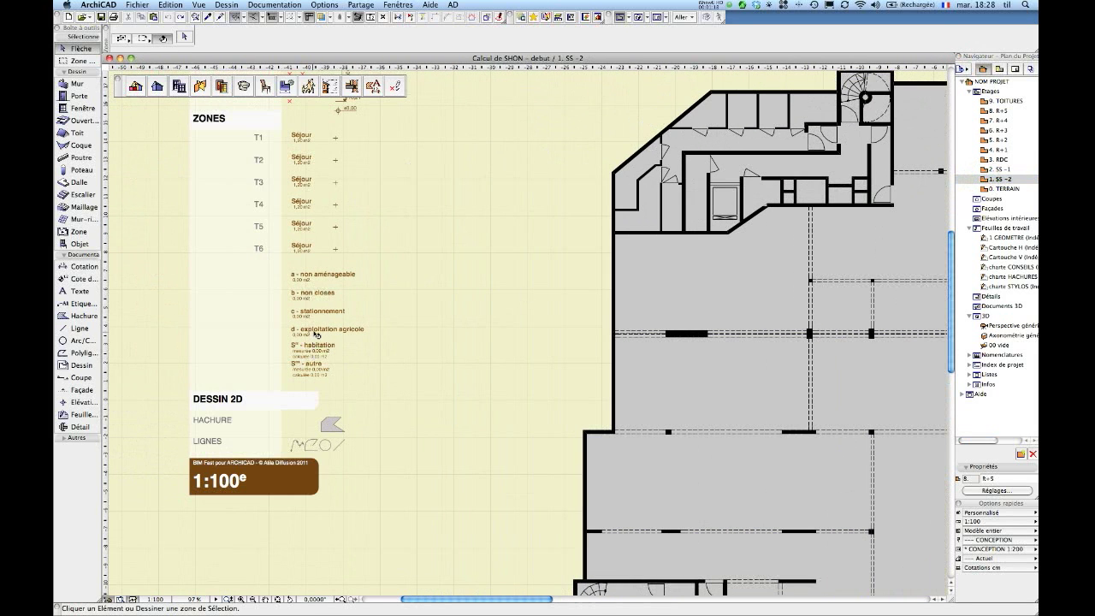
pyautogui.scroll(7, 313, 266)
pyautogui.moveTo(299, 269); pyautogui.dragTo(332, 134, button='middle')
pyautogui.scroll(-2, 366, 308)
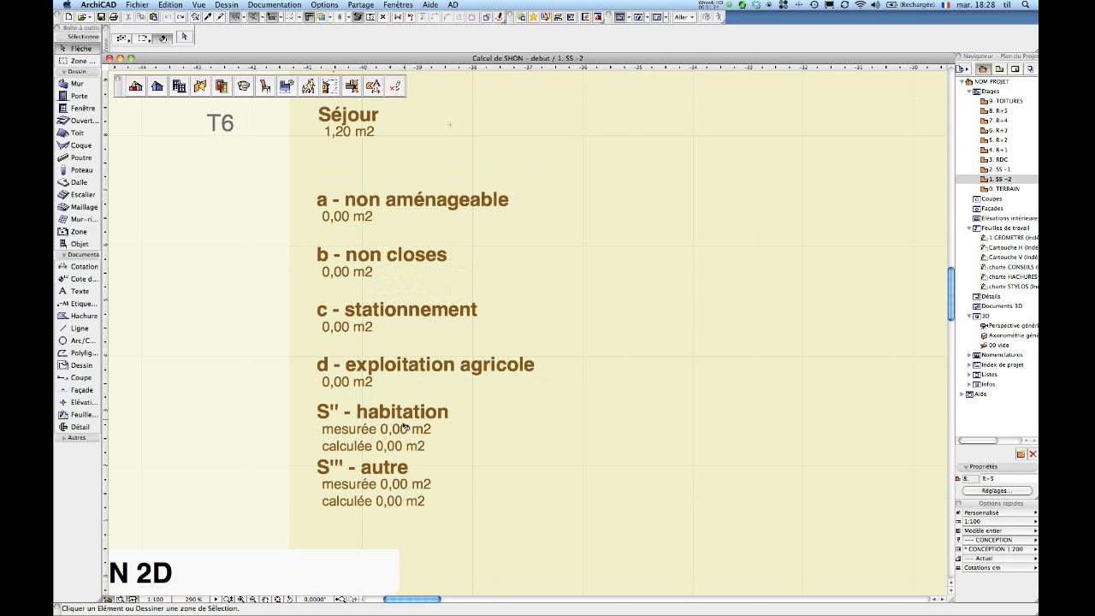
pyautogui.moveTo(402, 430)
pyautogui.scroll(1, 381, 206)
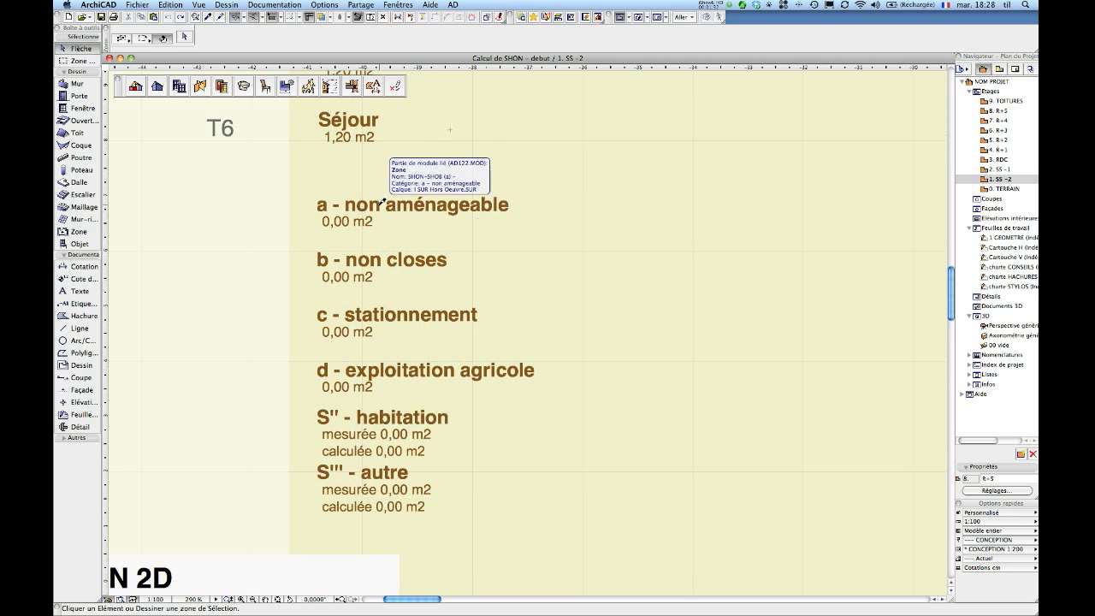
pyautogui.keyDown('alt'); pyautogui.click(379, 206); pyautogui.keyUp('alt')
# Step: Place "a - non aménageable" zones on the three stair and cellar blocks along the upper edge of SS -2, with labels outside the building
pyautogui.scroll(-10, 501, 226)
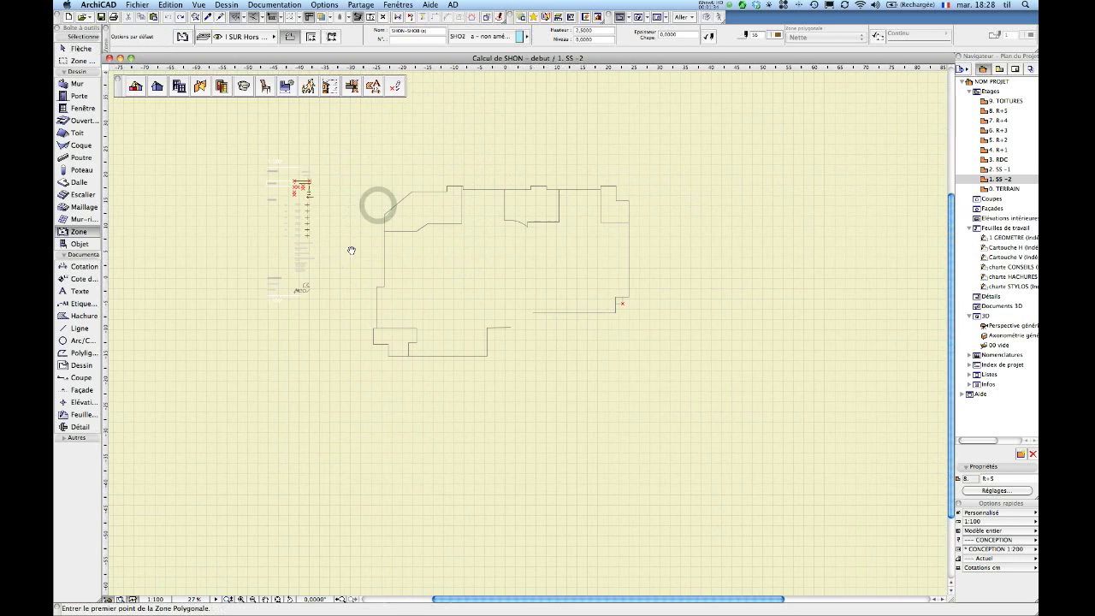
pyautogui.scroll(5, 416, 218)
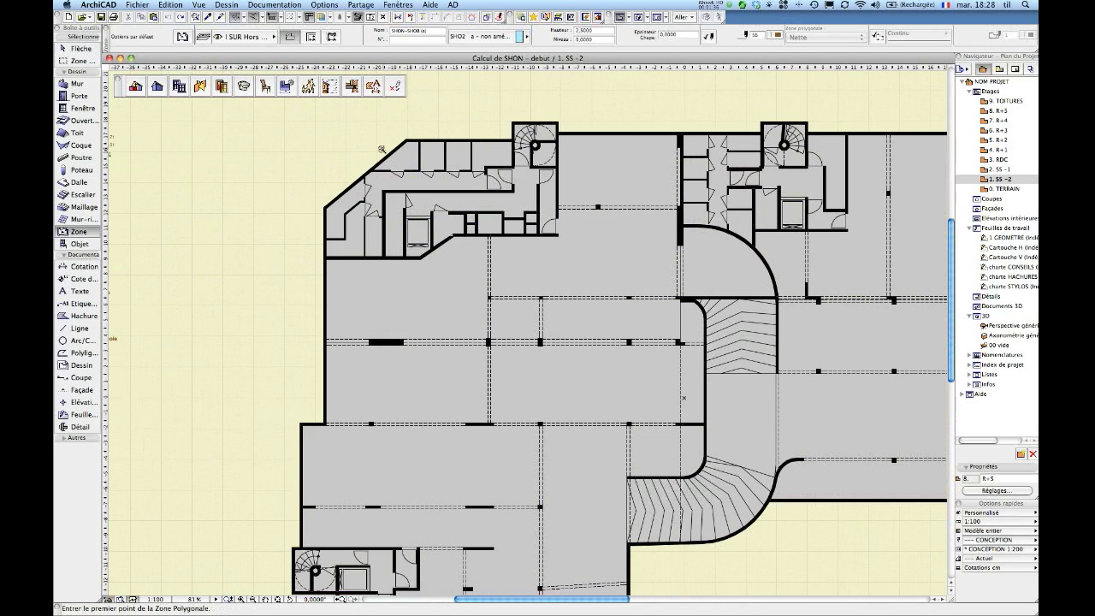
pyautogui.click(385, 155)
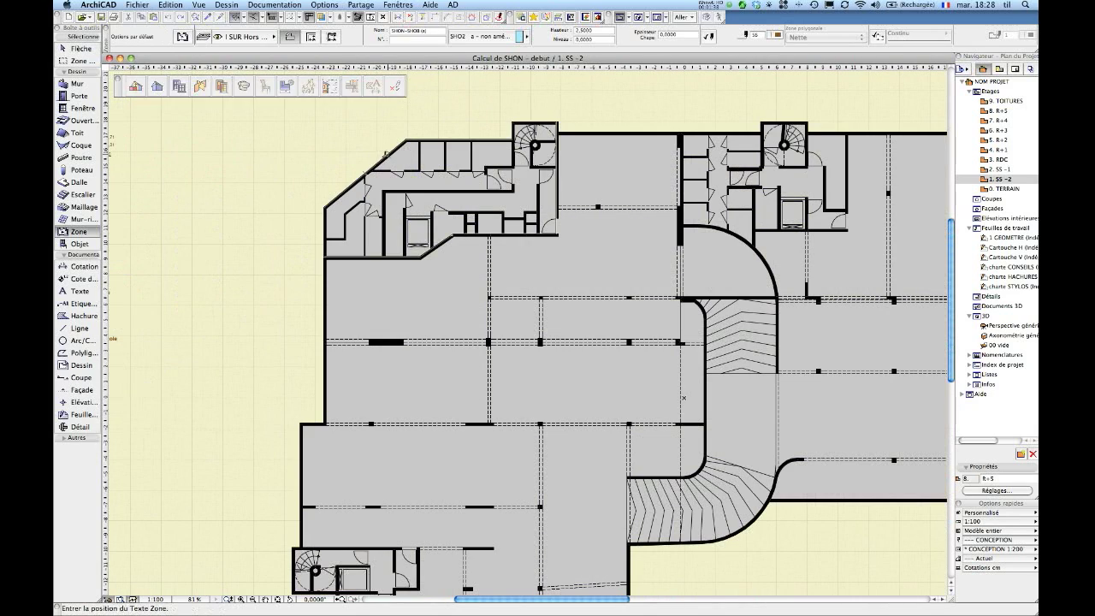
pyautogui.click(287, 141)
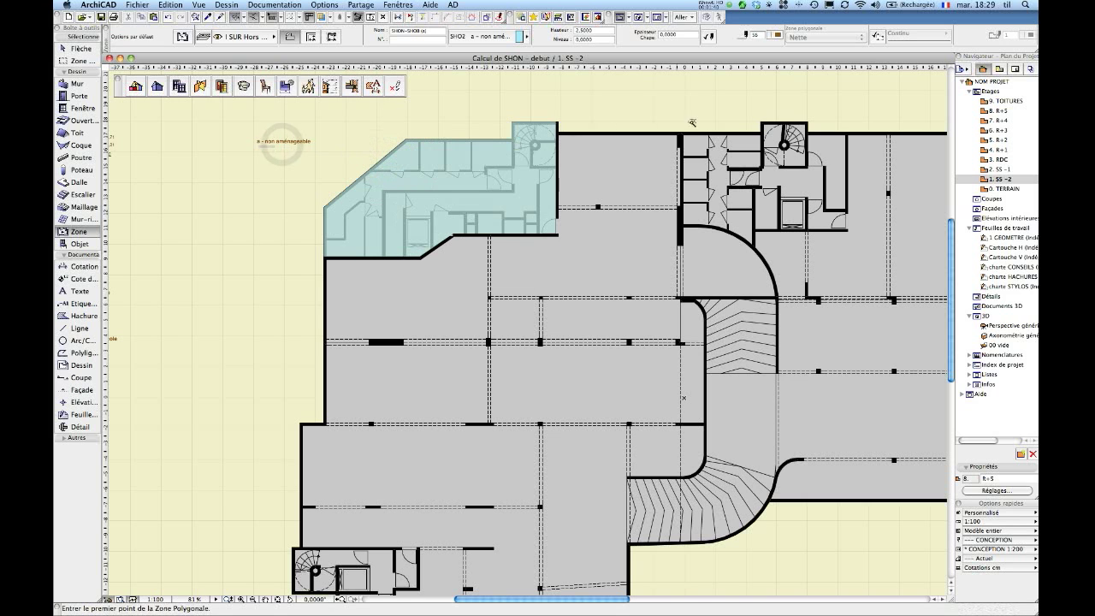
pyautogui.click(737, 134)
pyautogui.click(732, 103)
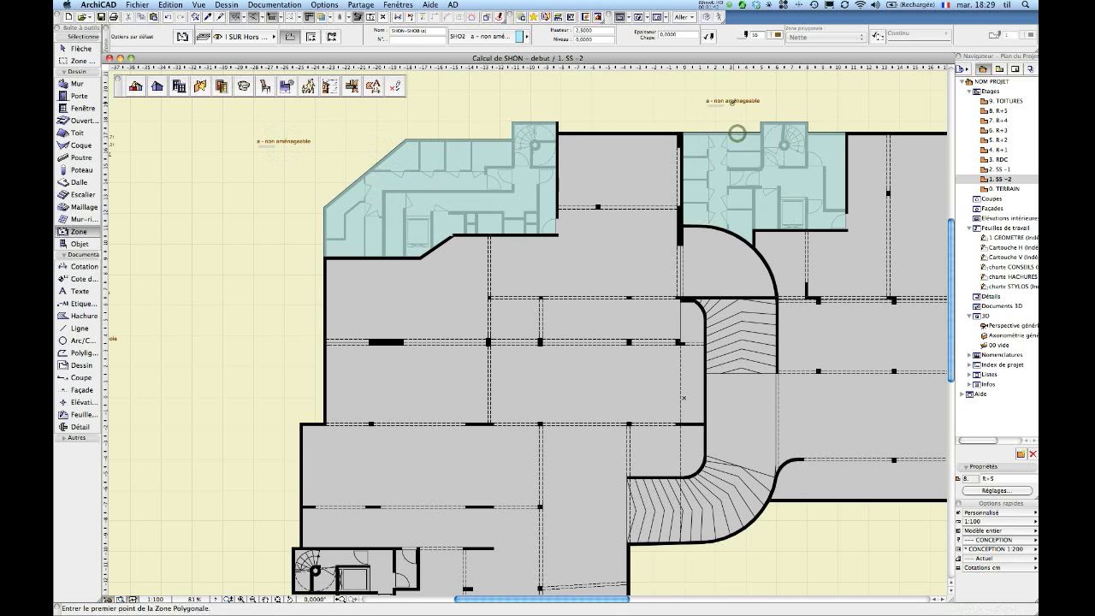
pyautogui.moveTo(816, 125); pyautogui.dragTo(528, 188, button='middle')
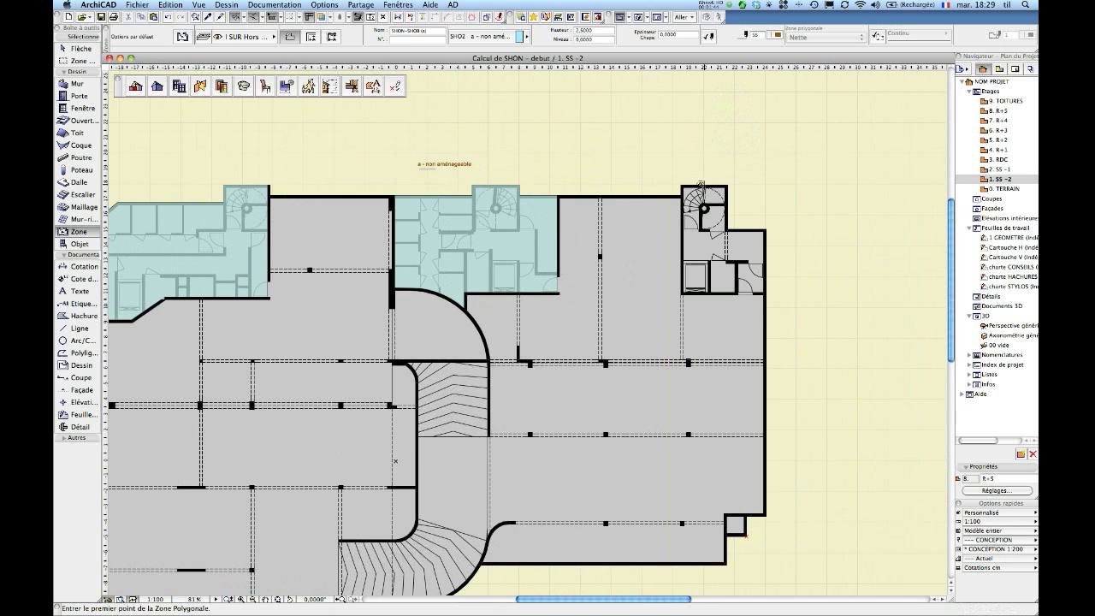
pyautogui.click(699, 187)
pyautogui.click(698, 165)
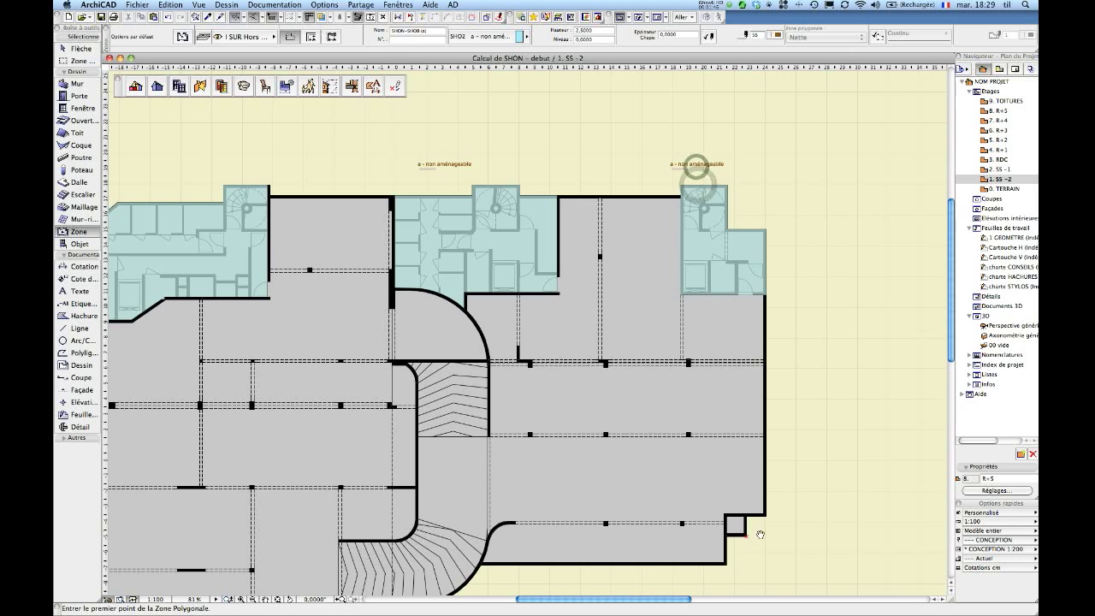
# Step: Place an "a - non aménageable" zone on the small shaft at the lower-right corner of SS -2, with its label outside
pyautogui.scroll(4, 731, 436)
pyautogui.scroll(1, 731, 437)
pyautogui.click(691, 401)
pyautogui.click(783, 444)
pyautogui.scroll(-3, 783, 444)
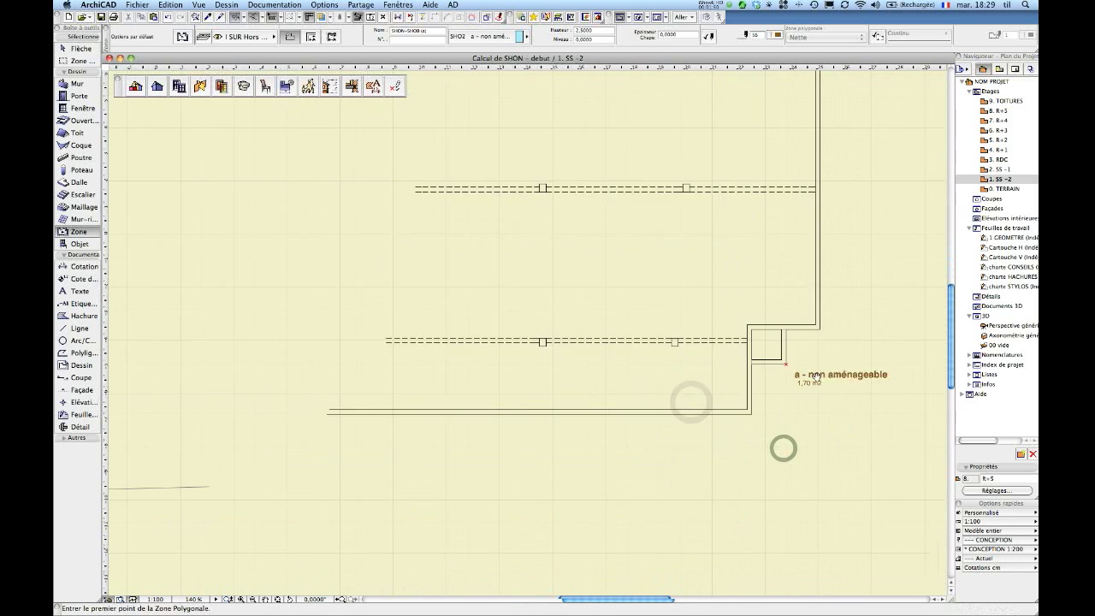
# Step: Place an "a - non aménageable" zone on the stair and lift block at the lower-left corner of SS -2, labelled outside the building
pyautogui.scroll(-7, 533, 451)
pyautogui.moveTo(564, 451); pyautogui.dragTo(675, 446, button='middle')
pyautogui.scroll(5, 440, 442)
pyautogui.moveTo(433, 468); pyautogui.dragTo(502, 405, button='middle')
pyautogui.scroll(5, 437, 427)
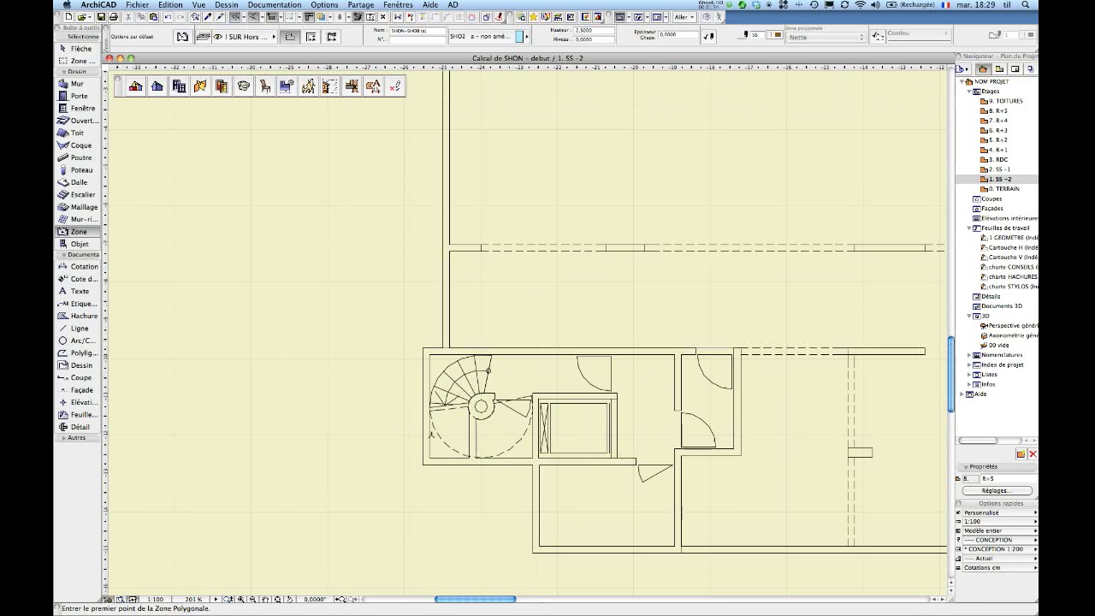
pyautogui.click(420, 381)
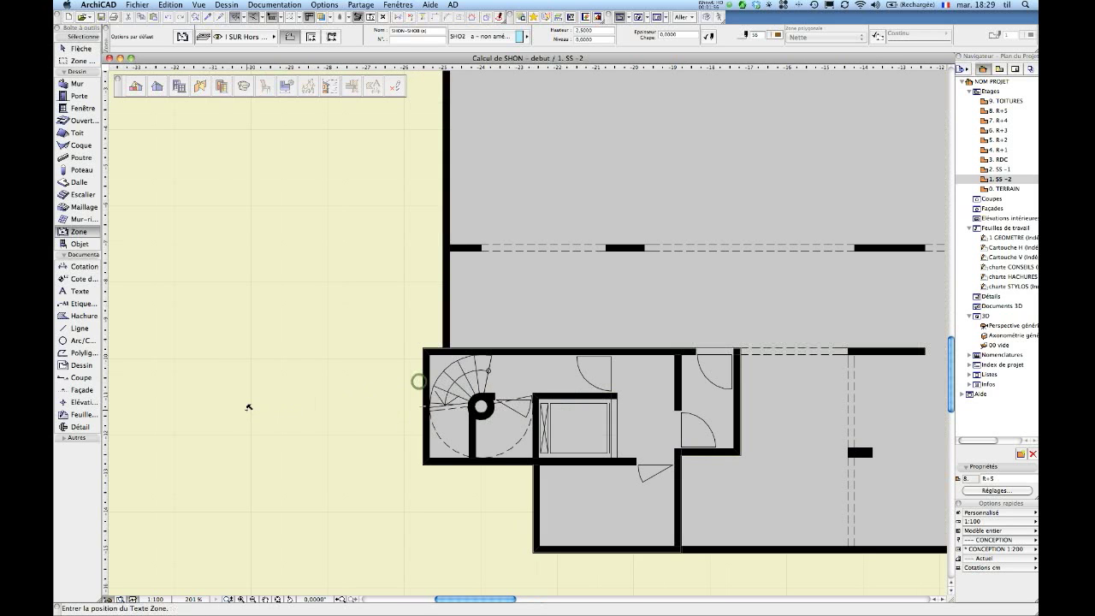
pyautogui.click(246, 408)
# Step: Take the "c - stationnement" sample zone settings and place that zone on the SS -2 parking area, with its label outside
pyautogui.scroll(-5, 246, 408)
pyautogui.scroll(3, 248, 402)
pyautogui.scroll(-5, 338, 280)
pyautogui.scroll(2, 346, 236)
pyautogui.scroll(1, 348, 243)
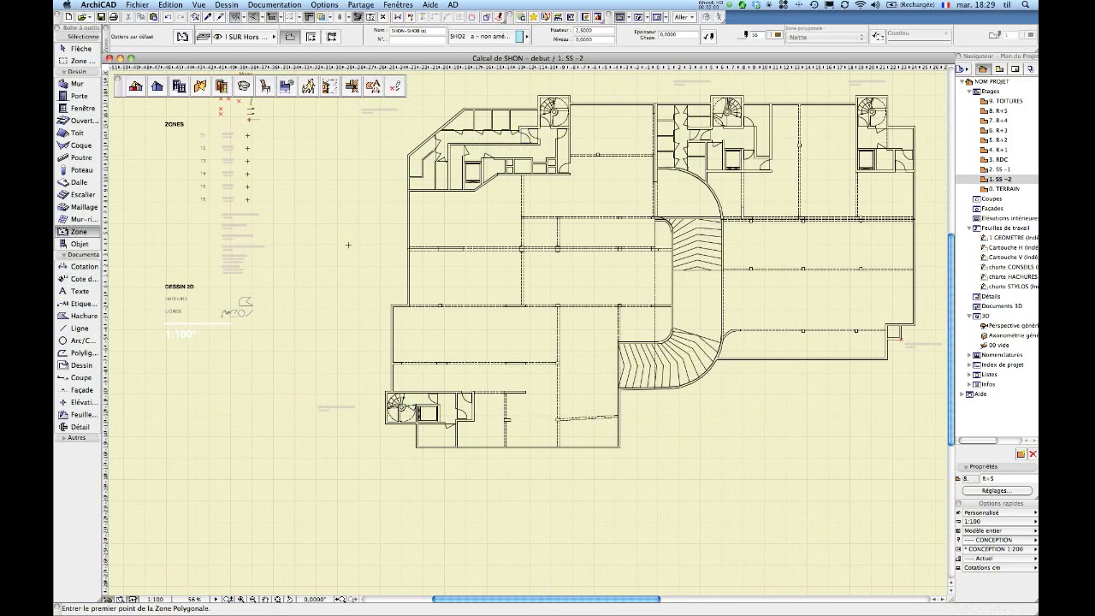
pyautogui.scroll(4, 281, 253)
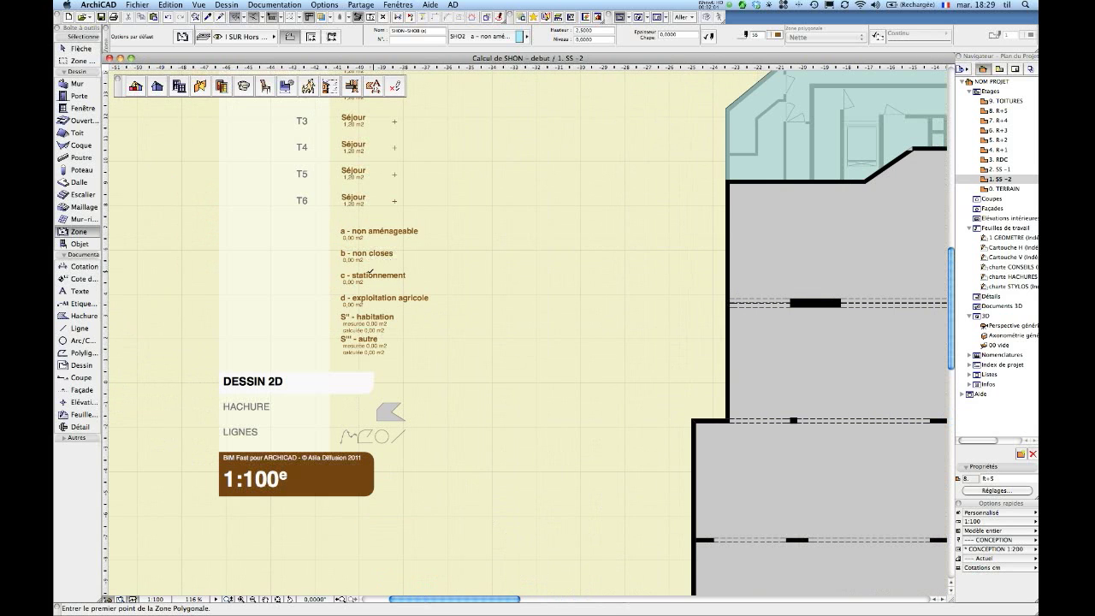
pyautogui.click(720, 248)
pyautogui.click(599, 264)
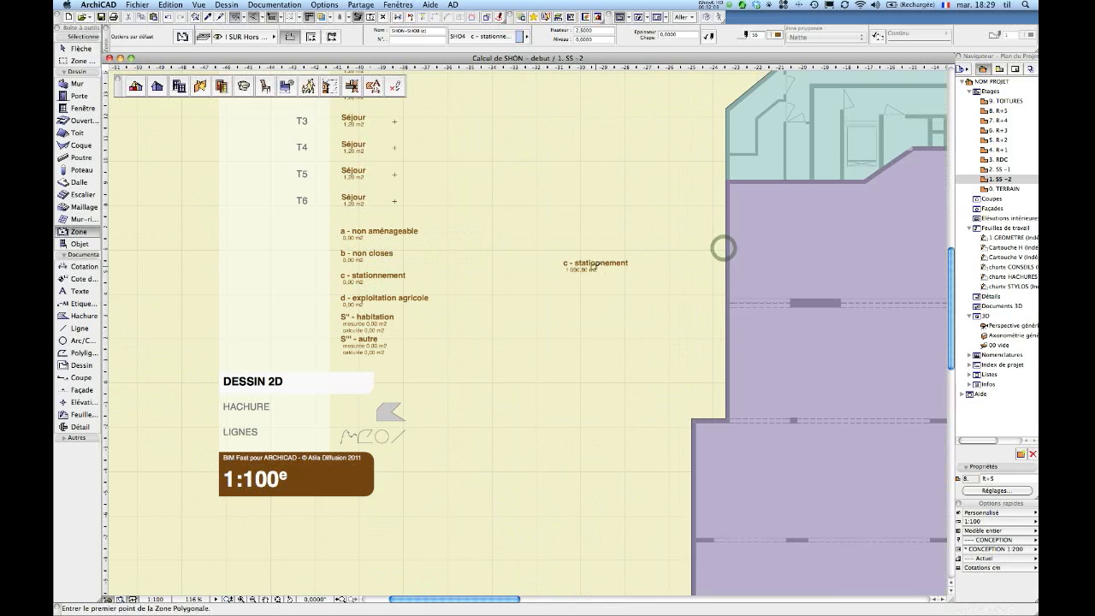
# Step: Open the "Q1 SHOB - SHON par niveaux" layout to examine the surfaces calculated for SS -2
pyautogui.scroll(-10, 573, 272)
pyautogui.scroll(4, 499, 266)
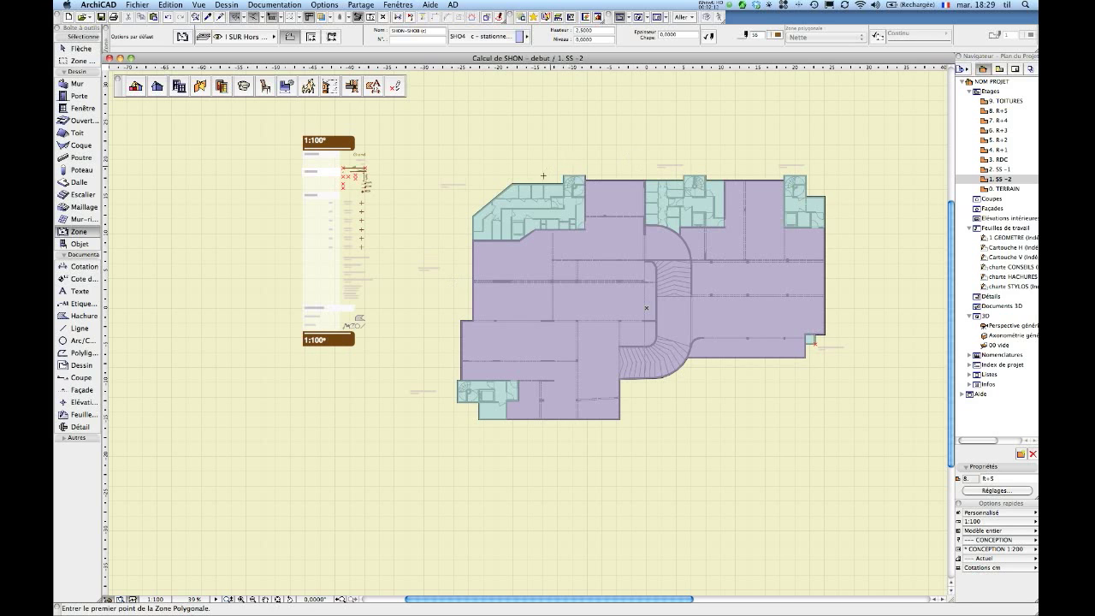
pyautogui.click(1016, 70)
pyautogui.doubleClick(998, 143)
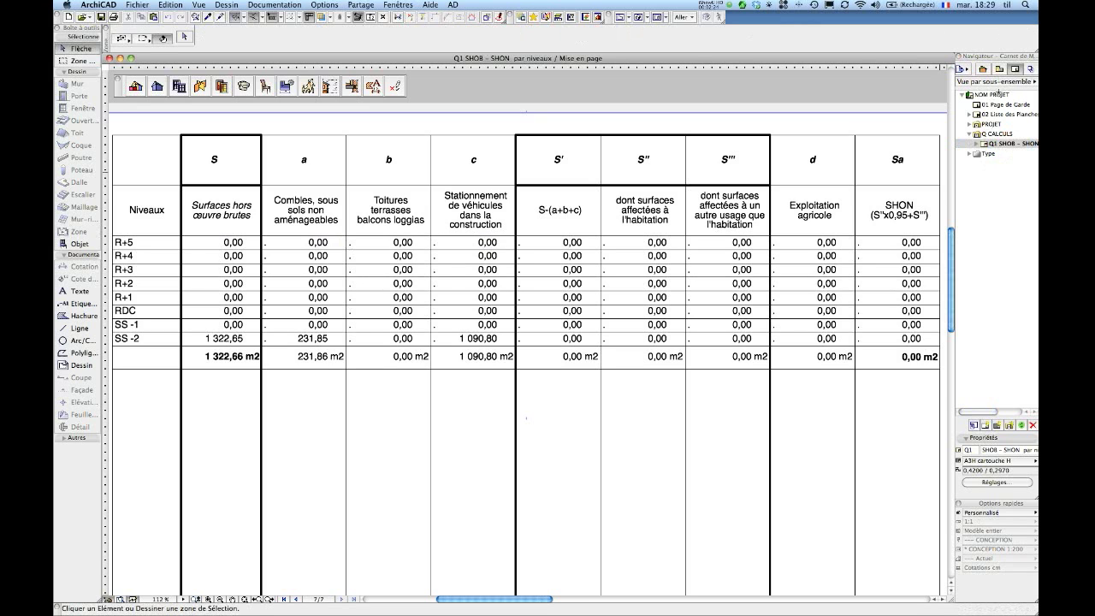
# Step: On storey SS -1, take the "a - non aménageable" sample zone settings and place that zone on the upper-left cellar block, labelled outside
pyautogui.click(982, 68)
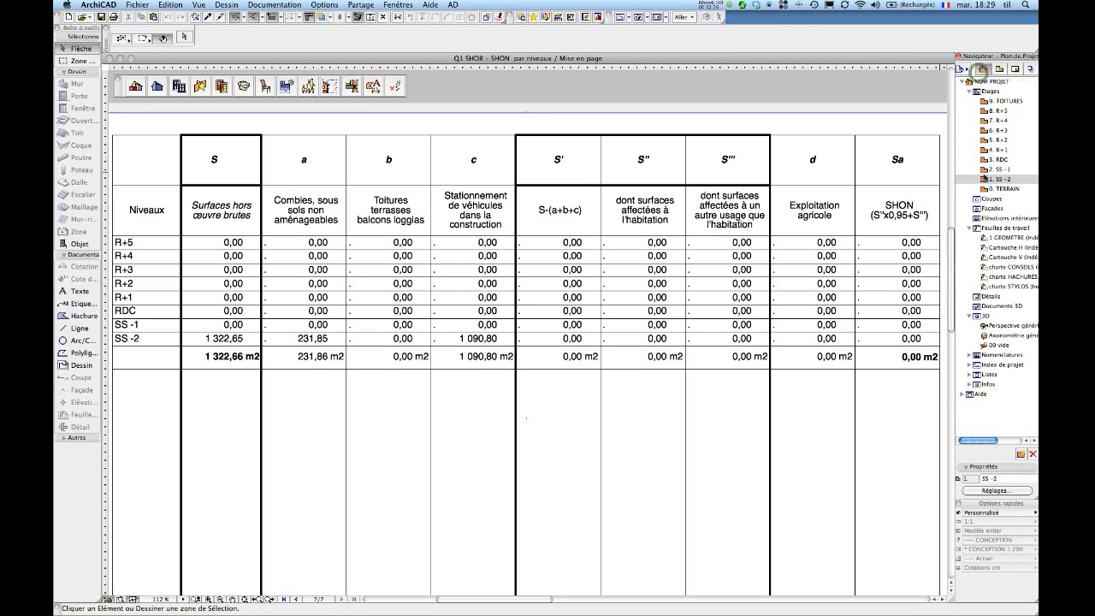
pyautogui.doubleClick(985, 172)
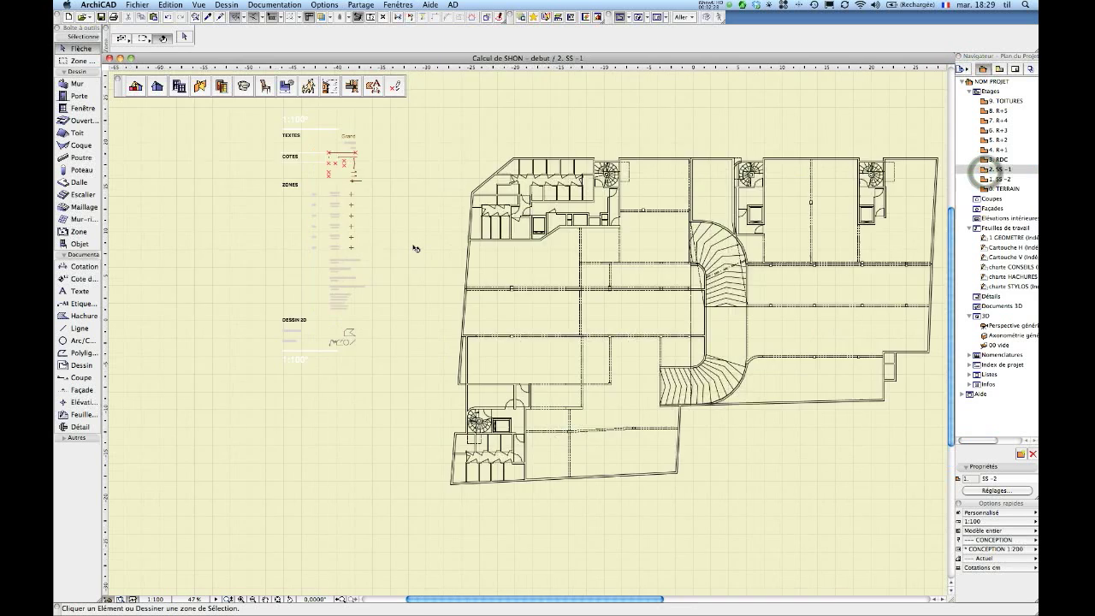
pyautogui.scroll(3, 414, 248)
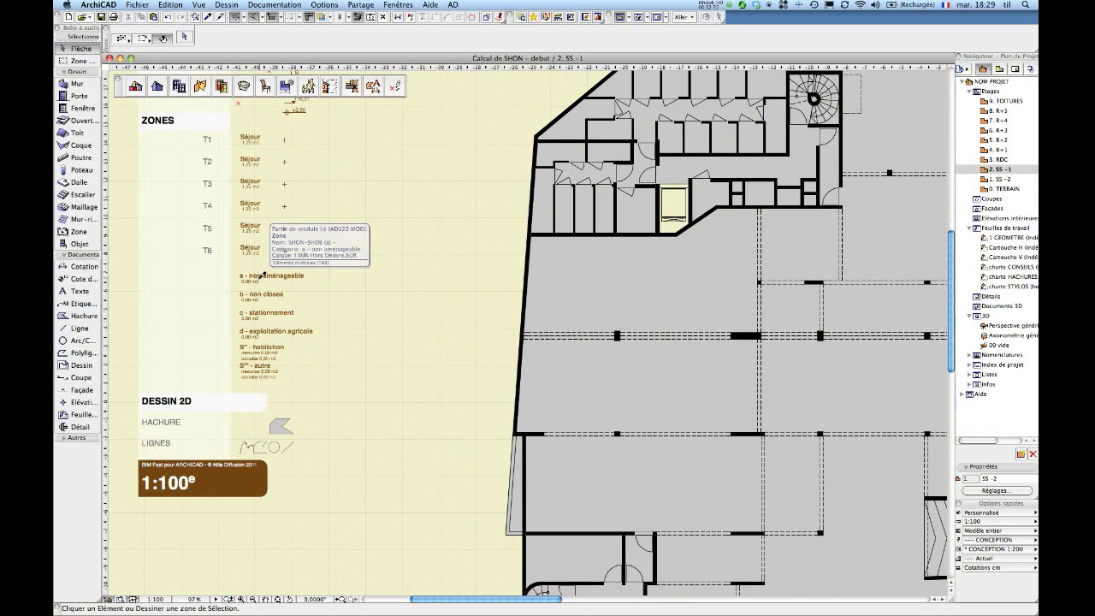
pyautogui.keyDown('alt'); pyautogui.click(258, 279); pyautogui.keyUp('alt')
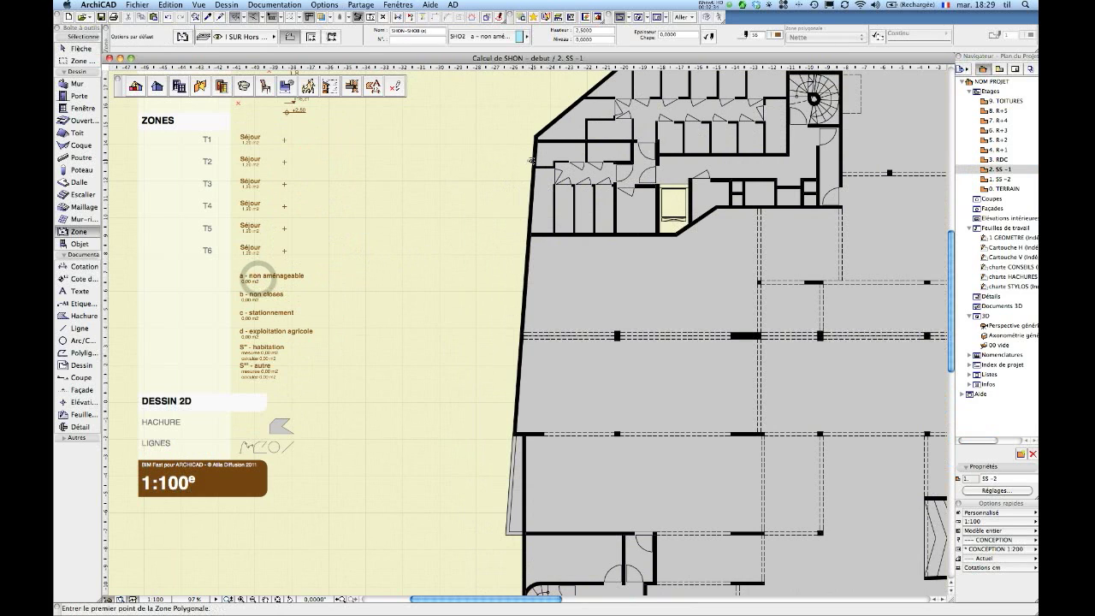
pyautogui.click(531, 159)
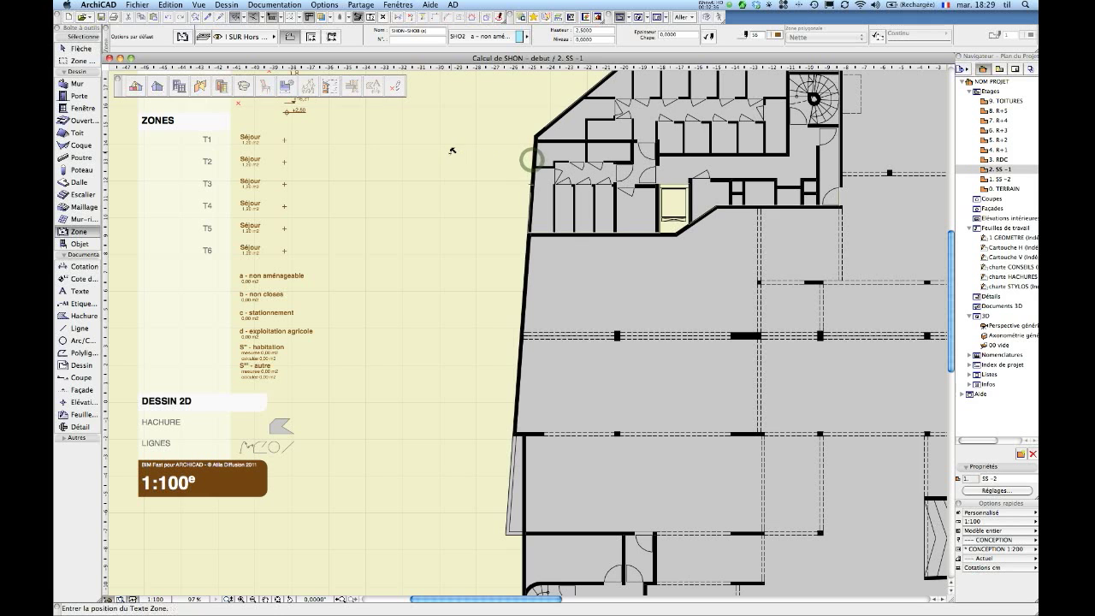
pyautogui.click(451, 151)
# Step: Place "a - non aménageable" zones on the two other stair and lift blocks along the upper edge of SS -1, labelled above the building
pyautogui.scroll(5, 450, 152)
pyautogui.hscroll(5, 450, 152)
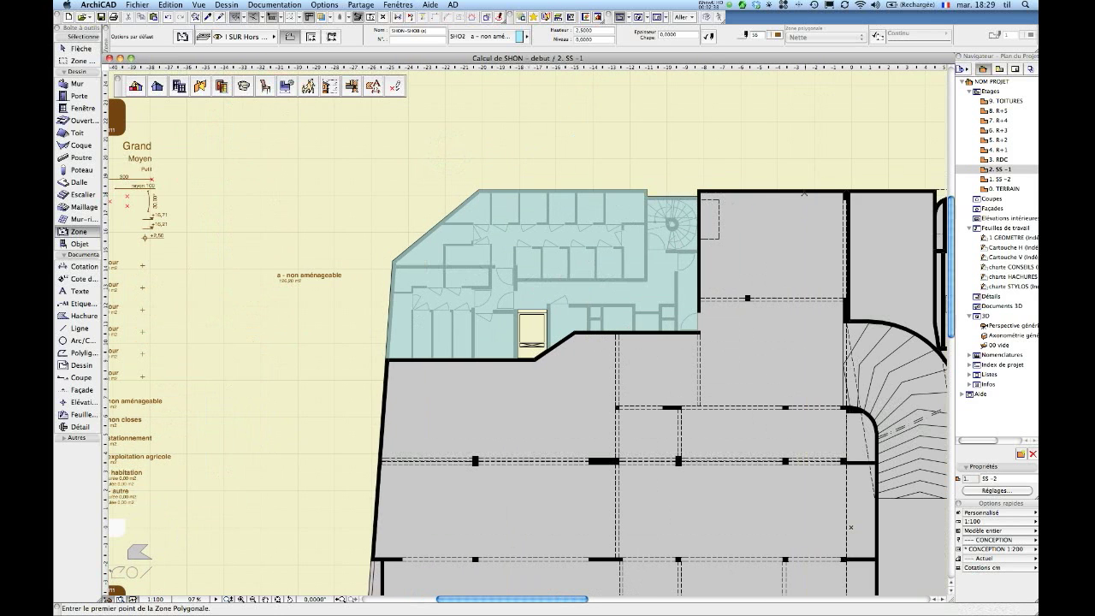
pyautogui.hscroll(8, 561, 212)
pyautogui.scroll(1, 562, 212)
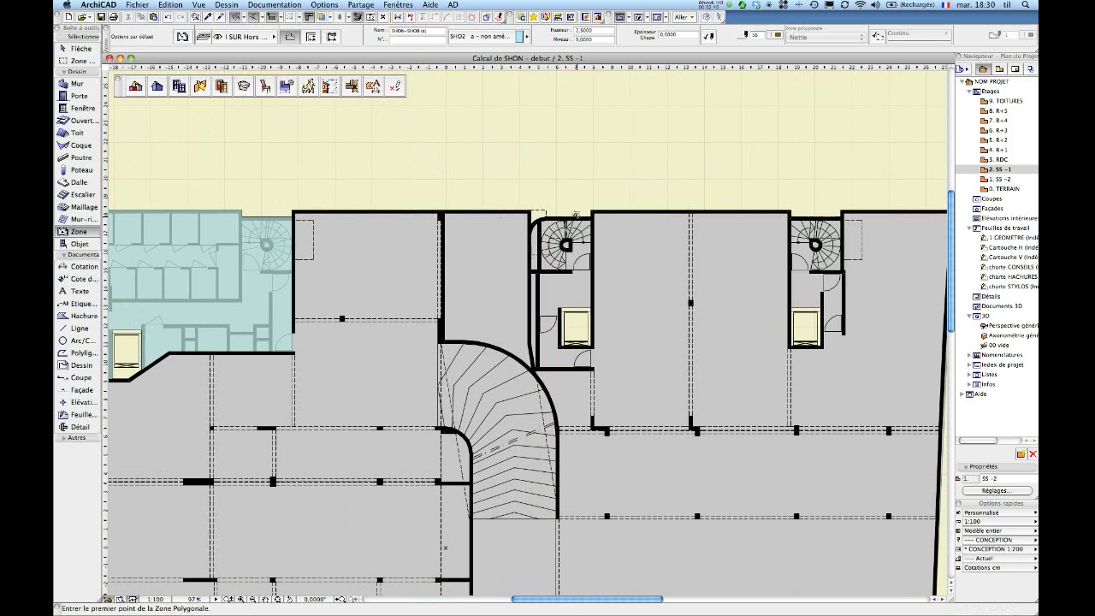
pyautogui.click(576, 215)
pyautogui.click(544, 178)
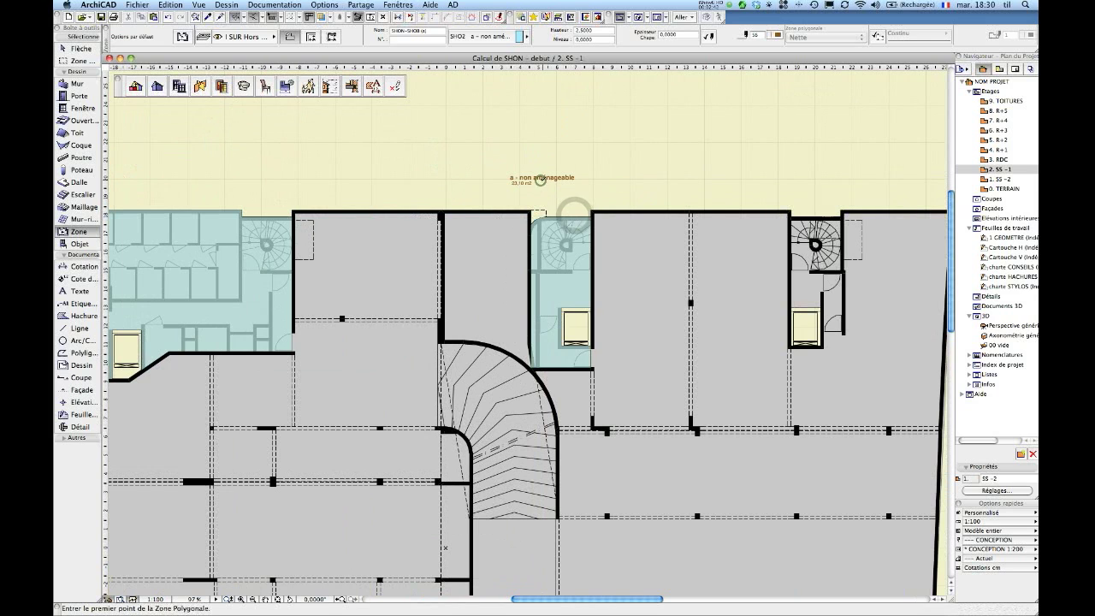
pyautogui.click(802, 218)
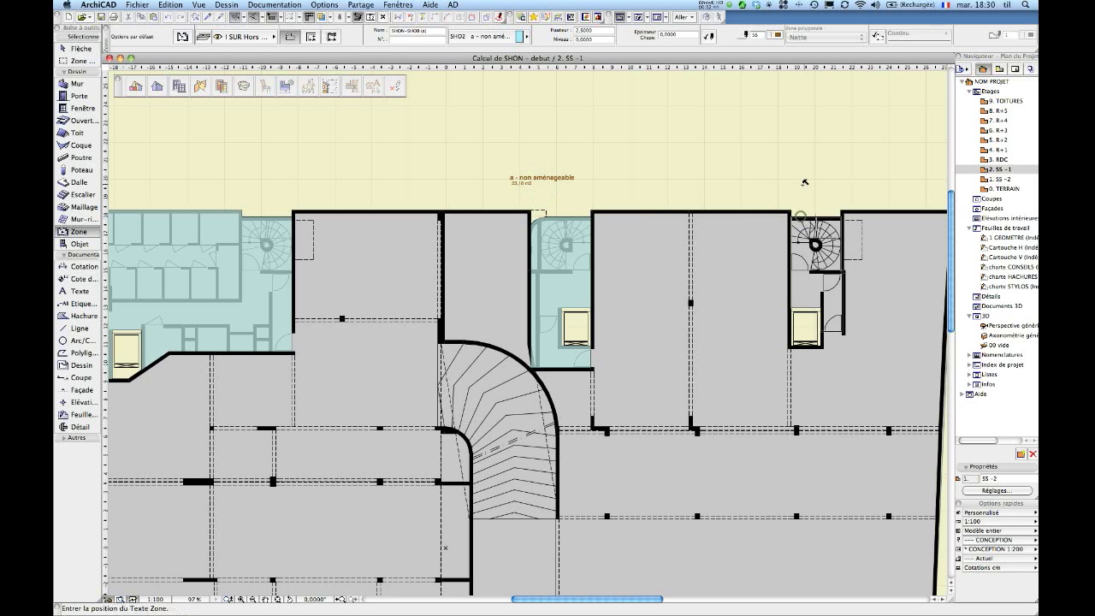
pyautogui.click(802, 183)
# Step: Place an "a - non aménageable" zone on the small shaft at the lower-right corner of SS -1, labelled outside the building
pyautogui.hscroll(6, 612, 238)
pyautogui.scroll(-2, 612, 238)
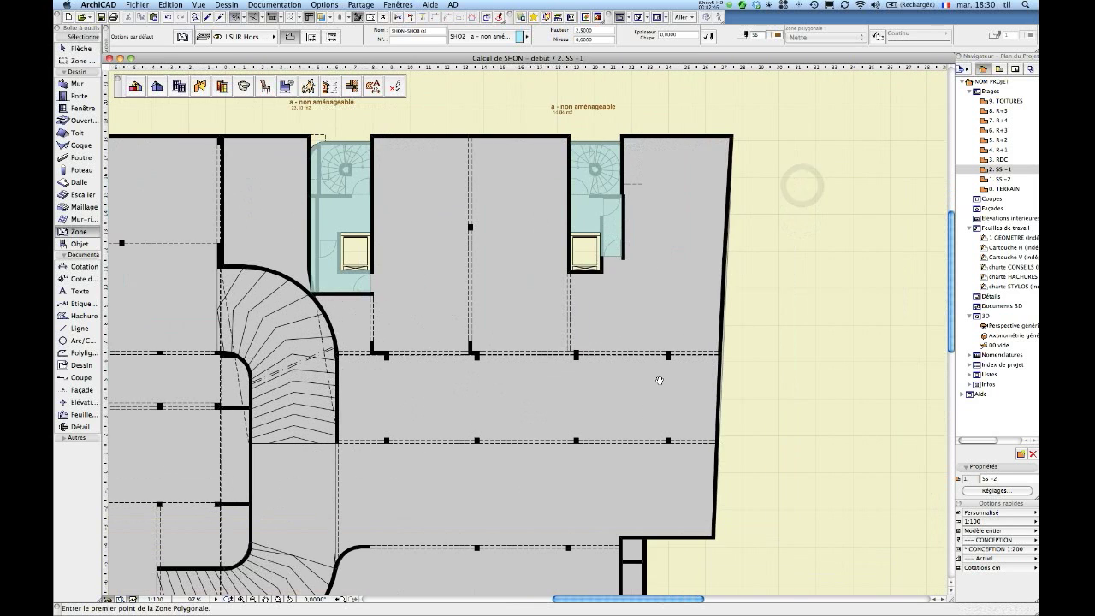
pyautogui.moveTo(658, 378); pyautogui.dragTo(741, 85, button='middle')
pyautogui.scroll(5, 747, 283)
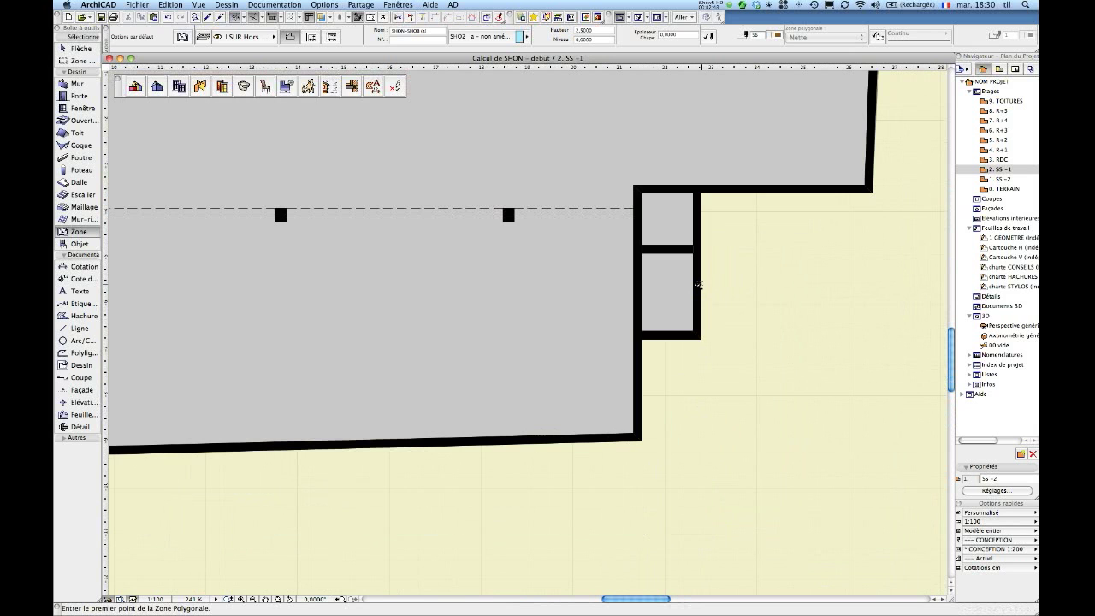
pyautogui.click(699, 285)
pyautogui.click(768, 289)
# Step: Place an "a - non aménageable" zone on the lower-left stair and cellar block of SS -1, with its label outside
pyautogui.scroll(-6, 741, 296)
pyautogui.moveTo(601, 328); pyautogui.dragTo(818, 324, button='middle')
pyautogui.moveTo(318, 419); pyautogui.dragTo(625, 372, button='middle')
pyautogui.scroll(2, 568, 403)
pyautogui.scroll(1, 495, 310)
pyautogui.click(441, 259)
pyautogui.click(345, 273)
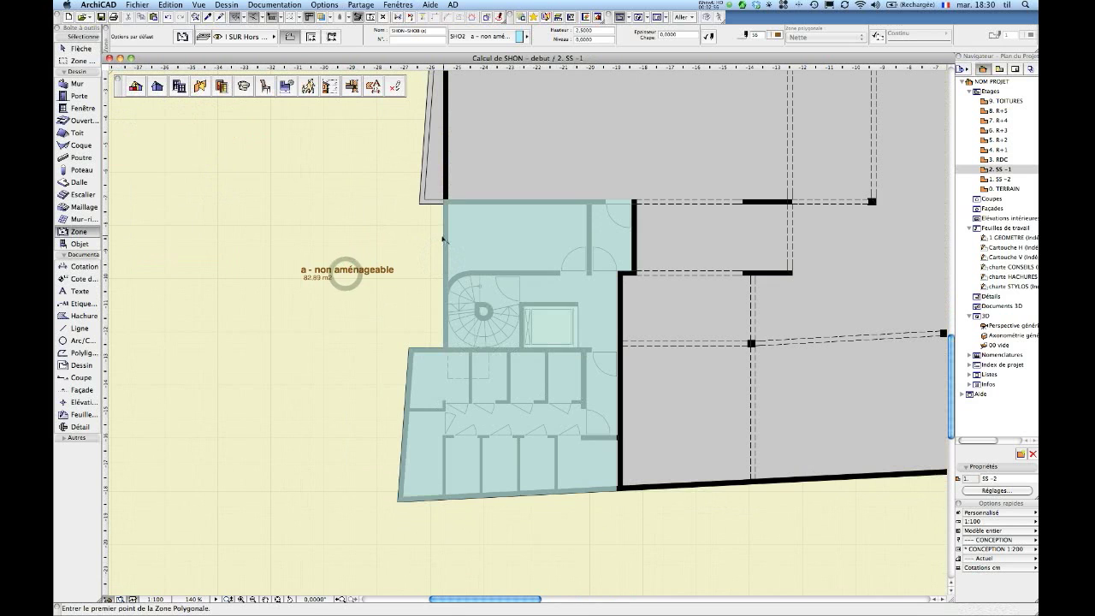
# Step: Subtract the lift shaft from the "a - non aménageable" zone on the lower-left block of SS -1
pyautogui.click(440, 237)
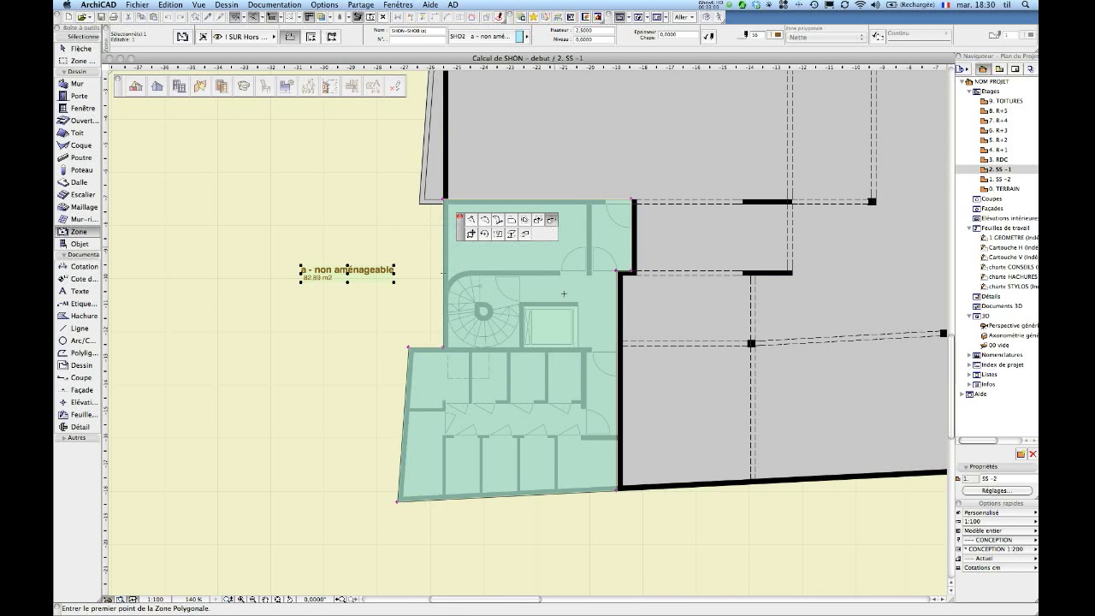
pyautogui.scroll(5, 564, 293)
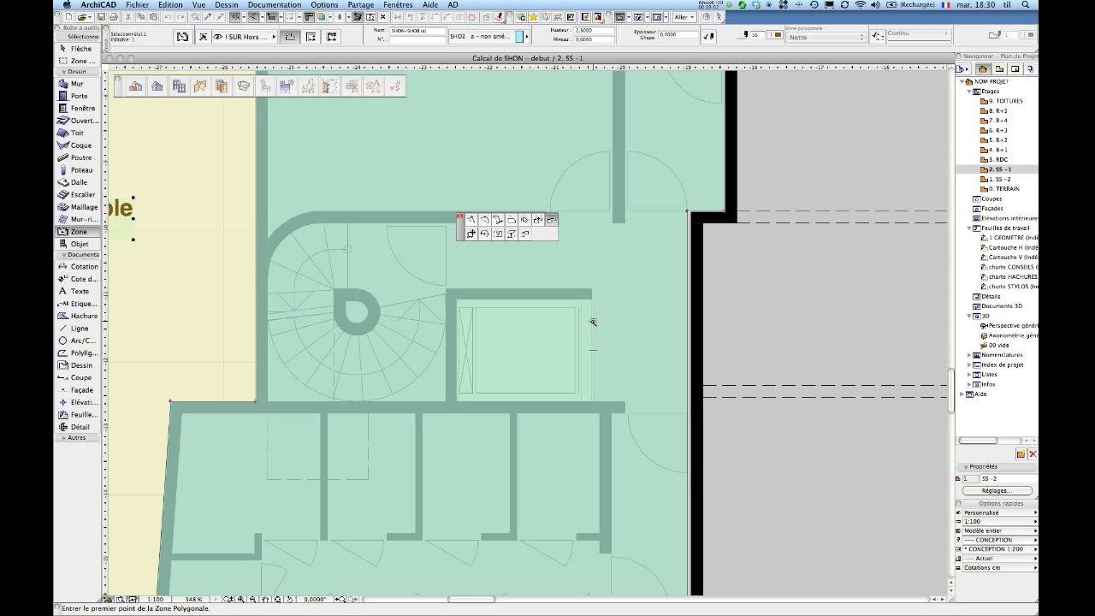
pyautogui.scroll(-6, 592, 321)
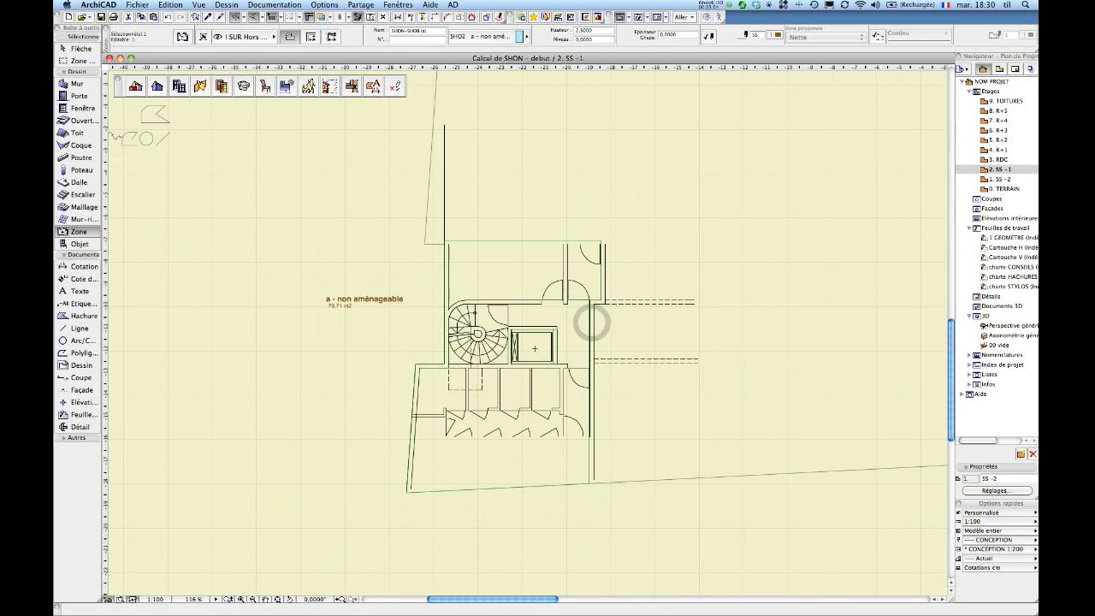
pyautogui.scroll(-2, 420, 287)
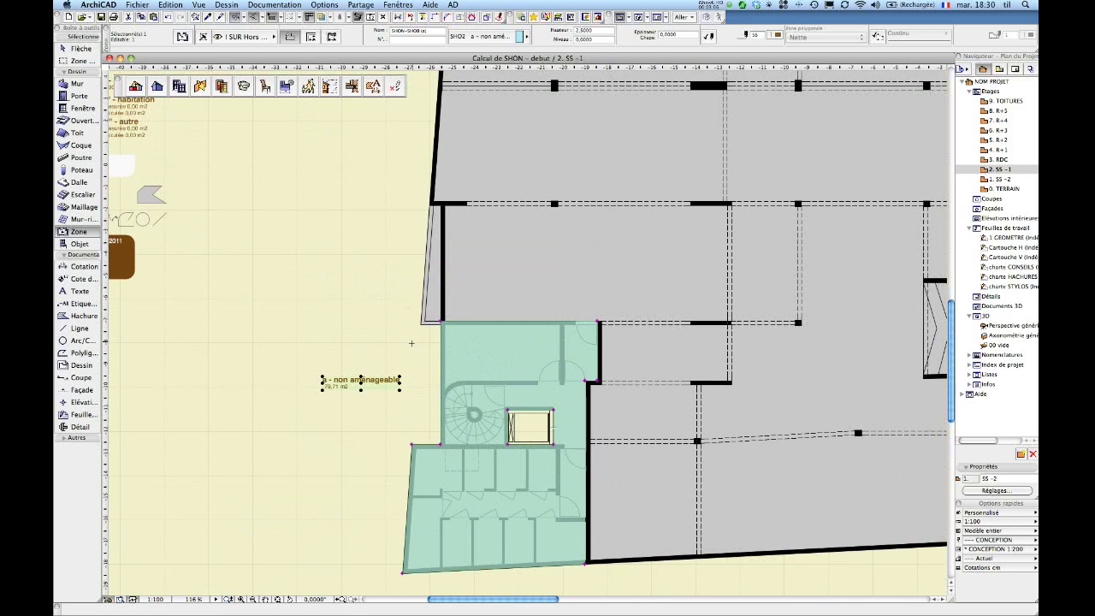
pyautogui.press('Escape')
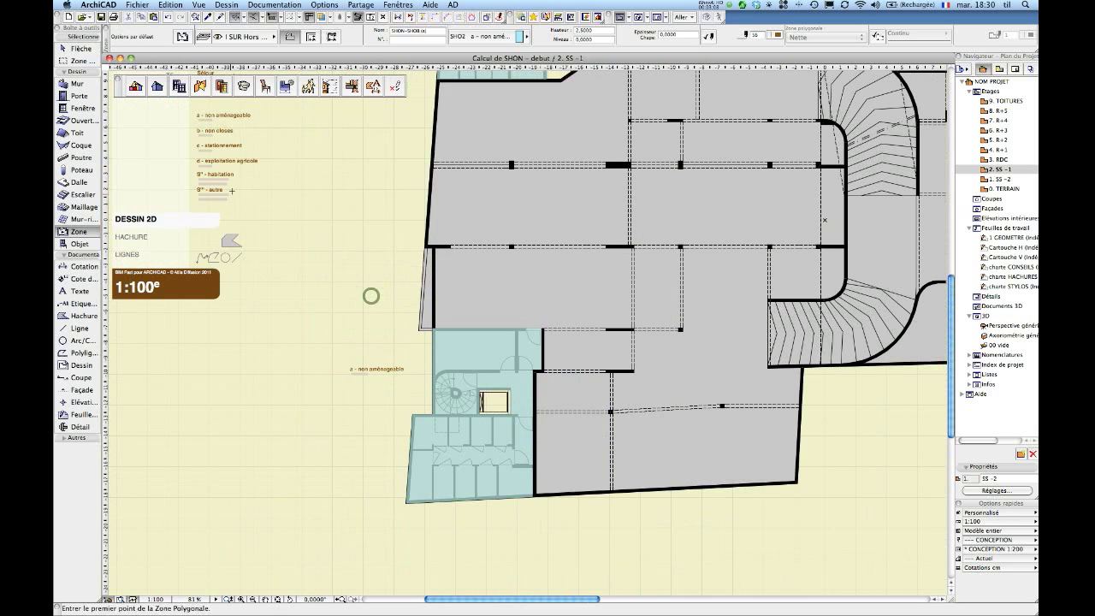
# Step: Take the "c - stationnement" sample zone settings and place that zone on the SS -1 parking area, labelled outside the building
pyautogui.keyDown('alt'); pyautogui.click(217, 147); pyautogui.keyUp('alt')
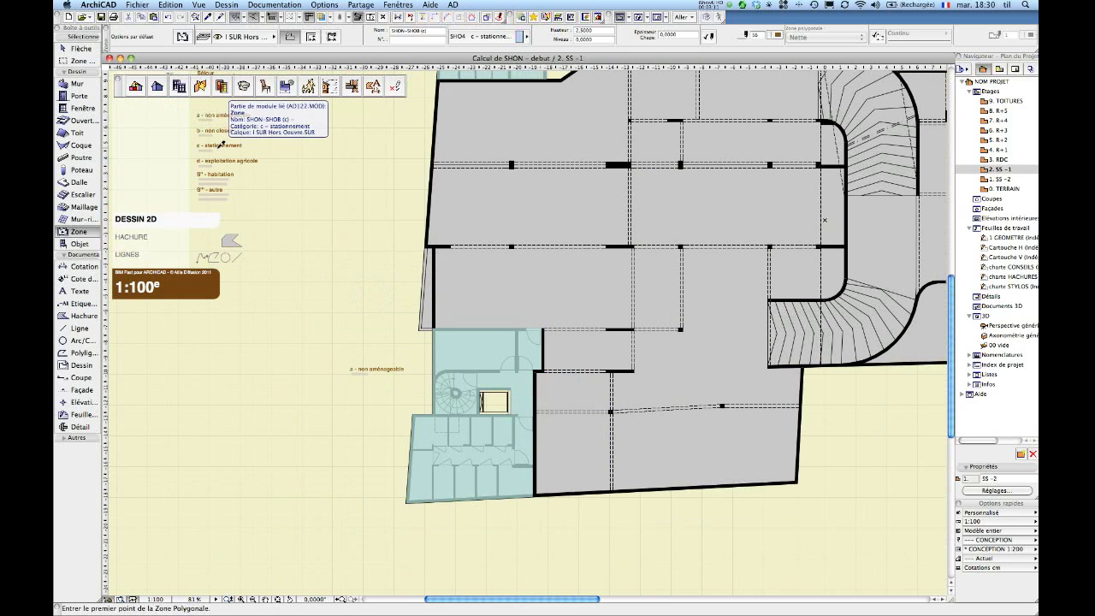
pyautogui.click(428, 130)
pyautogui.click(376, 159)
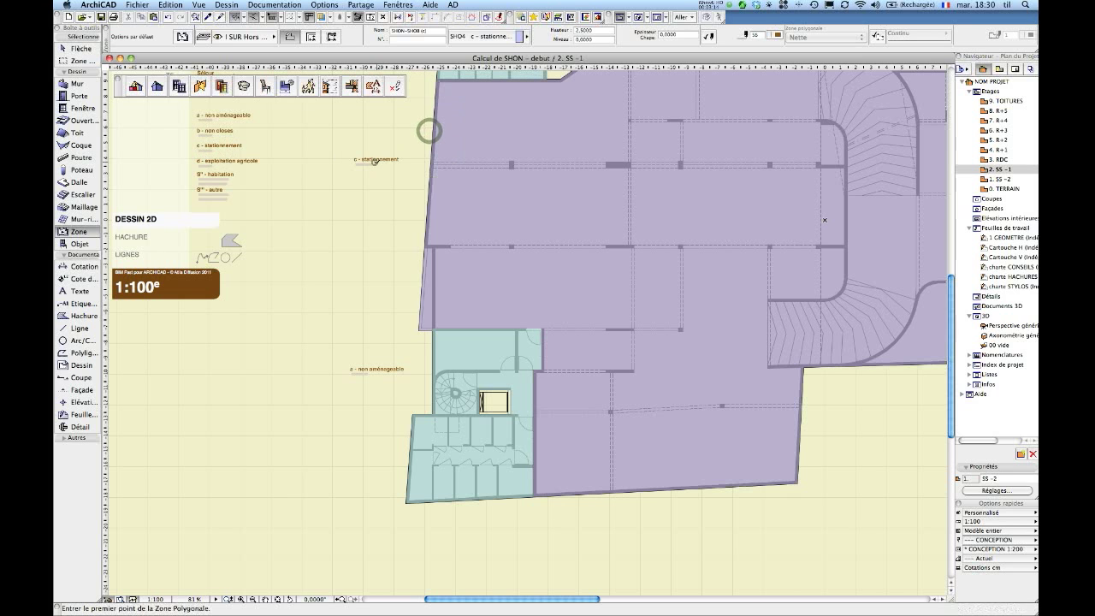
pyautogui.middleClick(373, 288)
pyautogui.middleClick(373, 288)
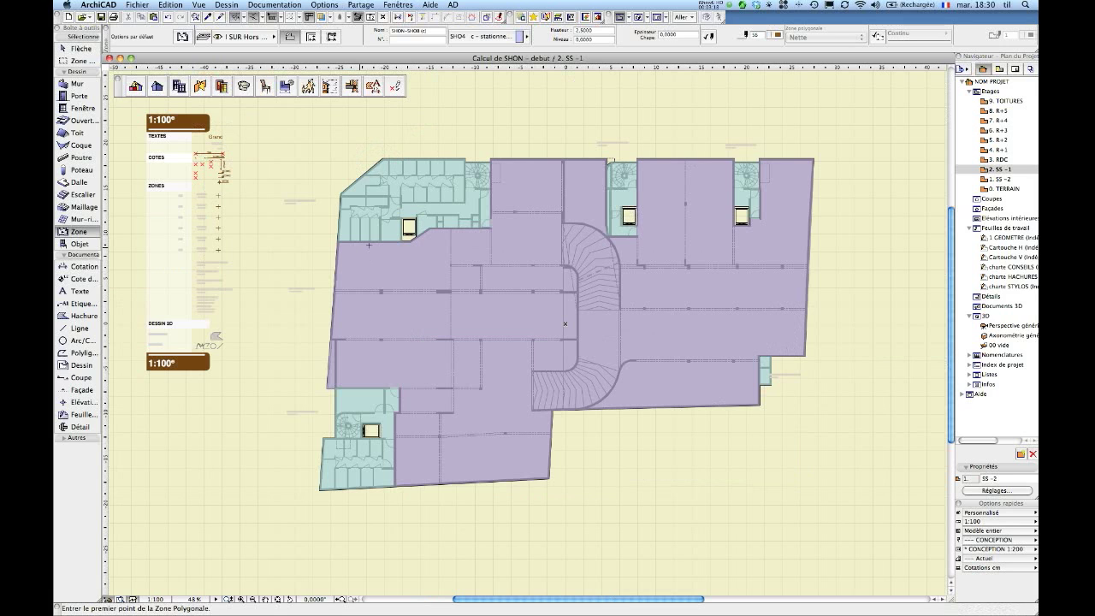
# Step: Reopen the "Q1 SHOB - SHON par niveaux" layout to examine the surfaces calculated for SS -1
pyautogui.click(1014, 69)
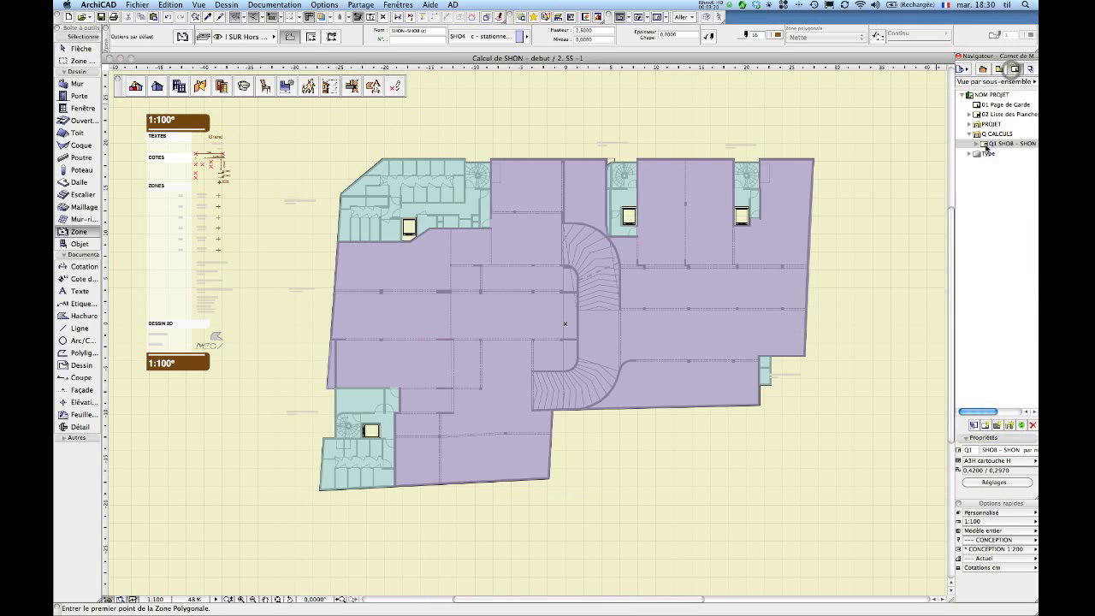
pyautogui.doubleClick(985, 143)
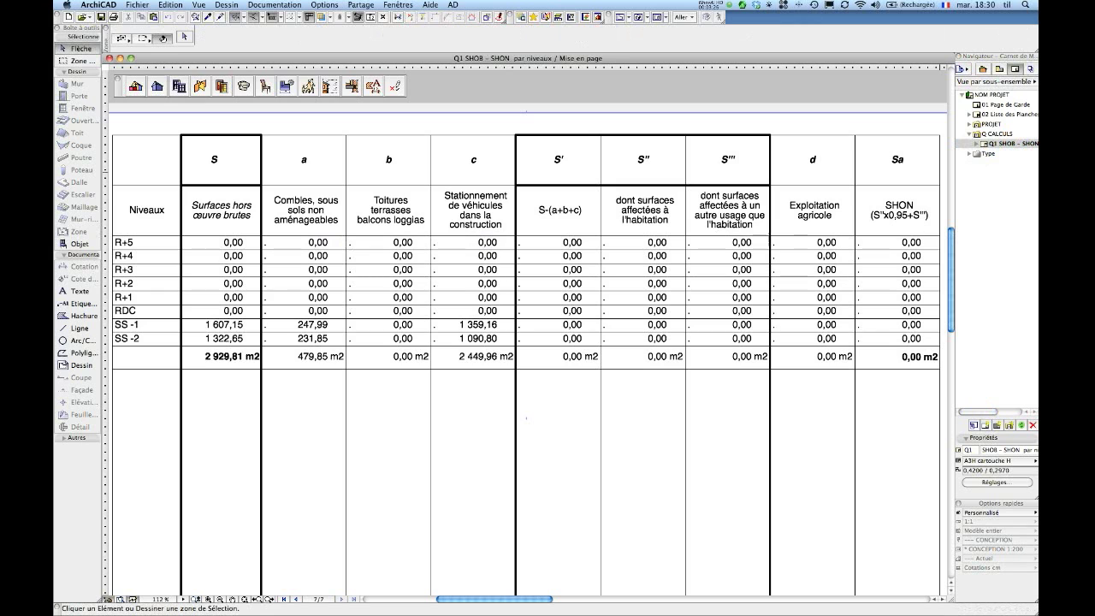
pyautogui.click(976, 148)
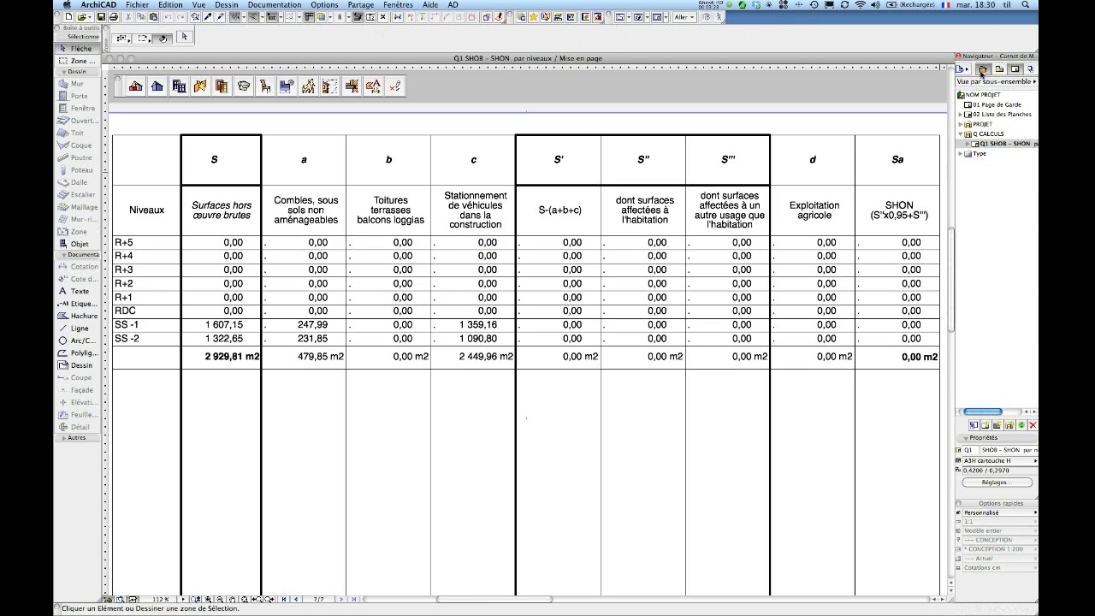
# Step: On storey RDC, place an "a - non aménageable" zone on the two rooms between the upper-left entrance and the staircase, labelled above the building
pyautogui.click(982, 70)
pyautogui.doubleClick(984, 160)
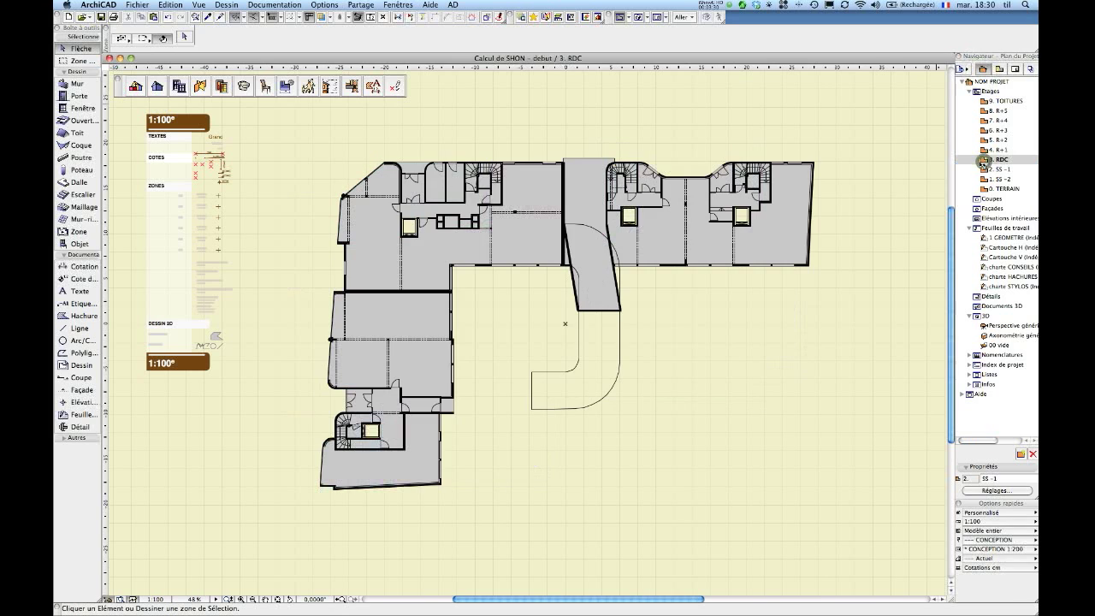
pyautogui.moveTo(309, 269); pyautogui.dragTo(466, 293, button='middle')
pyautogui.scroll(2, 468, 293)
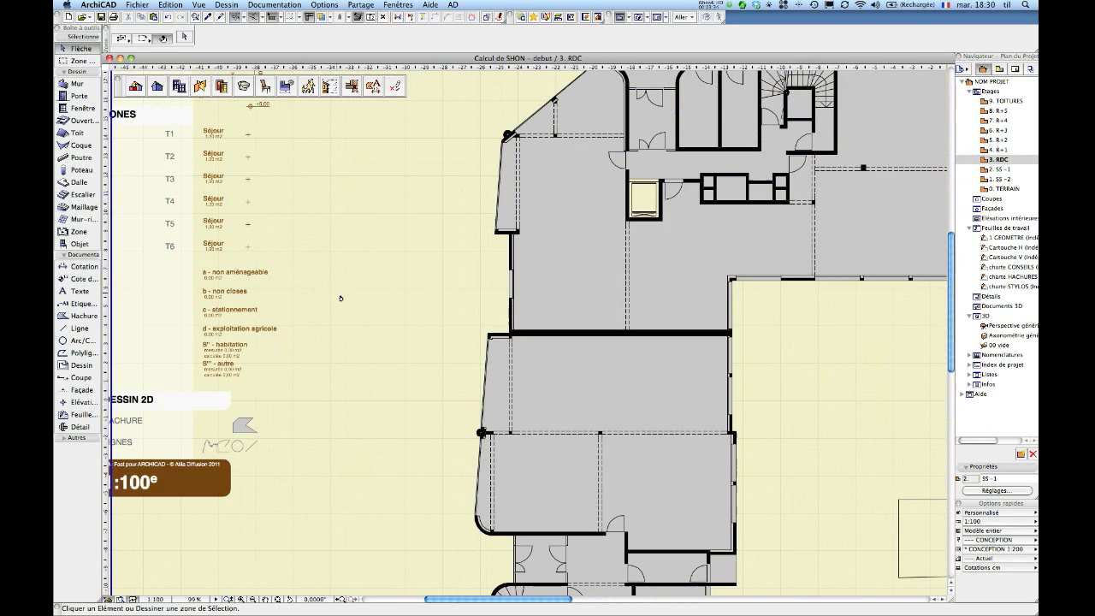
pyautogui.hscroll(-1, 247, 283)
pyautogui.keyDown('alt'); pyautogui.click(239, 271); pyautogui.keyUp('alt')
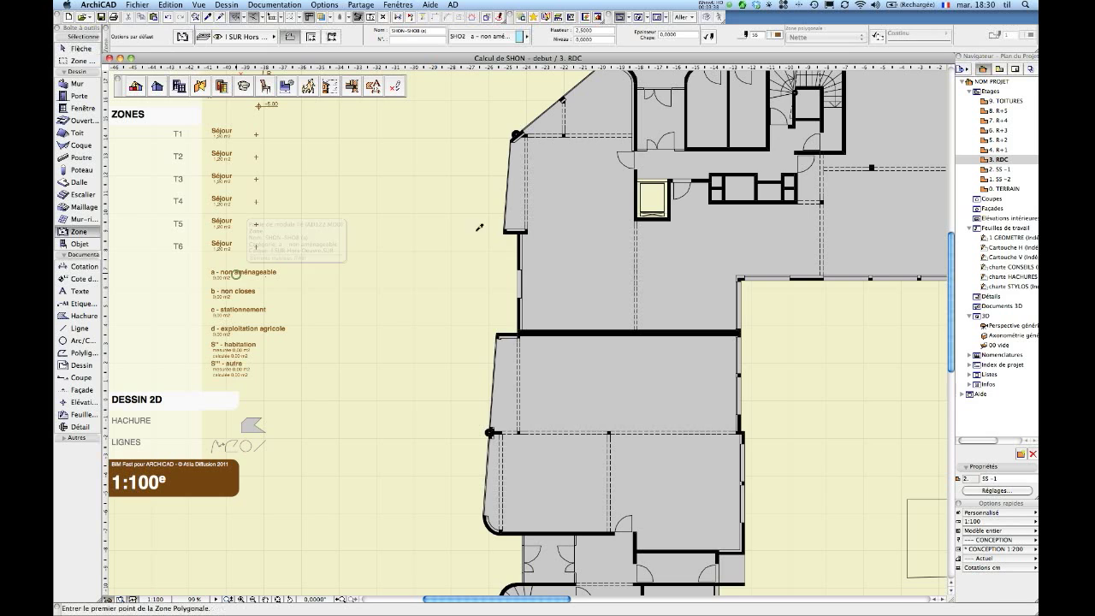
pyautogui.scroll(3, 239, 274)
pyautogui.hscroll(2, 240, 274)
pyautogui.scroll(3, 667, 183)
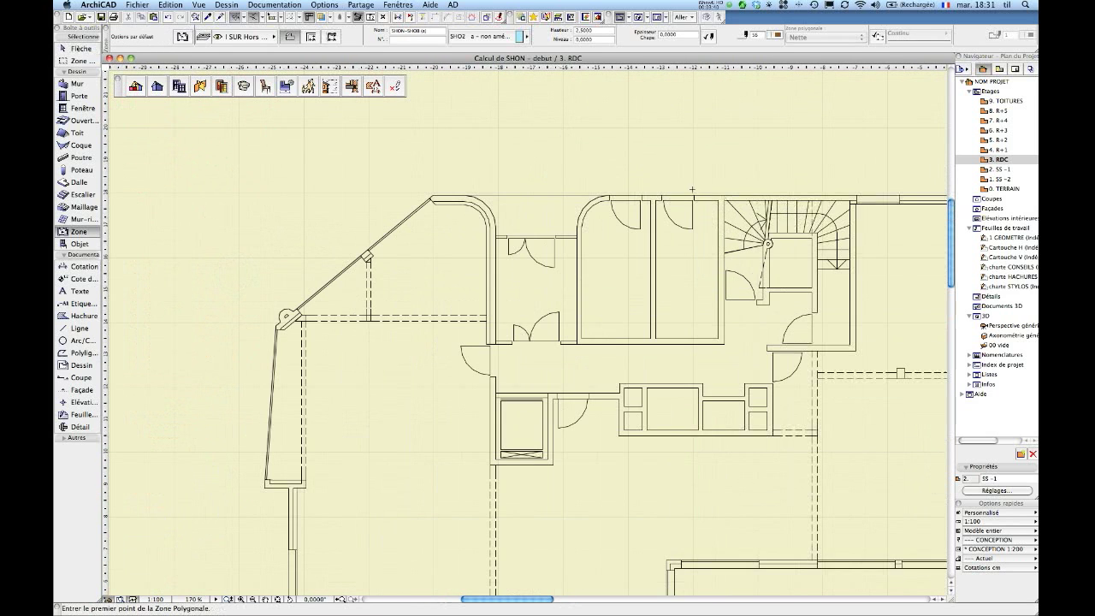
pyautogui.click(705, 196)
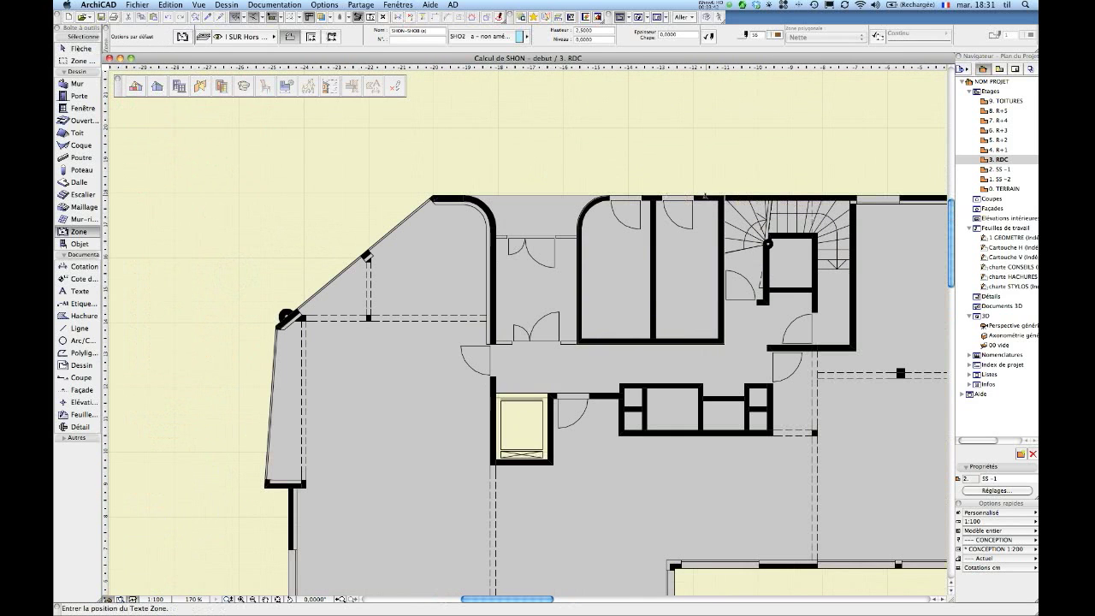
pyautogui.click(661, 154)
# Step: Take the "b - non closes" sample zone settings and place that zone on the recessed upper-left entrance of RDC, labelled above it
pyautogui.scroll(-3, 513, 248)
pyautogui.hscroll(-2, 513, 248)
pyautogui.scroll(-2, 565, 247)
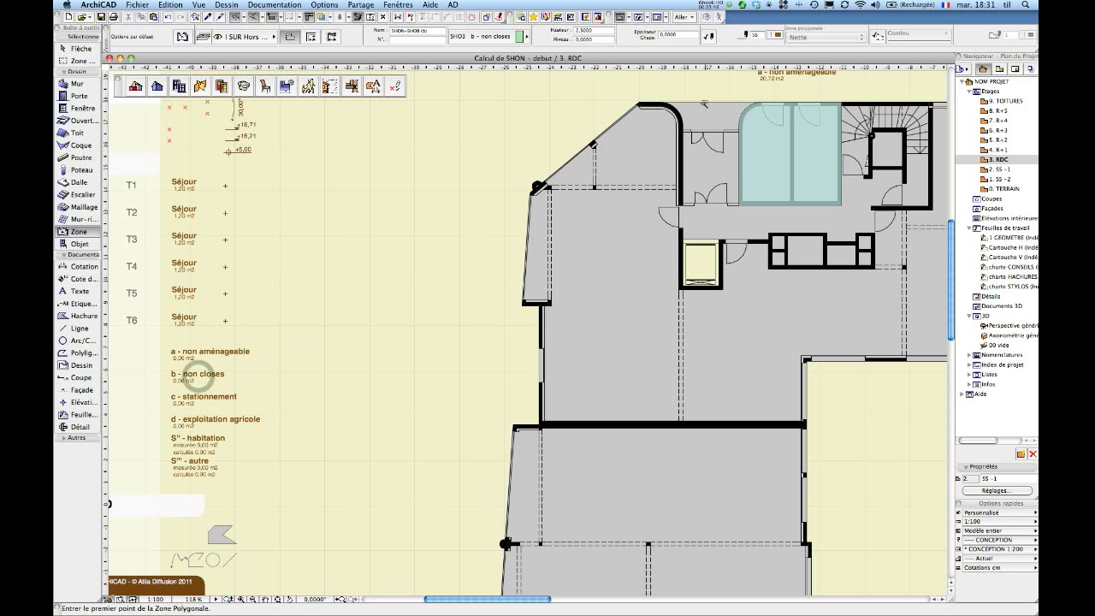
pyautogui.click(703, 104)
pyautogui.click(703, 104)
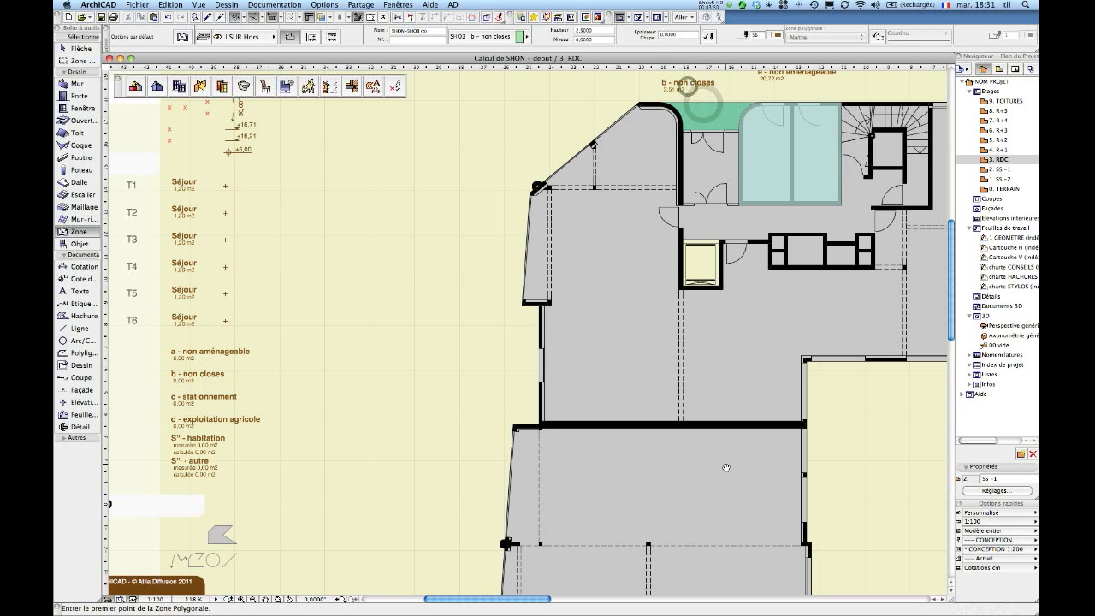
# Step: Place a "b - non closes" zone on the small courtyard-side recess of the left wing's lower passage on RDC, labelled outside
pyautogui.scroll(-5, 623, 293)
pyautogui.hscroll(3, 624, 293)
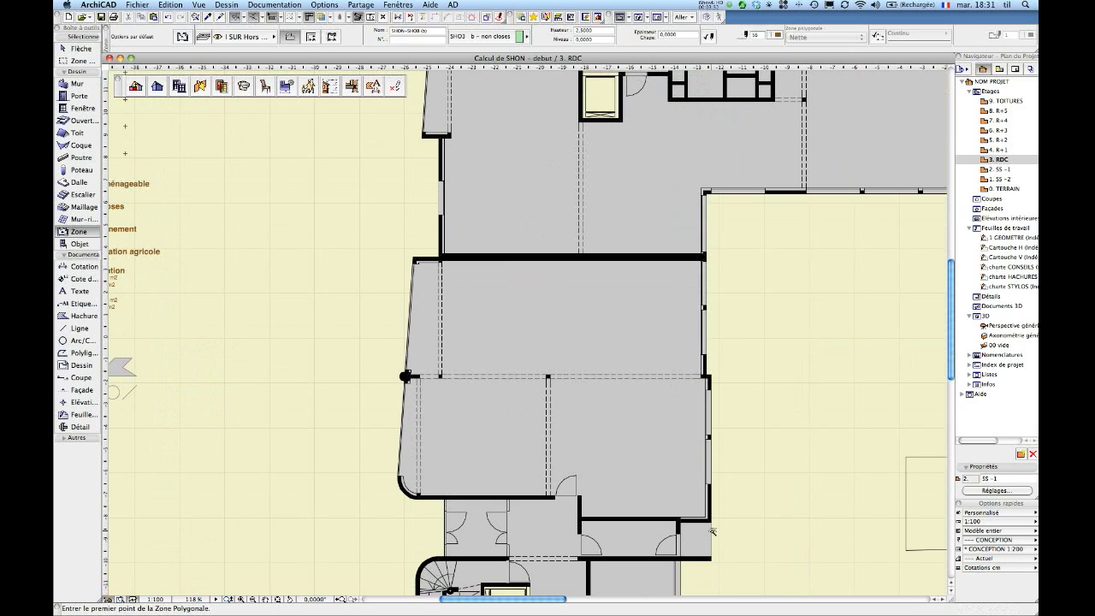
pyautogui.click(711, 531)
# Step: Place a "b - non closes" zone on the covered ramp passage between the two building wings on RDC, labelled above it
pyautogui.hscroll(4, 709, 525)
pyautogui.scroll(2, 709, 525)
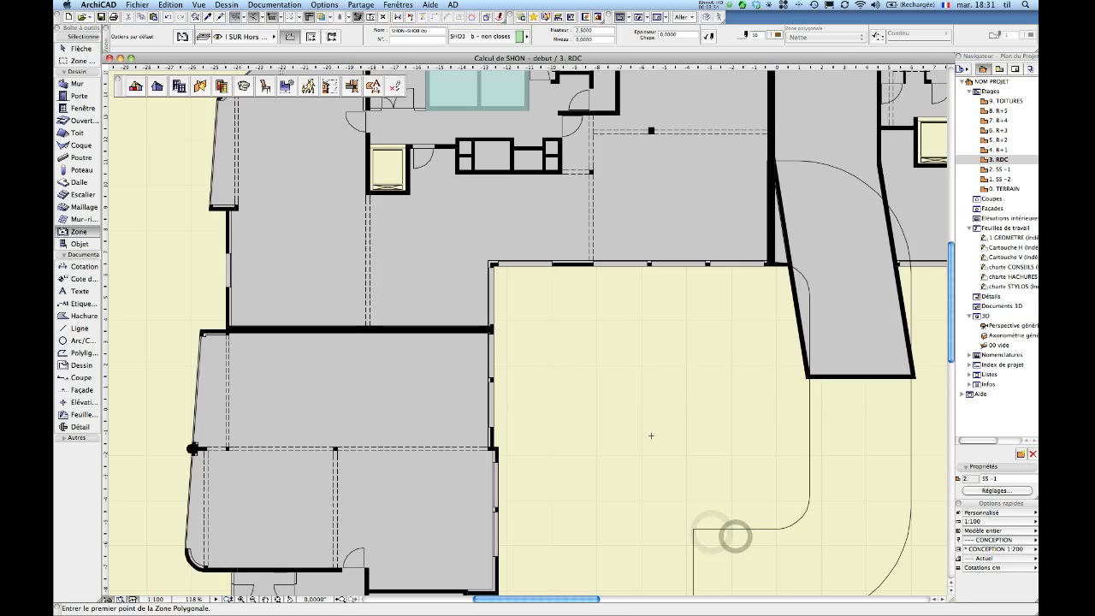
pyautogui.scroll(-5, 651, 436)
pyautogui.scroll(2, 669, 400)
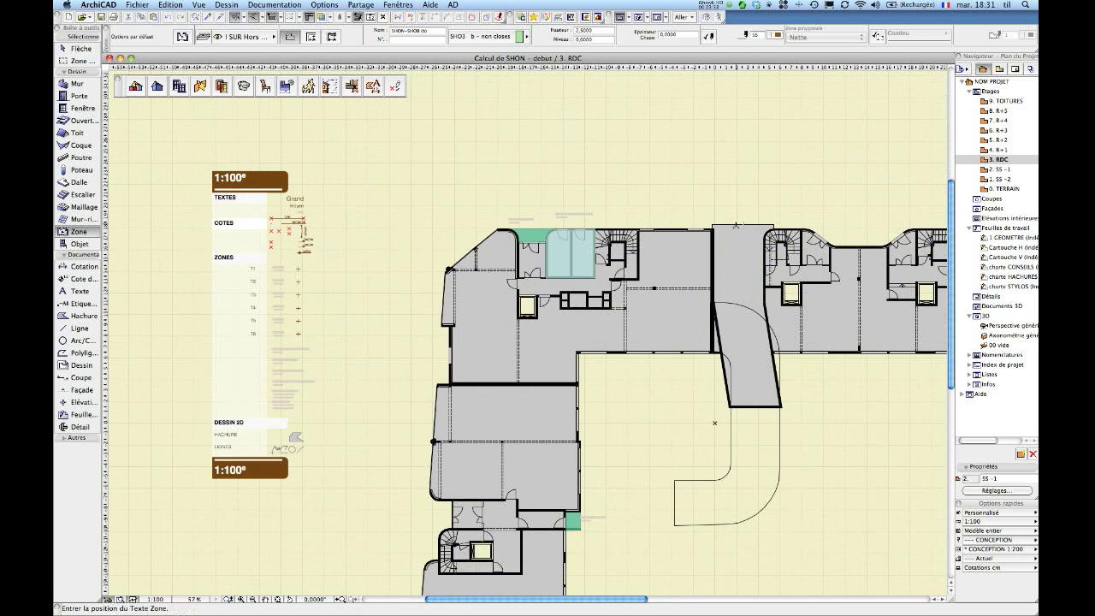
pyautogui.click(728, 219)
# Step: Take the "S'' - habitation" sample zone settings and place that zone on the whole left building of RDC, labelled outside its left facade
pyautogui.scroll(-2, 723, 216)
pyautogui.hscroll(-2, 723, 216)
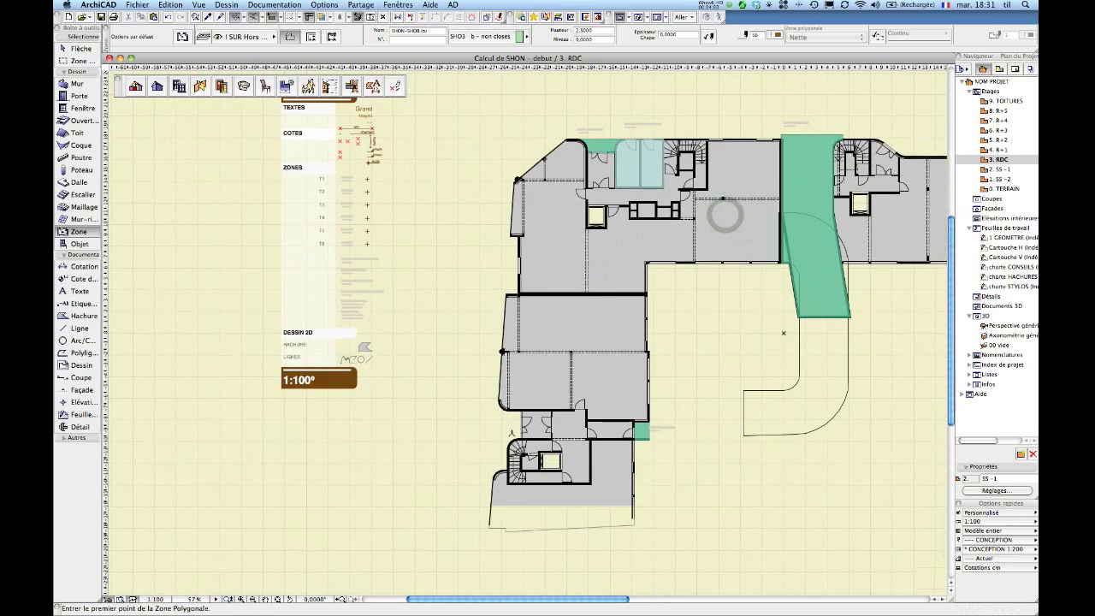
pyautogui.scroll(2, 488, 443)
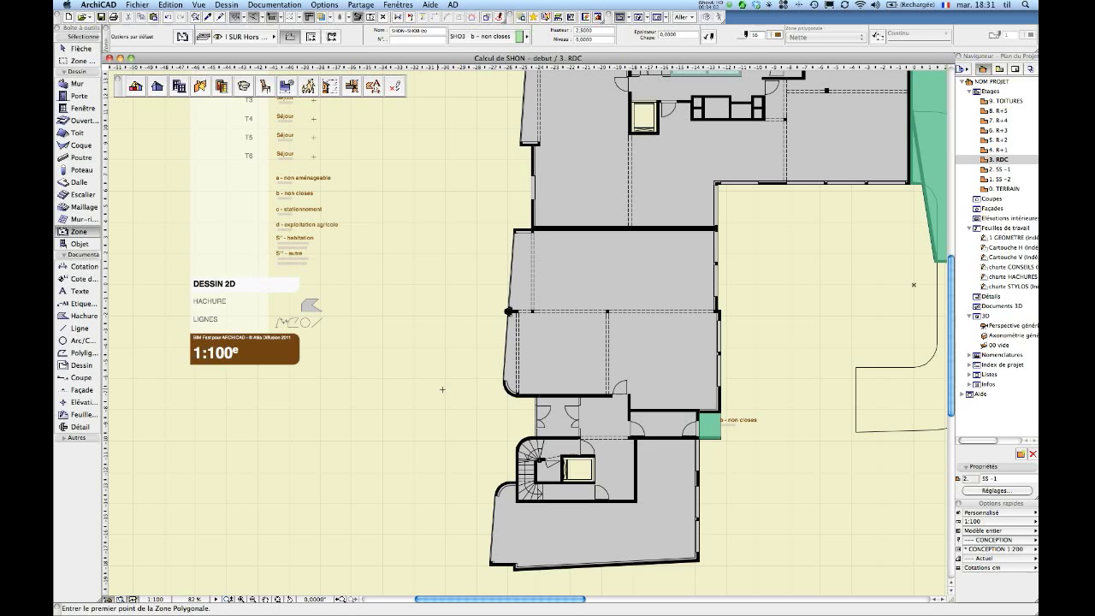
pyautogui.keyDown('alt'); pyautogui.click(295, 238); pyautogui.keyUp('alt')
pyautogui.click(506, 264)
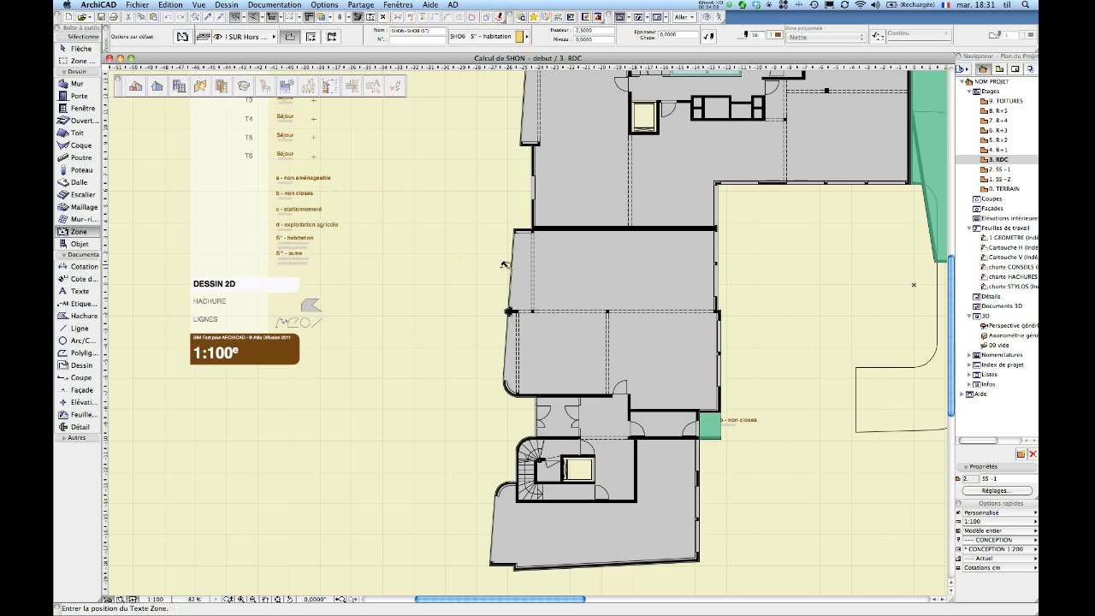
pyautogui.click(462, 264)
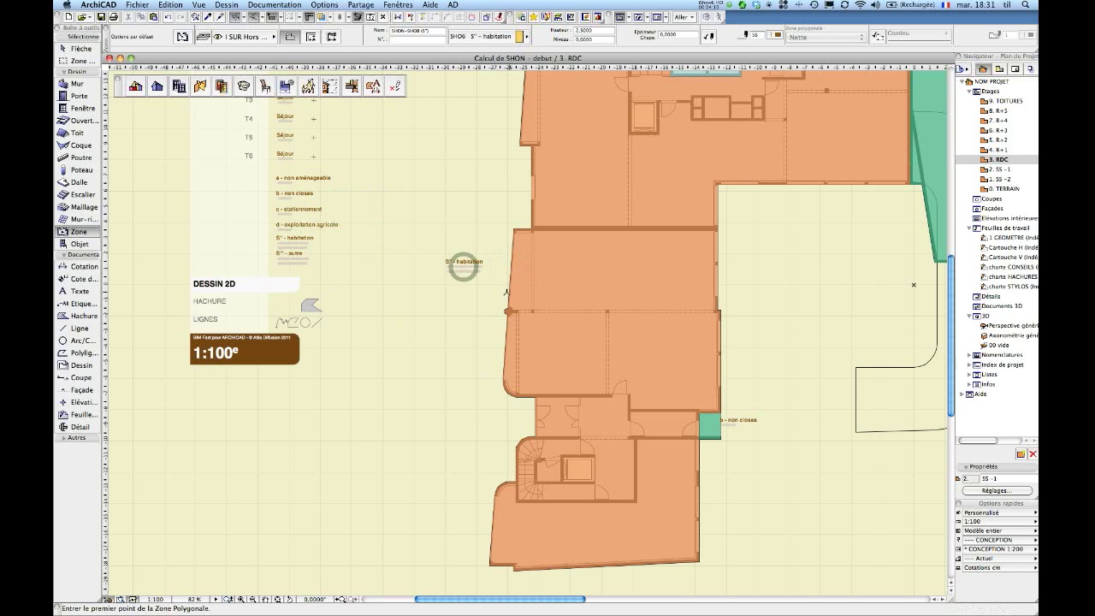
# Step: Subtract the two lift shafts, beside the lower staircase and near the upper entrance, from the RDC habitation zone
pyautogui.click(506, 292)
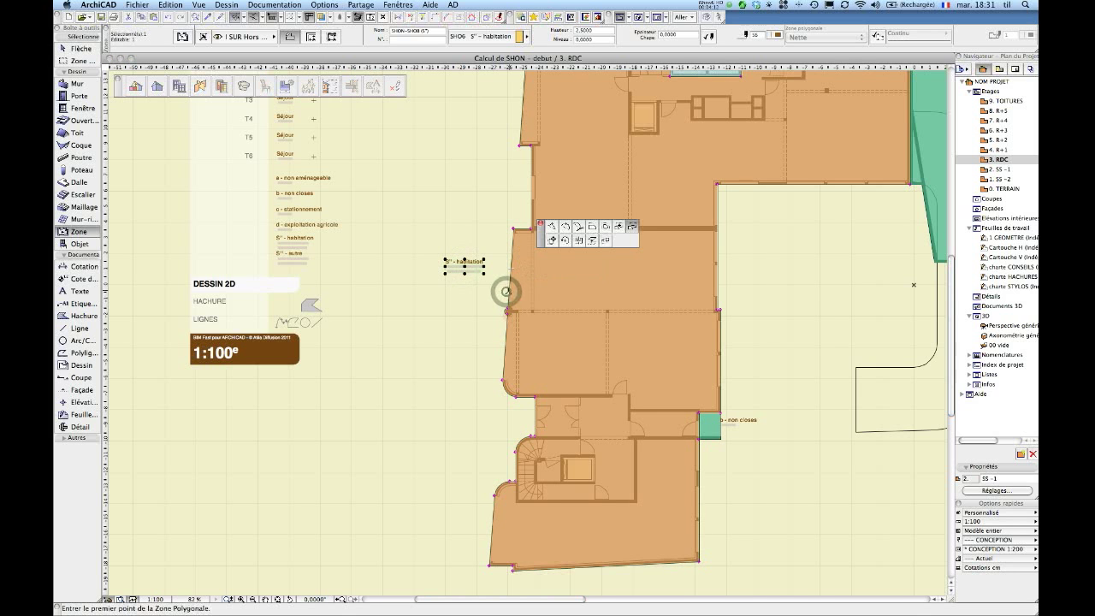
pyautogui.scroll(8, 506, 291)
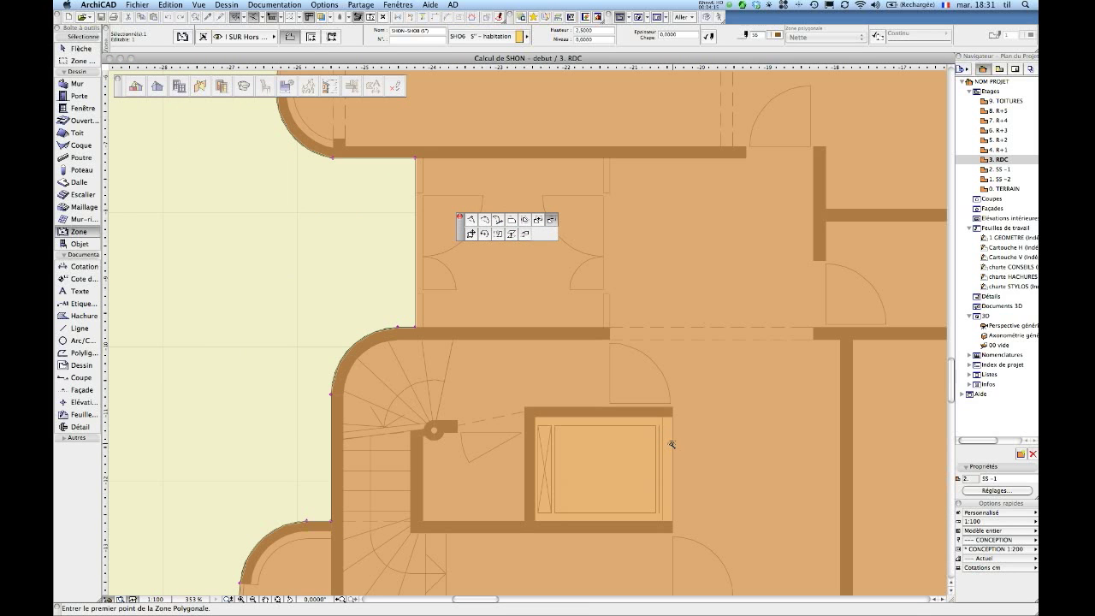
pyautogui.click(671, 444)
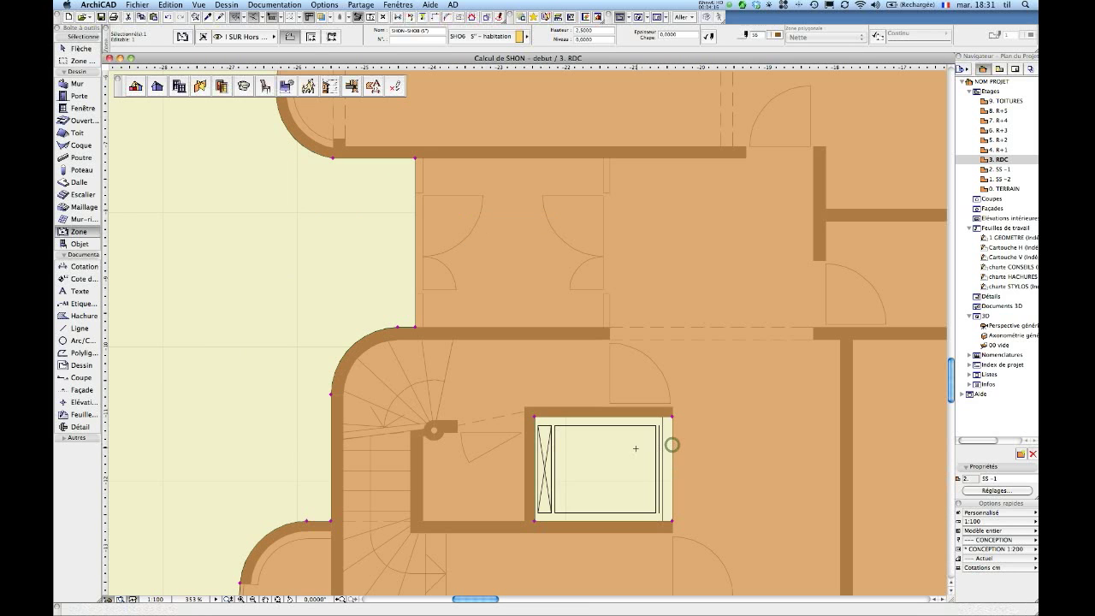
pyautogui.scroll(-6, 671, 444)
pyautogui.scroll(3, 641, 232)
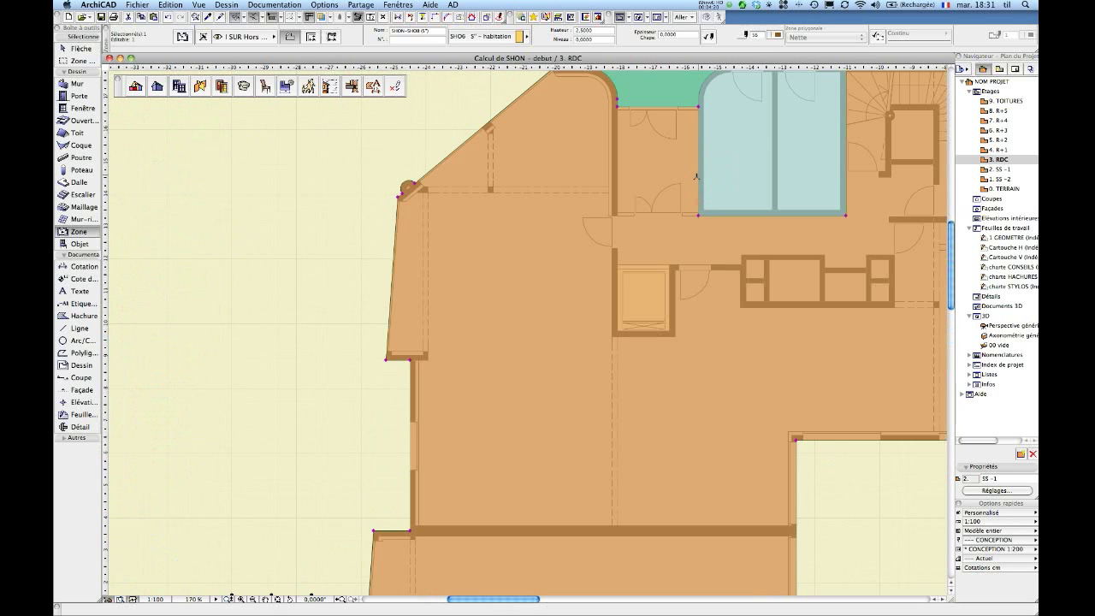
pyautogui.click(698, 175)
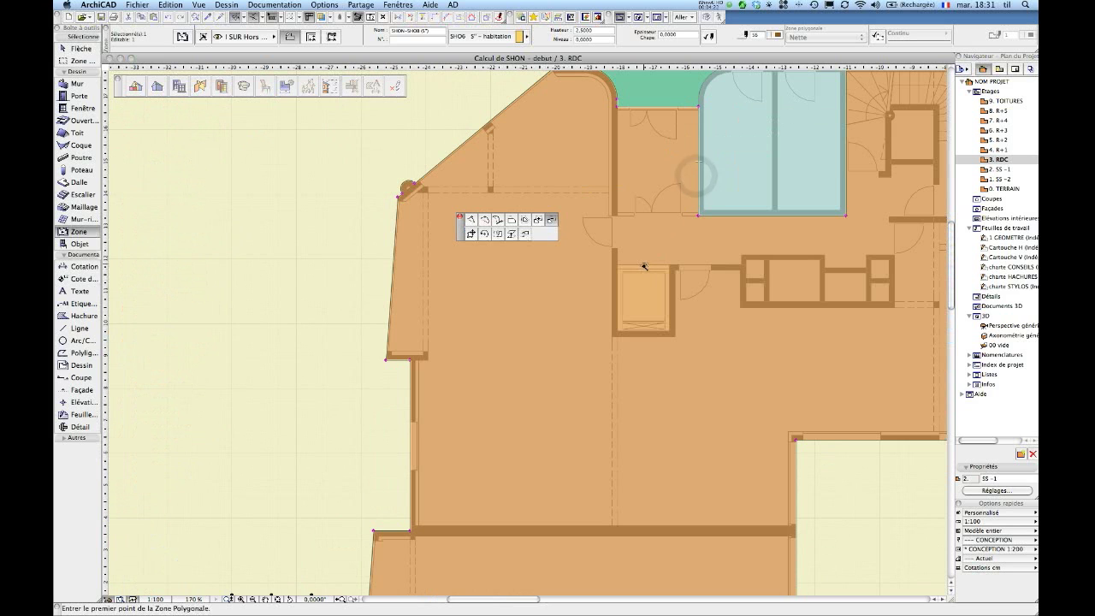
pyautogui.scroll(-15, 646, 266)
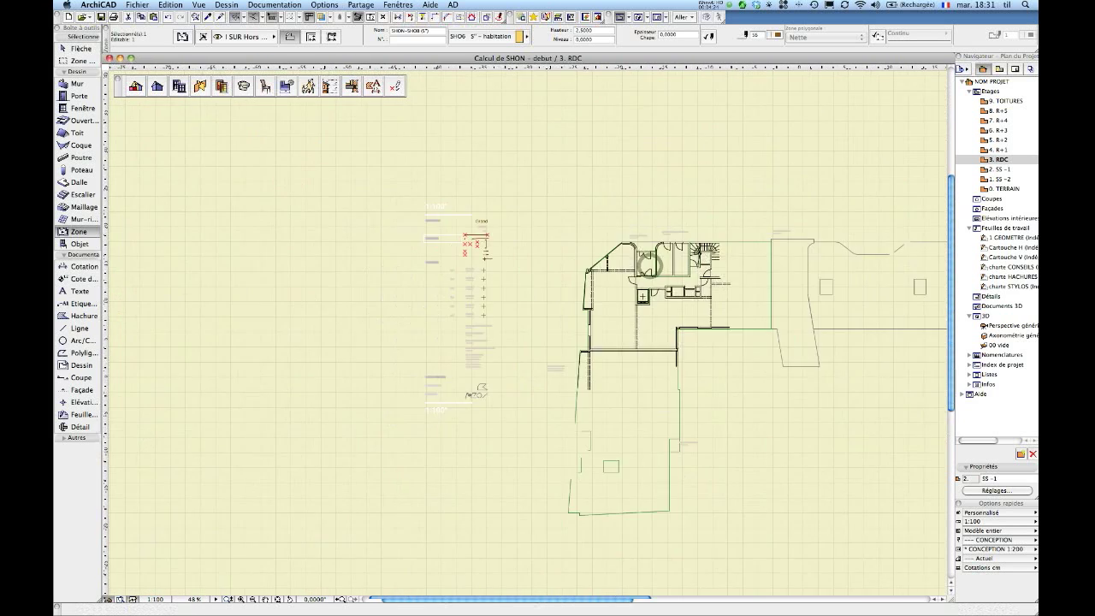
pyautogui.click(695, 348)
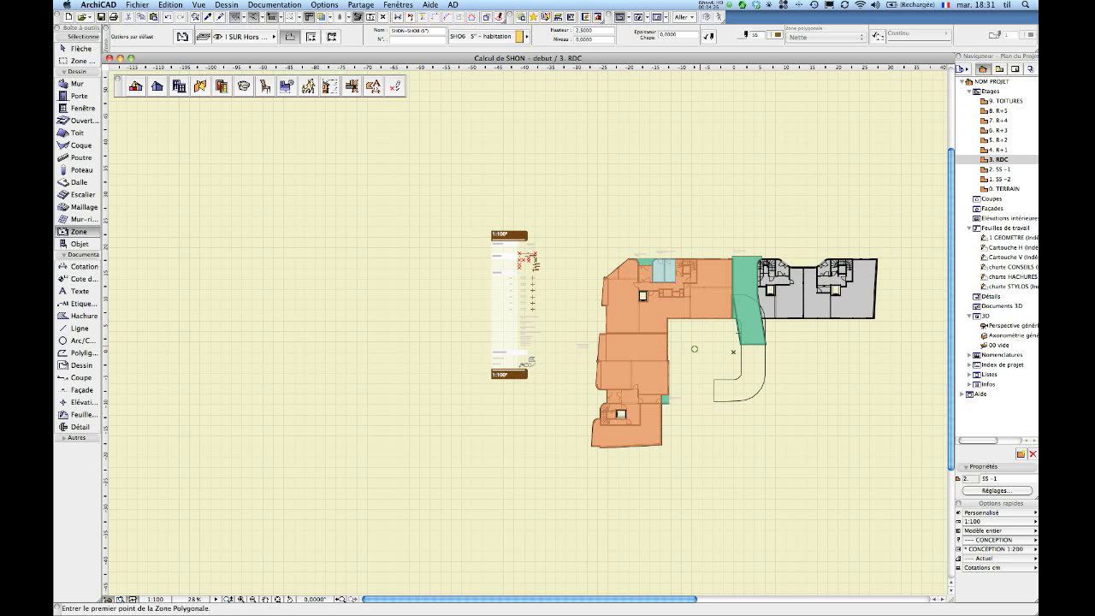
# Step: Take the "S''' - autre" sample zone settings and place that zone on the right building of RDC, labelled below its courtyard facade
pyautogui.scroll(10, 591, 359)
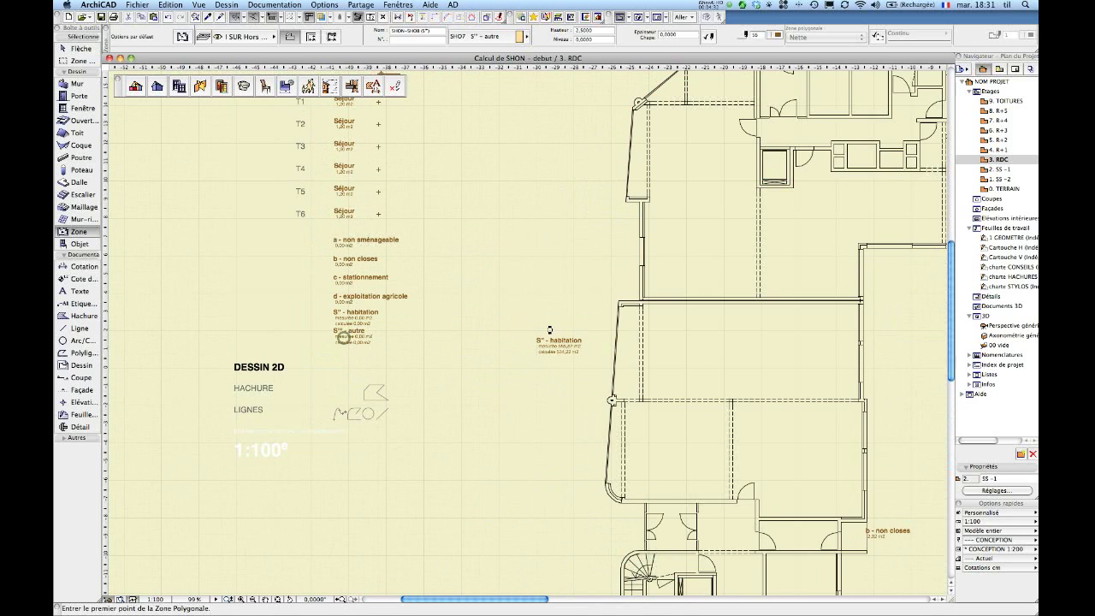
pyautogui.hscroll(10, 698, 317)
pyautogui.hscroll(6, 724, 347)
pyautogui.scroll(2, 724, 347)
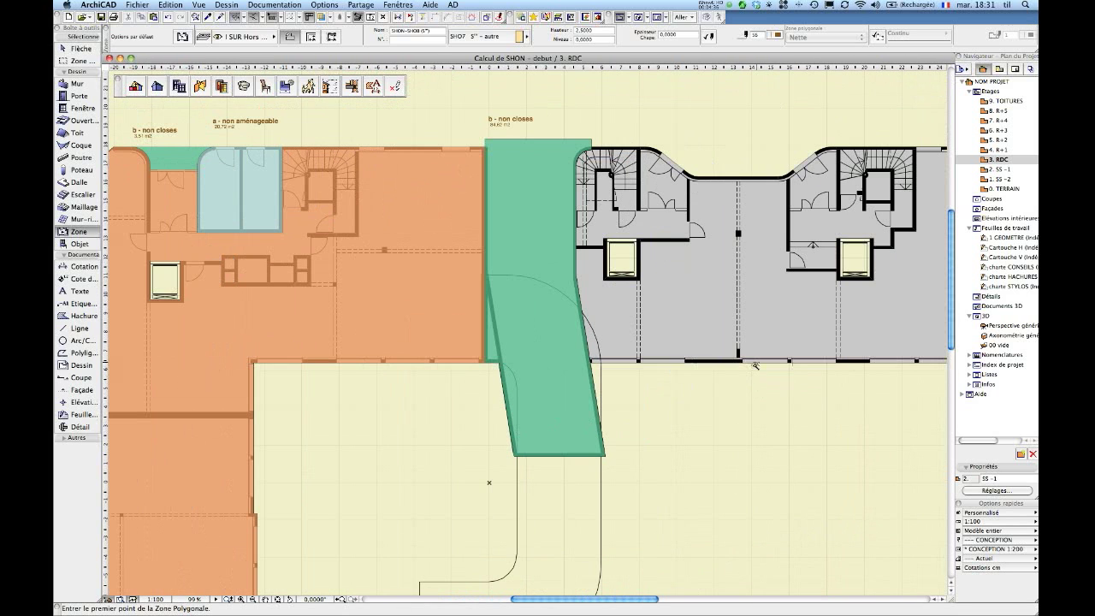
pyautogui.click(755, 366)
pyautogui.click(749, 390)
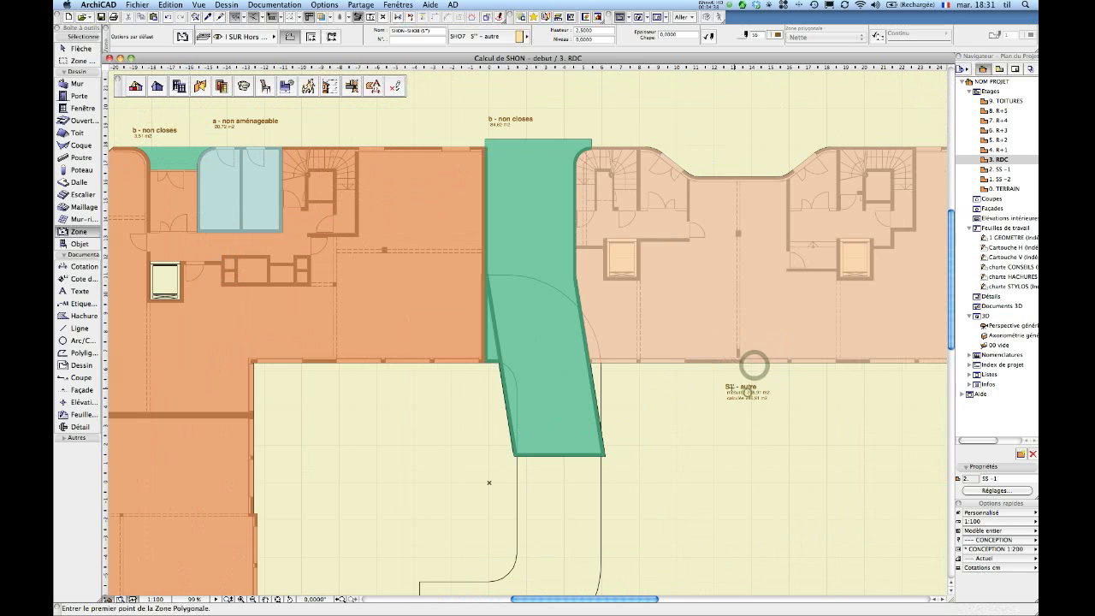
# Step: Subtract both lift shafts of the right building from the "S''' - autre" zone on RDC
pyautogui.click(666, 362)
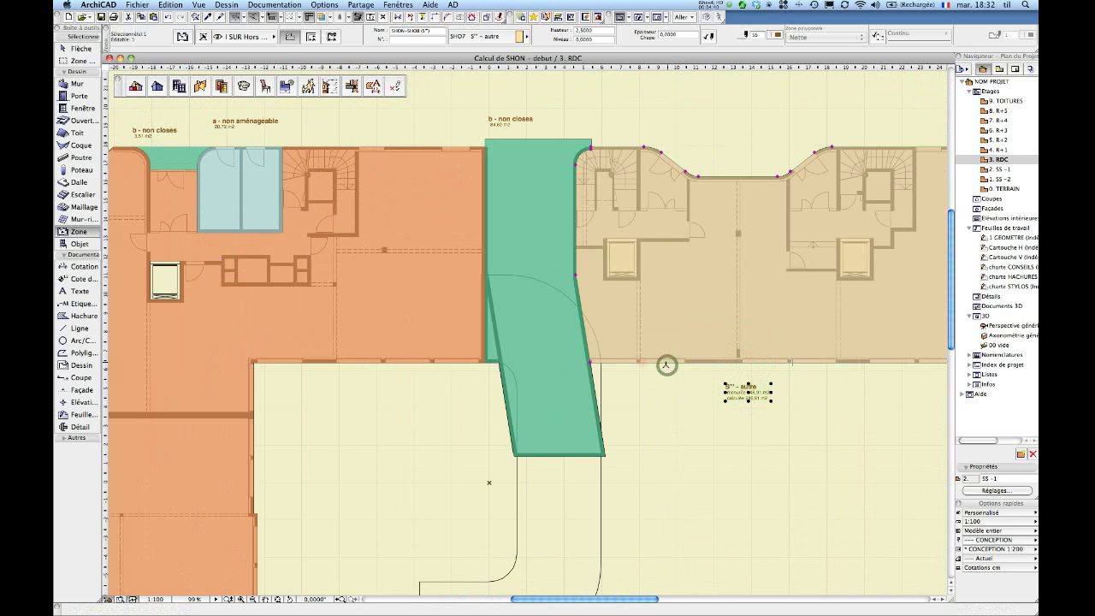
pyautogui.scroll(5, 644, 276)
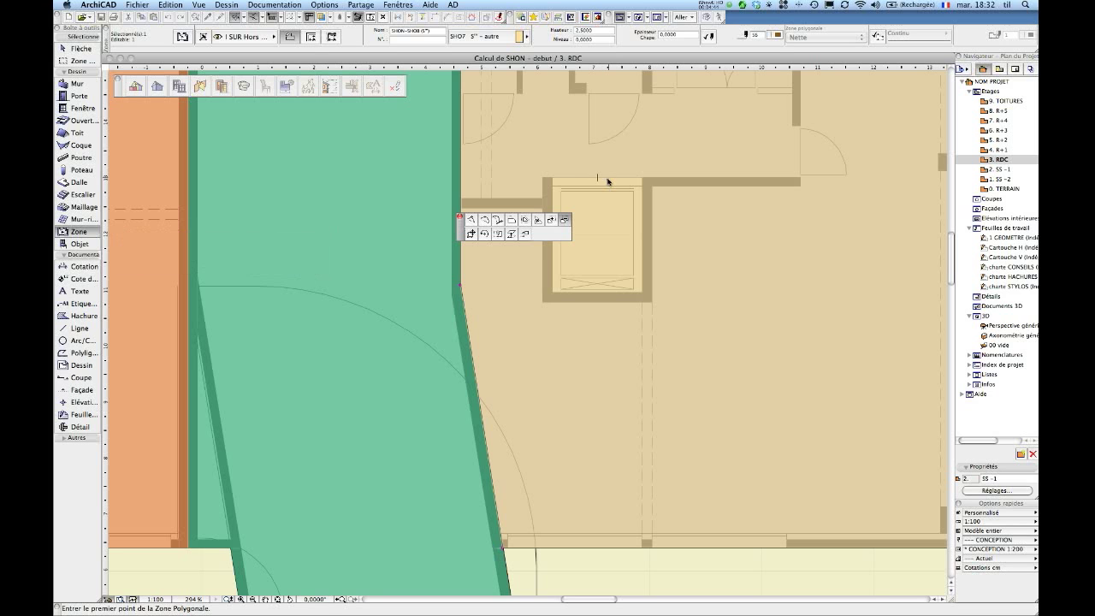
pyautogui.scroll(5, 603, 179)
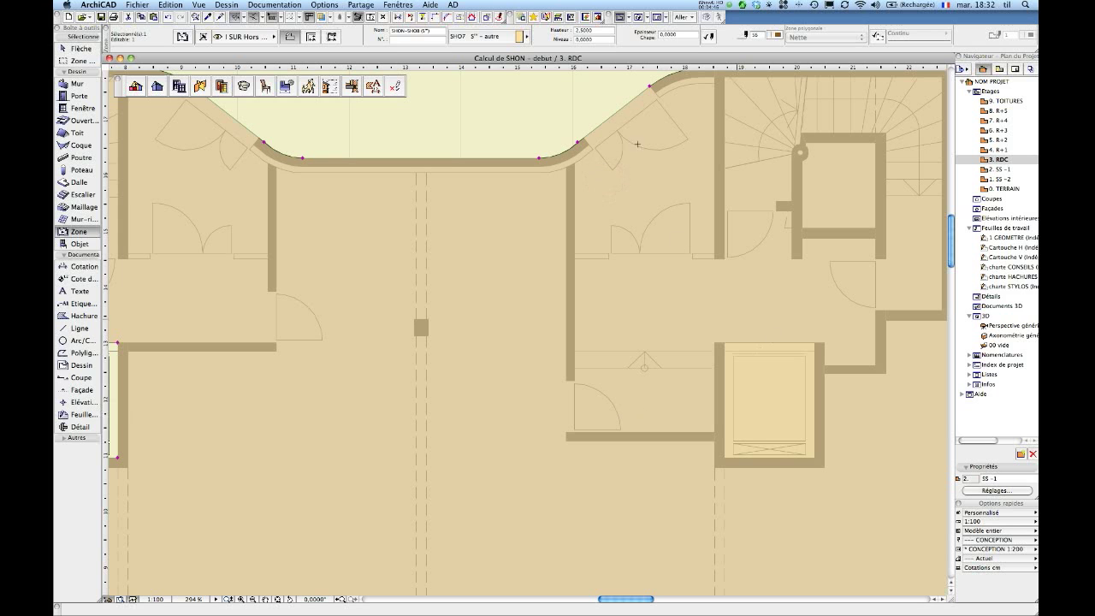
pyautogui.click(618, 112)
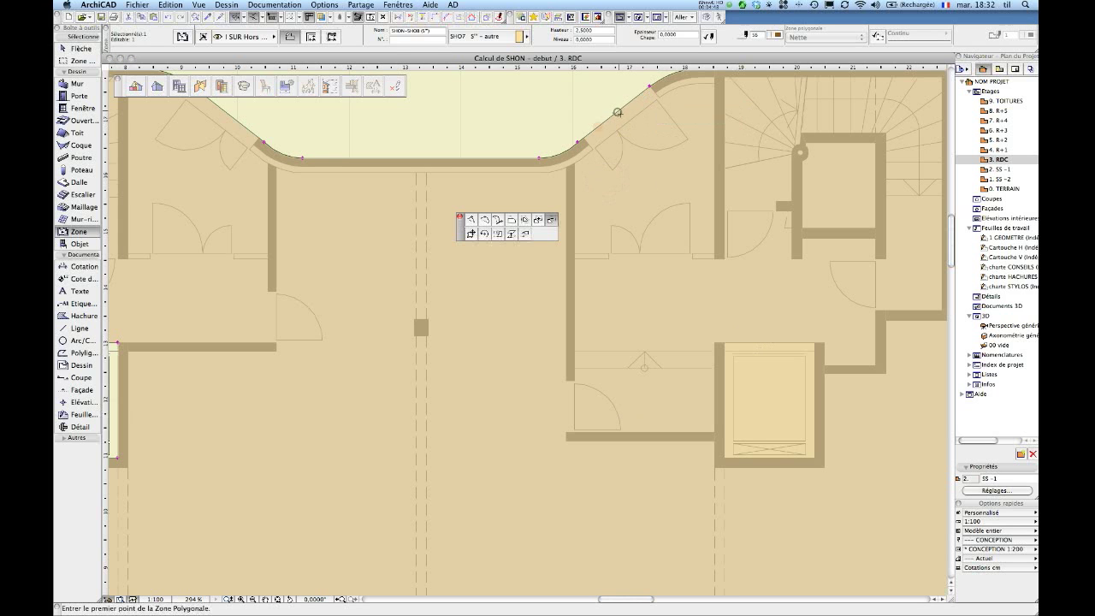
pyautogui.press('Escape')
pyautogui.scroll(-5, 752, 338)
pyautogui.click(754, 342)
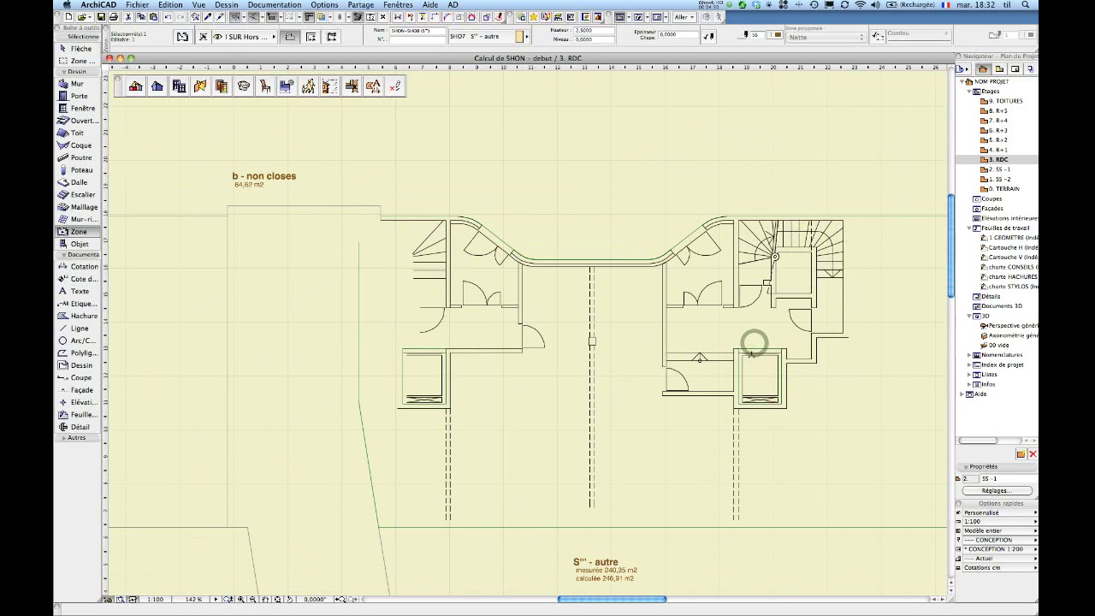
pyautogui.scroll(-6, 606, 341)
pyautogui.click(591, 328)
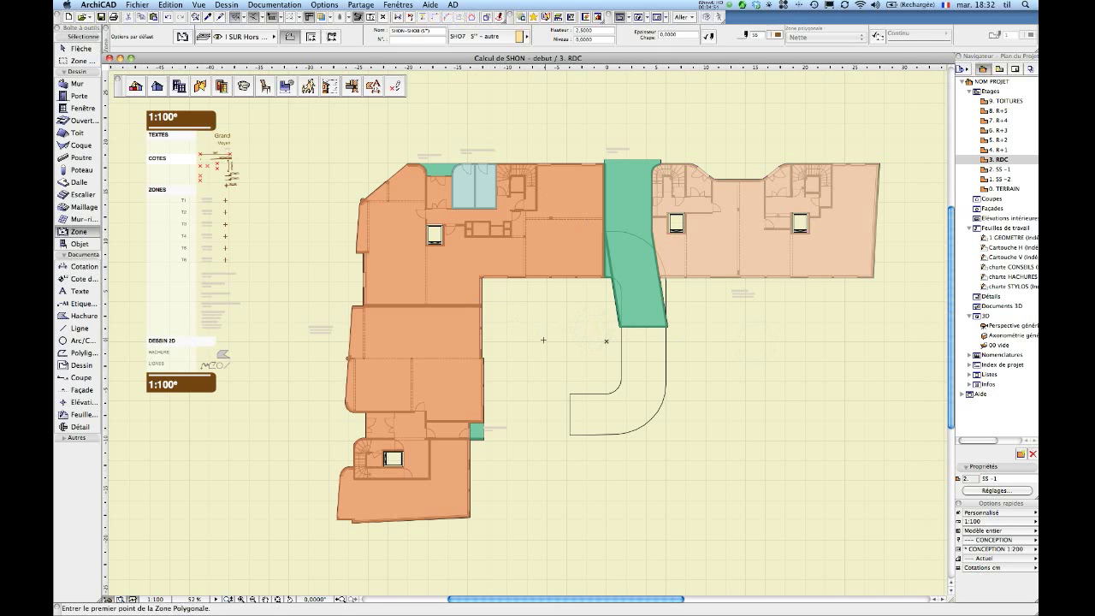
# Step: Reopen the "Q1 SHOB - SHON par niveaux" layout to examine the surfaces calculated for RDC
pyautogui.click(1015, 68)
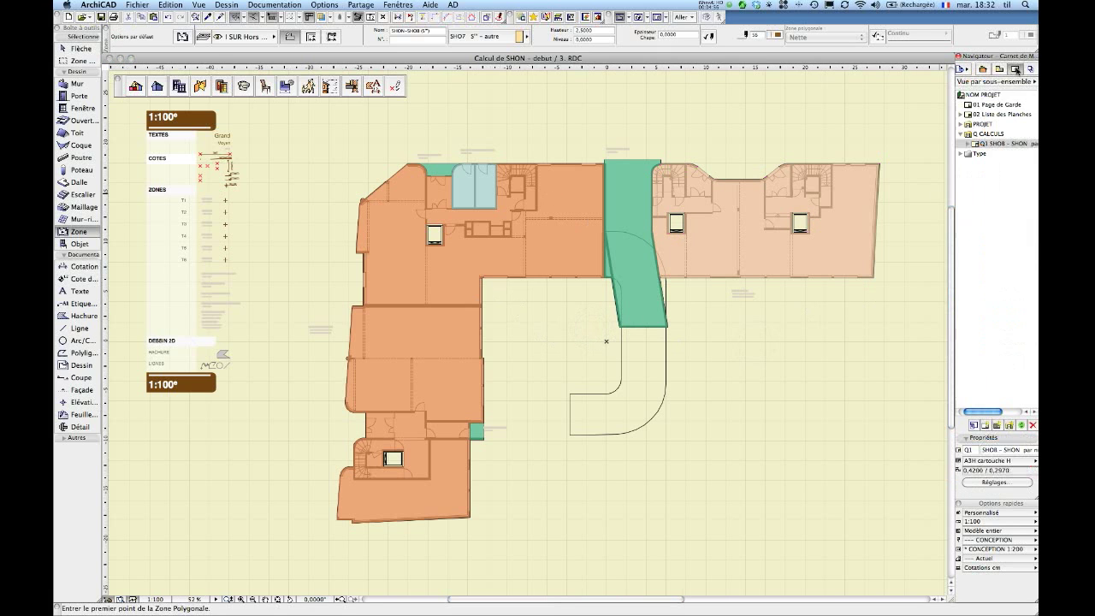
pyautogui.doubleClick(990, 145)
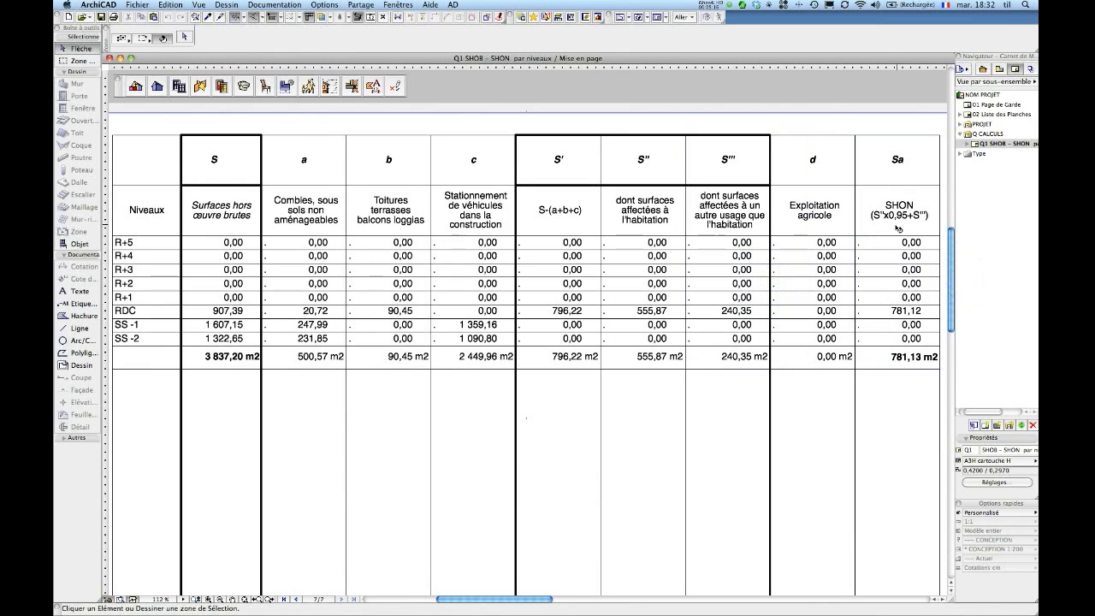
# Step: Open storey R+1 and place an "S'' - habitation" zone on the building's enclosed area, labelled outside the left facade
pyautogui.click(984, 69)
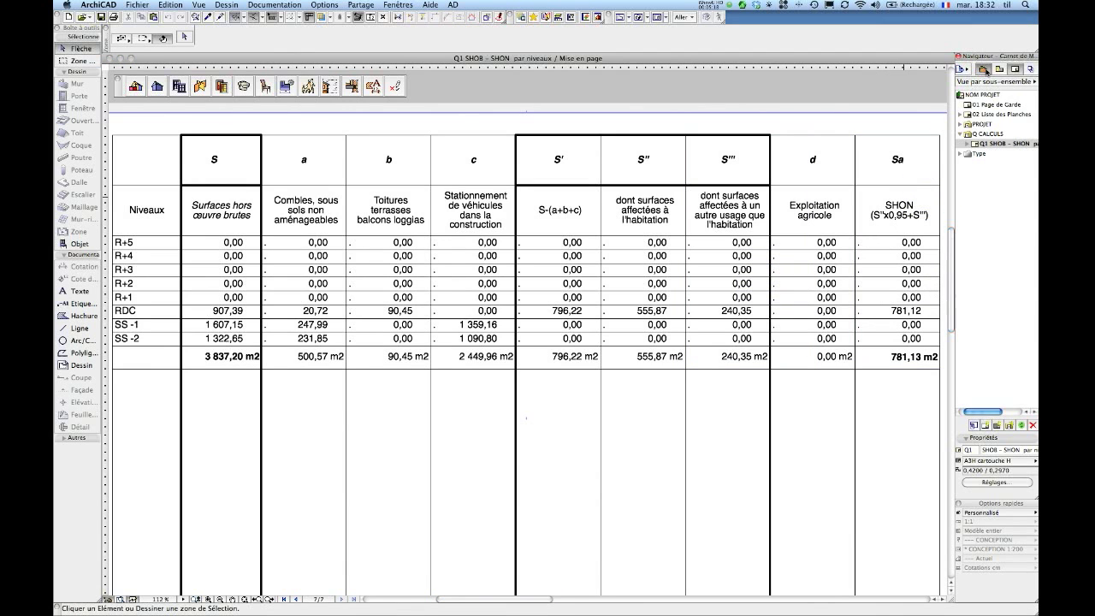
pyautogui.doubleClick(986, 149)
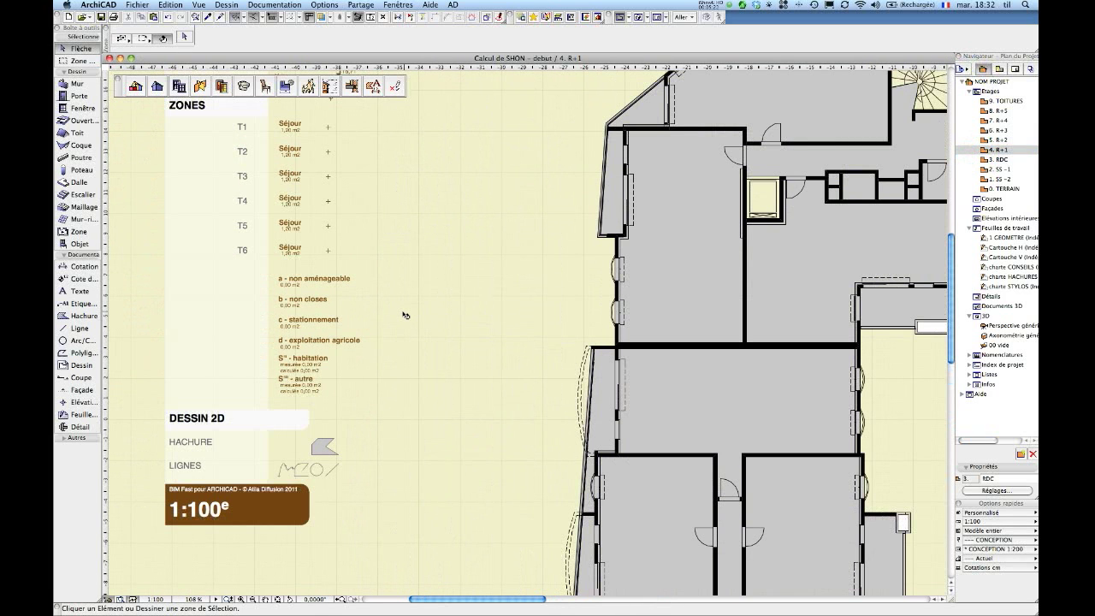
pyautogui.keyDown('alt'); pyautogui.click(305, 357); pyautogui.keyUp('alt')
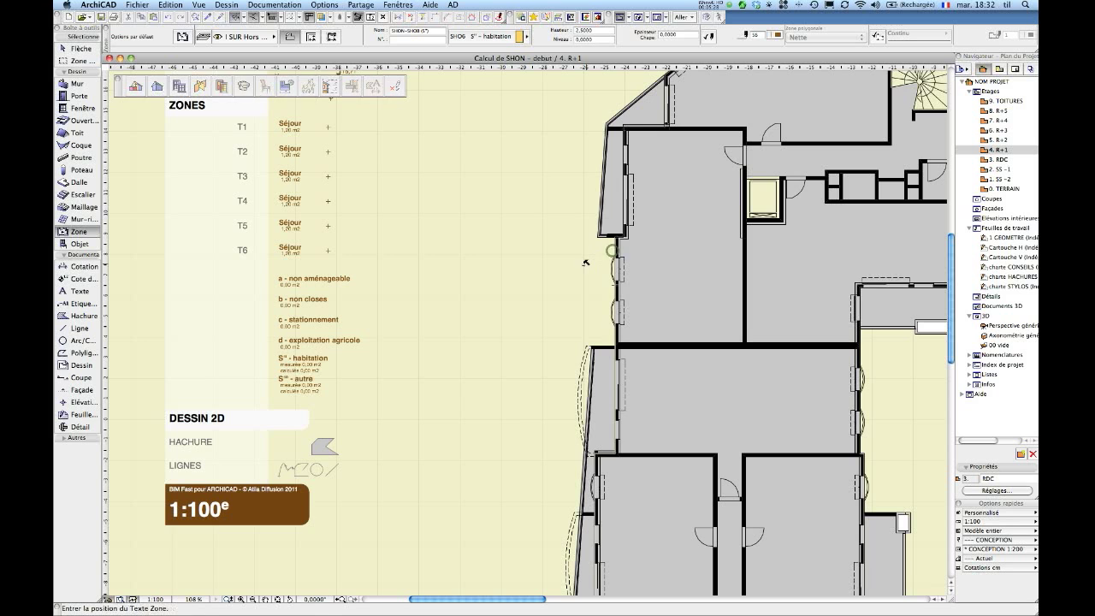
pyautogui.click(611, 250)
pyautogui.click(582, 265)
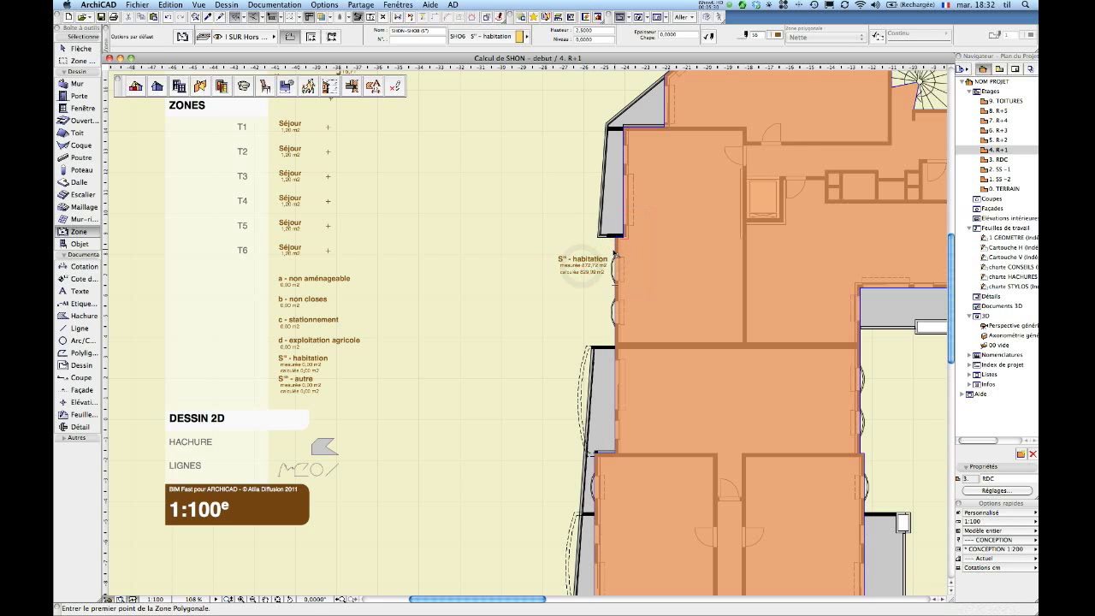
# Step: Subtract the lift shaft in the left part of the building from the R+1 habitation zone
pyautogui.click(612, 250)
pyautogui.click(736, 186)
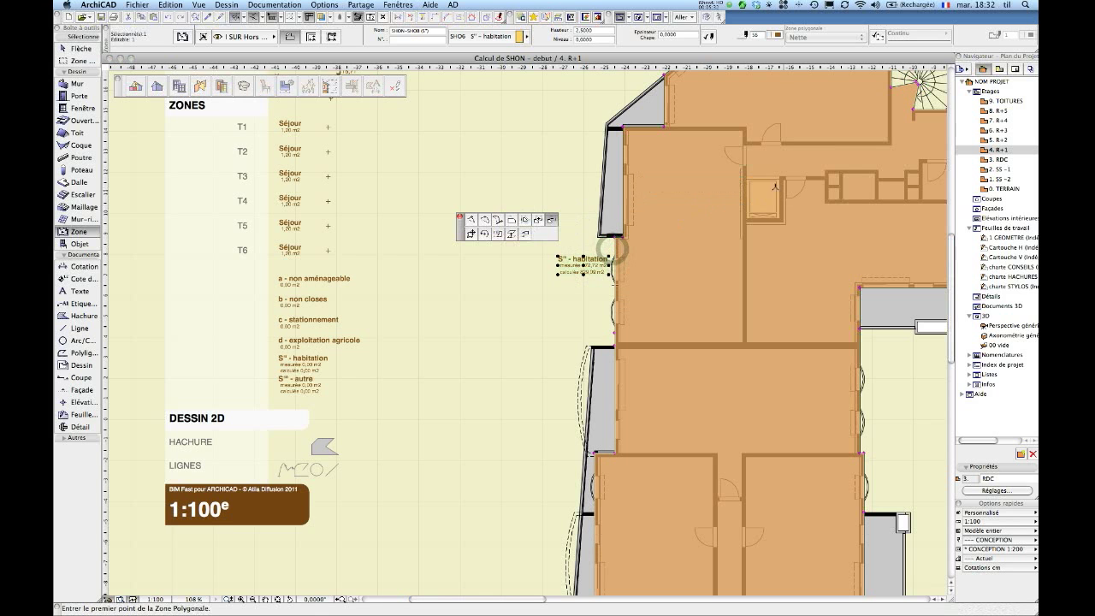
pyautogui.scroll(3, 767, 175)
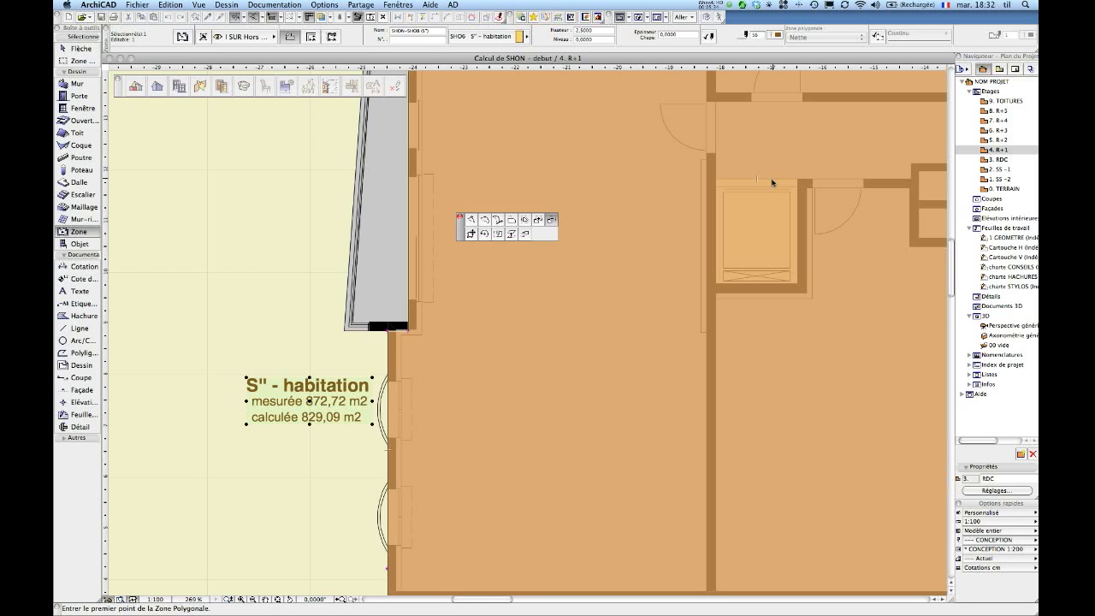
pyautogui.click(771, 182)
pyautogui.scroll(-5, 770, 257)
pyautogui.scroll(3, 768, 284)
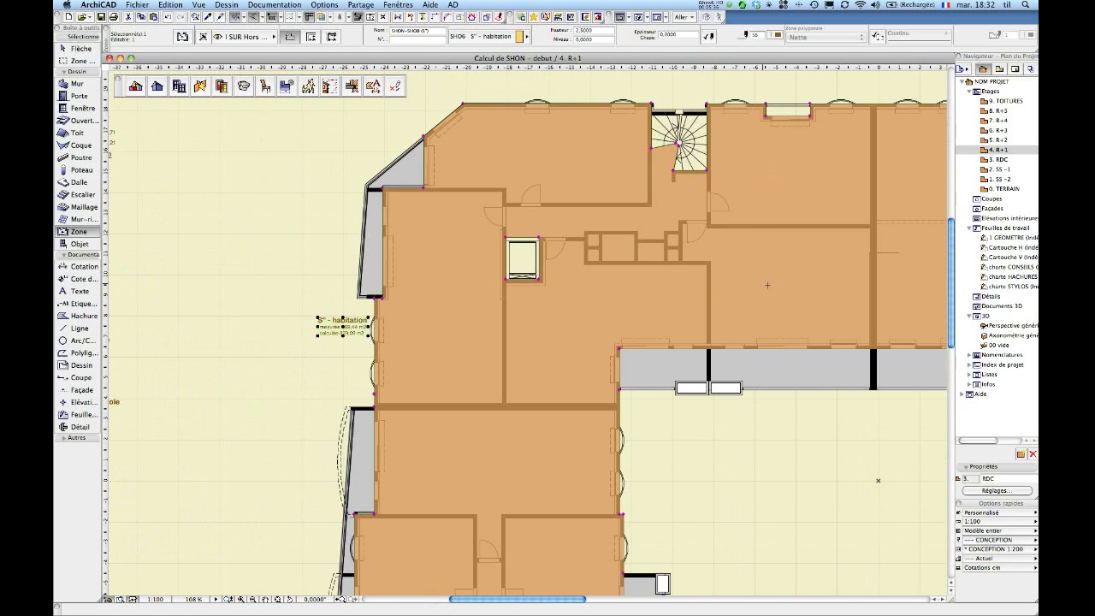
# Step: Subtract the lift shaft beside the middle staircase of the long horizontal wing from the R+1 habitation zone
pyautogui.hscroll(10, 767, 284)
pyautogui.scroll(2, 767, 285)
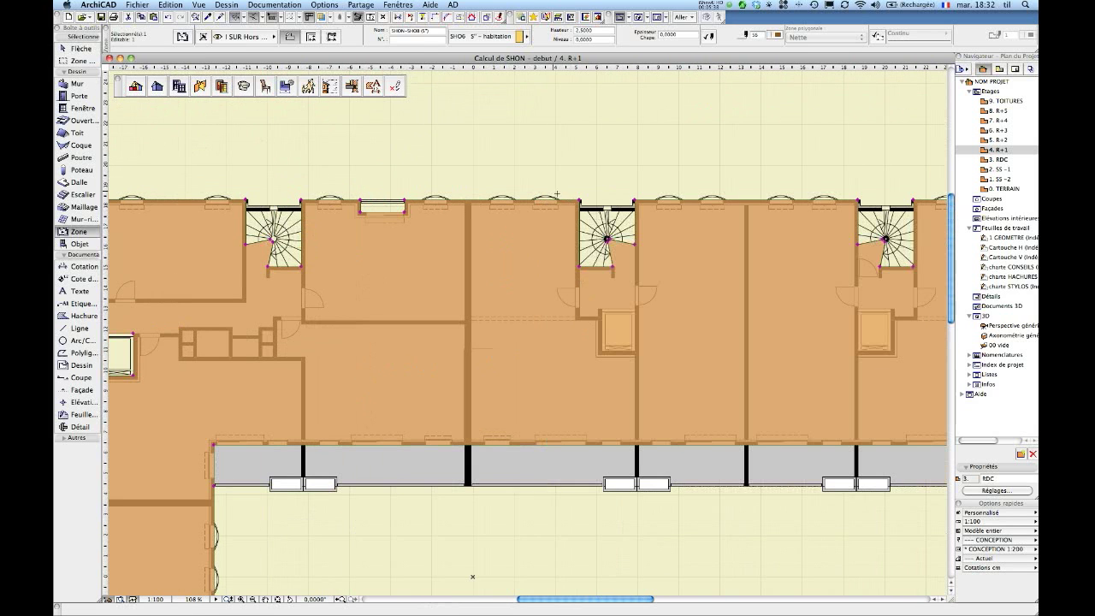
pyautogui.click(567, 200)
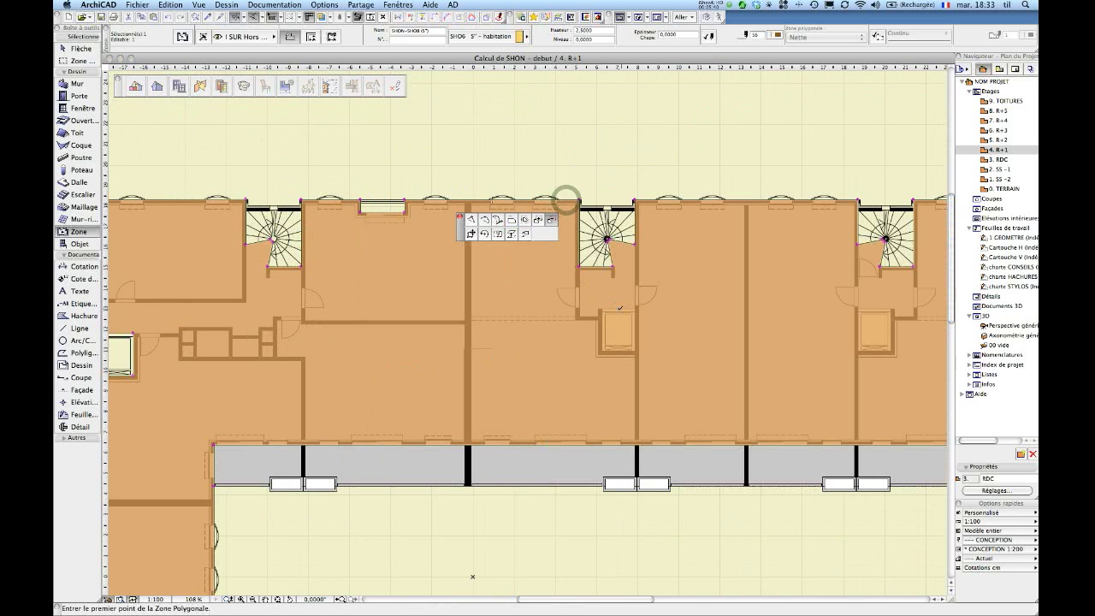
pyautogui.scroll(3, 616, 305)
pyautogui.press('Escape')
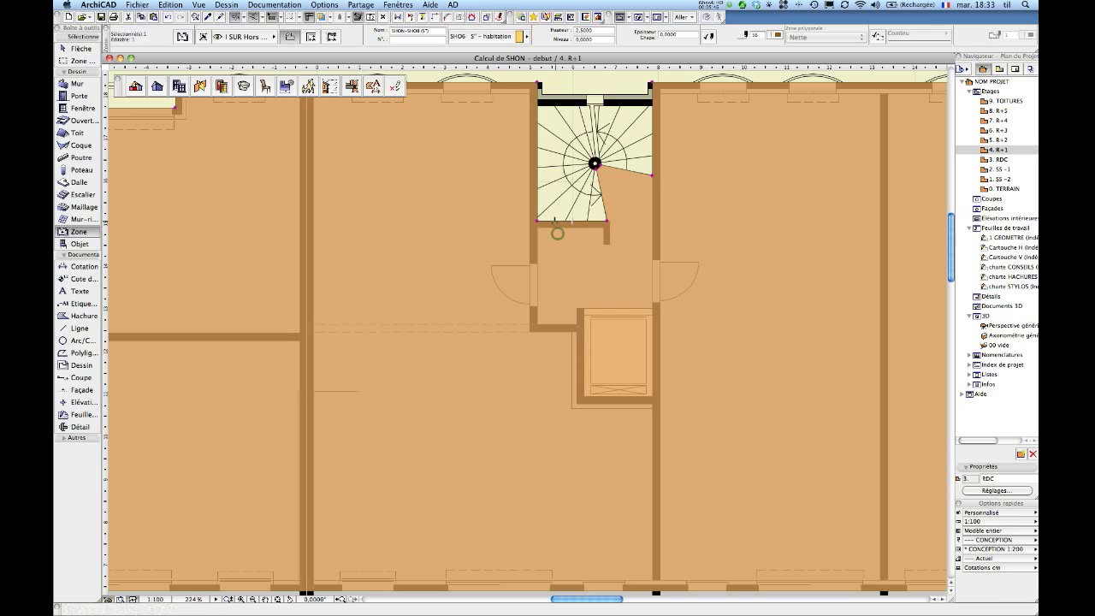
pyautogui.click(557, 233)
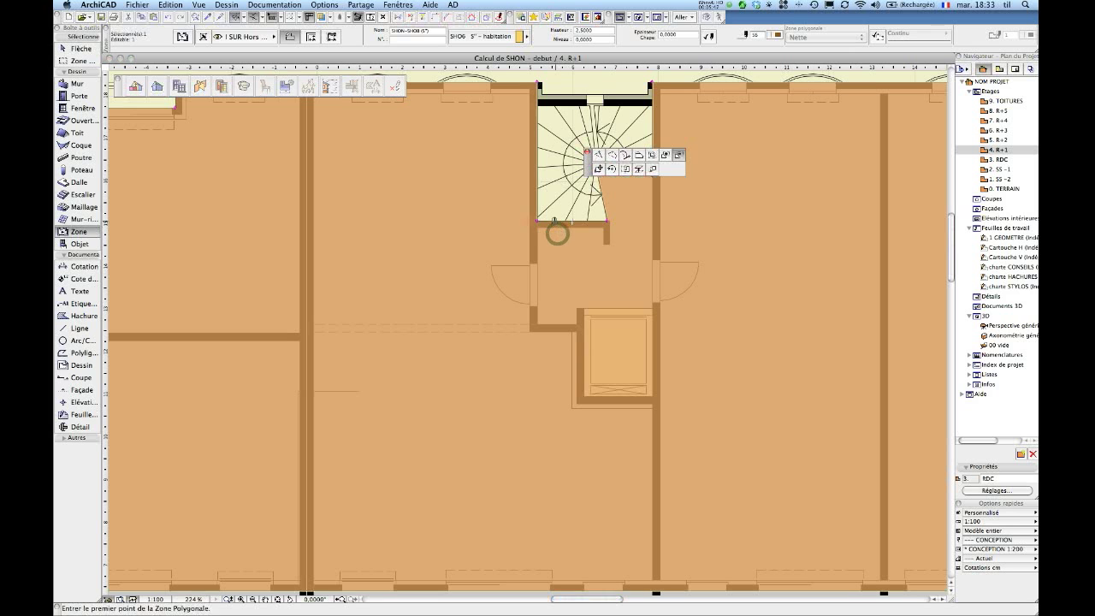
pyautogui.click(607, 309)
pyautogui.scroll(-2, 680, 330)
pyautogui.scroll(-1, 680, 330)
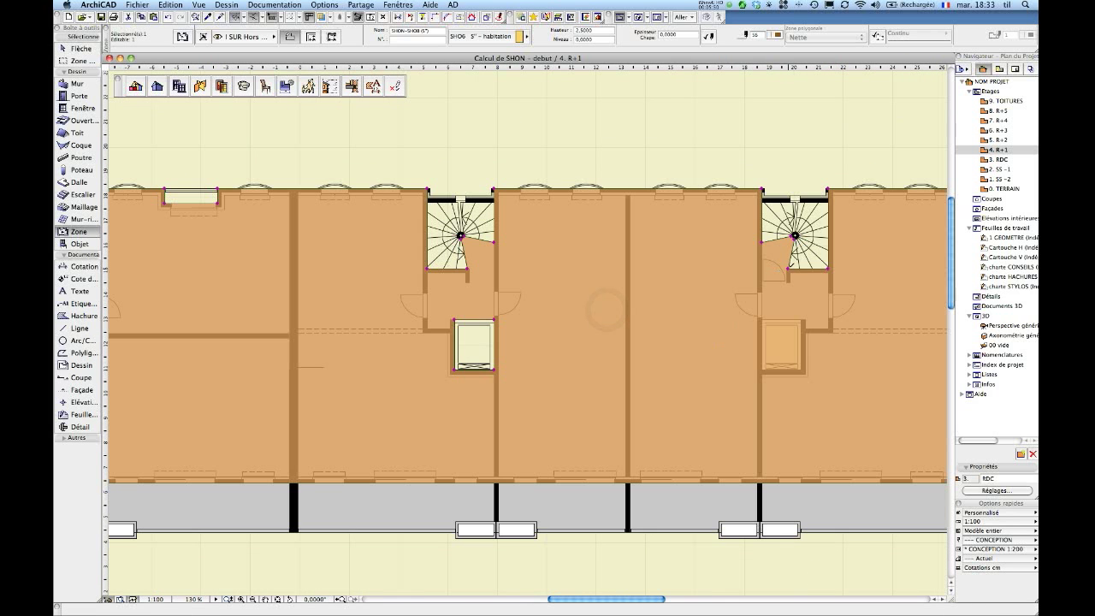
# Step: Subtract the lift shaft beside the rightmost staircase from the R+1 habitation zone
pyautogui.click(805, 269)
pyautogui.scroll(1, 805, 269)
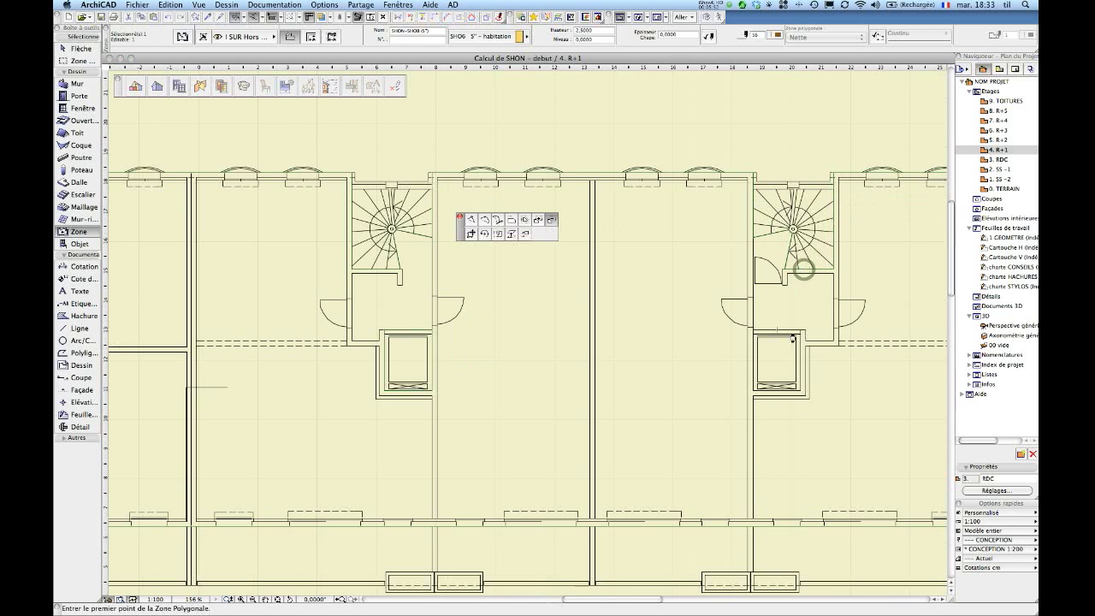
pyautogui.scroll(5, 784, 329)
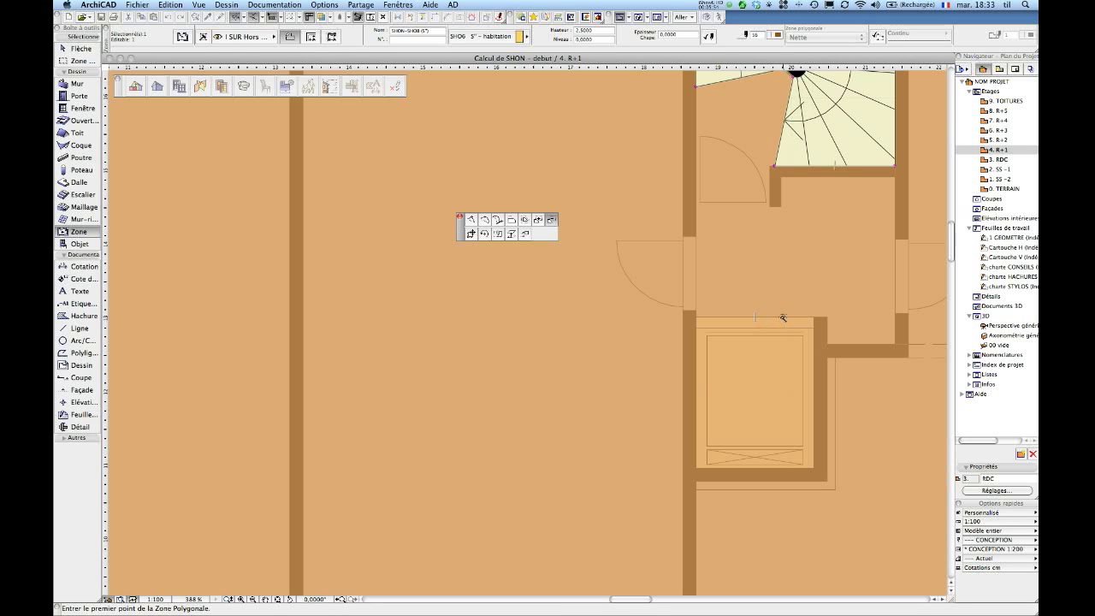
pyautogui.click(782, 319)
pyautogui.middleClick(777, 354)
pyautogui.middleClick(777, 354)
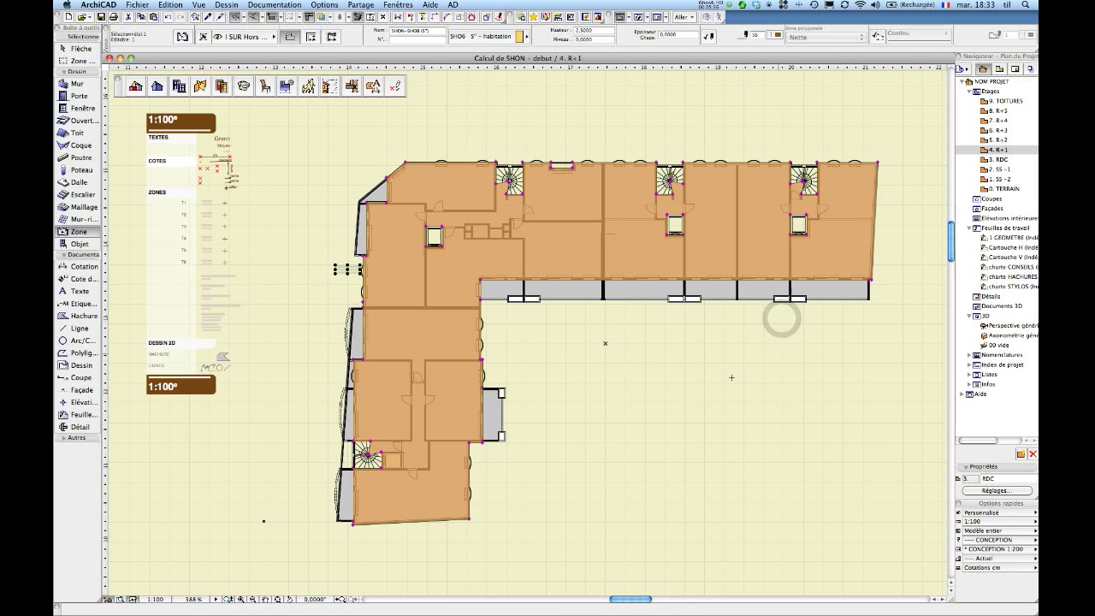
# Step: Subtract the lift shaft beside the staircase of the lower wing from the R+1 habitation zone
pyautogui.scroll(5, 369, 467)
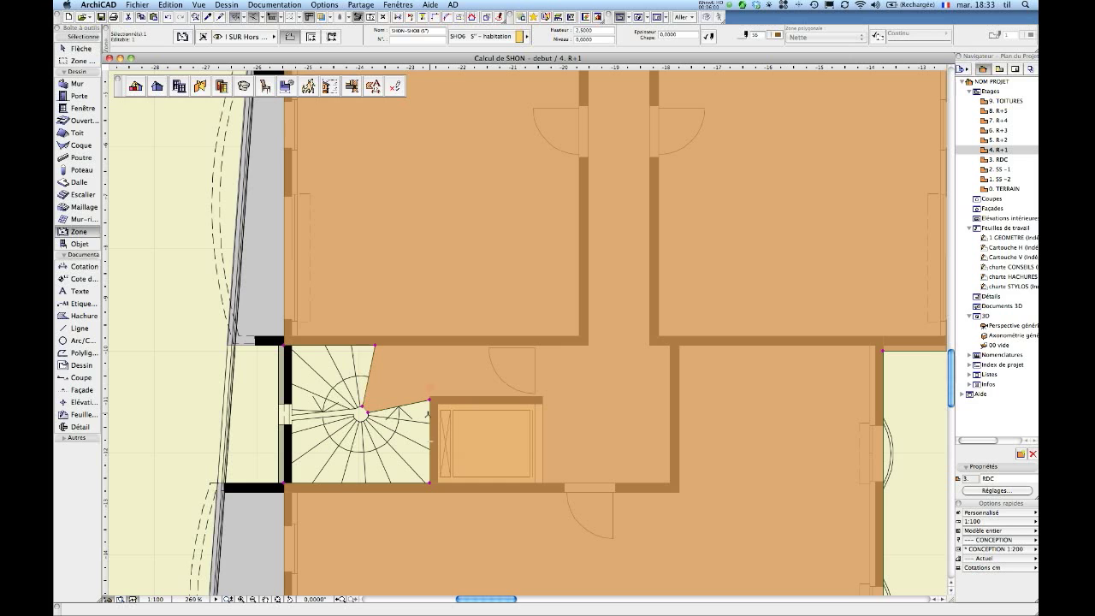
pyautogui.click(428, 417)
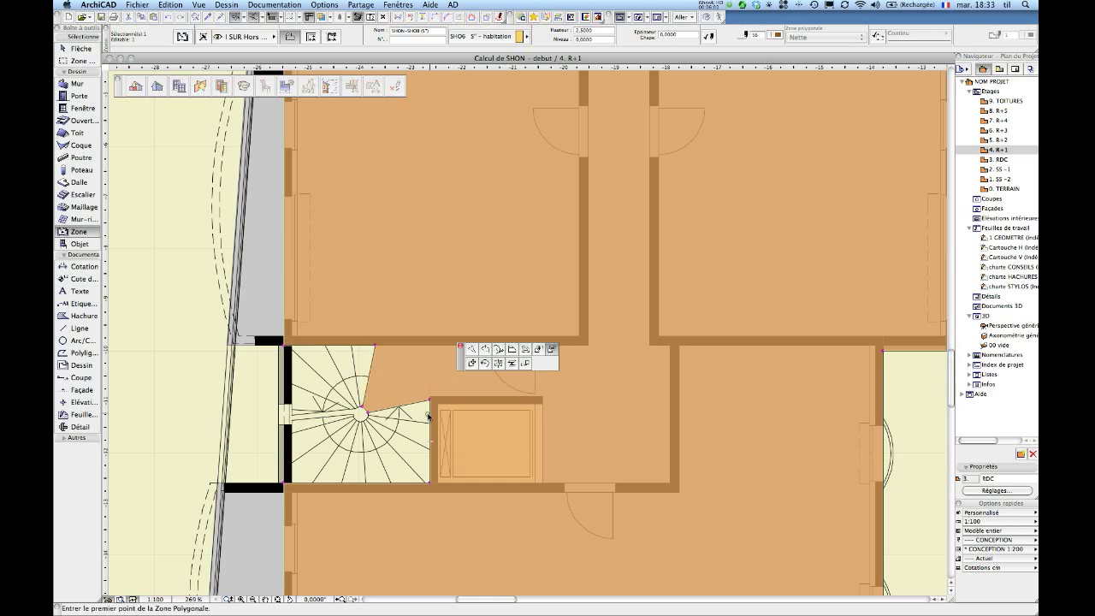
pyautogui.click(542, 419)
pyautogui.middleClick(541, 419)
pyautogui.middleClick(541, 419)
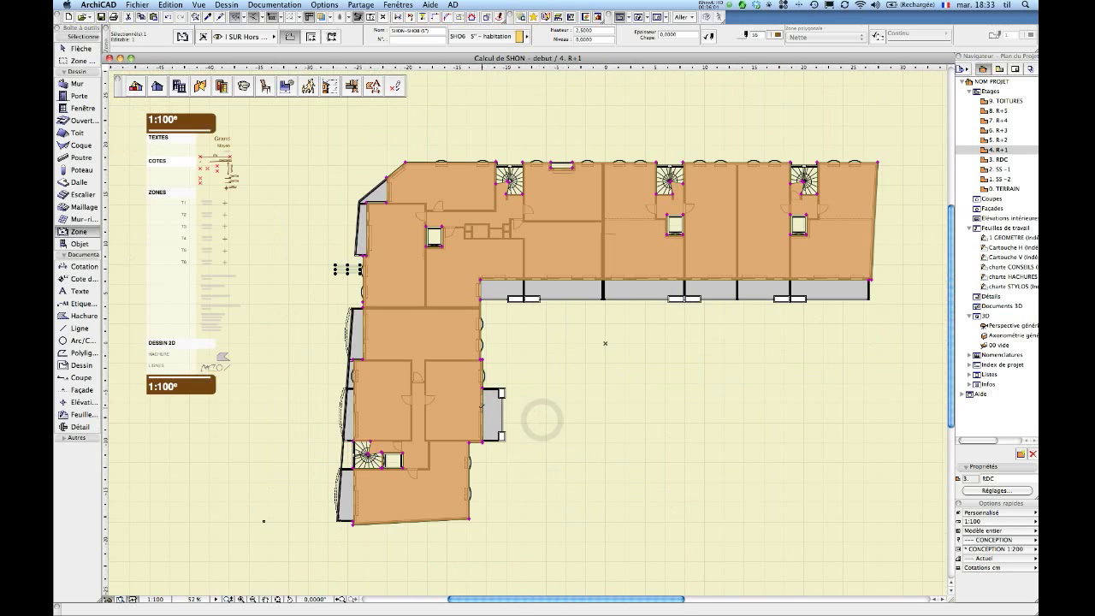
# Step: Pick up the "b - non closes" zone settings and place such a zone on the middle balcony of the left facade
pyautogui.scroll(3, 261, 312)
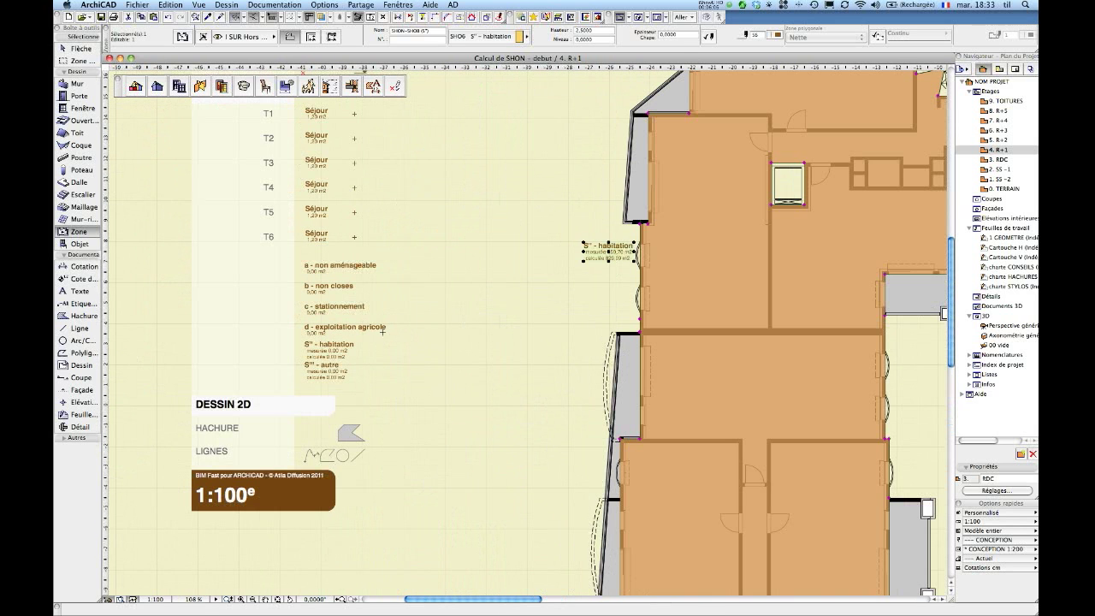
pyautogui.keyDown('alt'); pyautogui.click(333, 288); pyautogui.keyUp('alt')
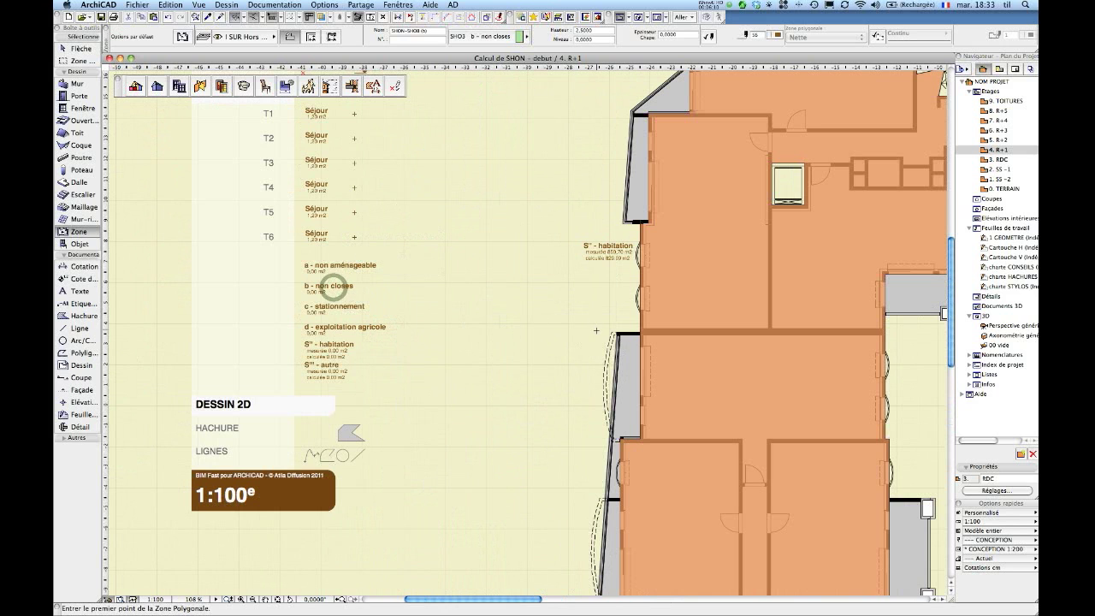
pyautogui.scroll(3, 596, 330)
pyautogui.click(664, 334)
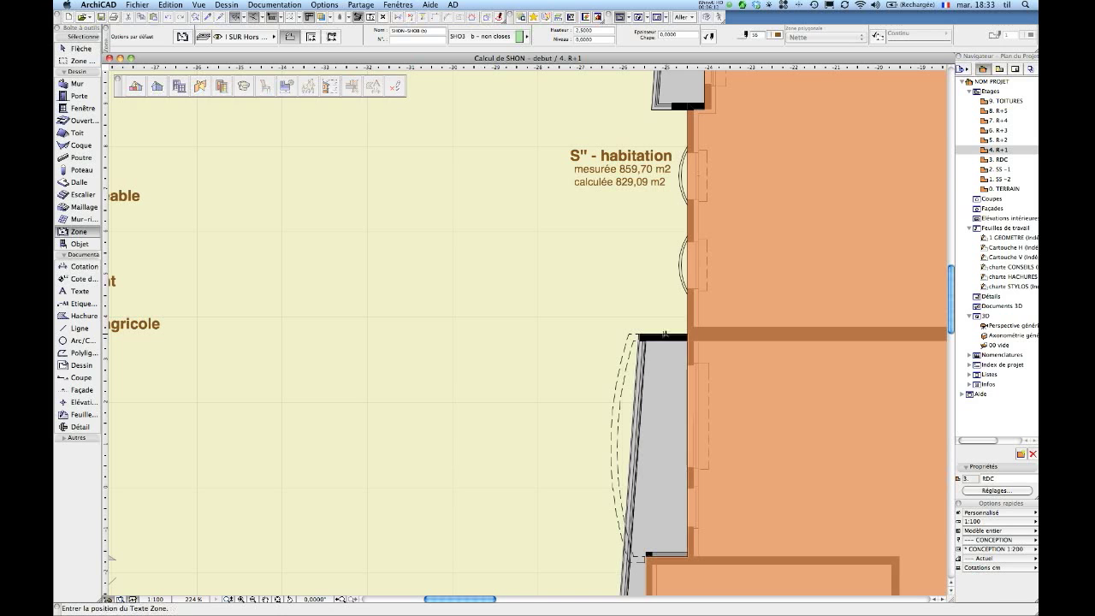
pyautogui.click(572, 318)
# Step: Place a "b - non closes" zone on the upper balcony of the left facade, labelled outside the building
pyautogui.scroll(5, 571, 318)
pyautogui.hscroll(2, 572, 318)
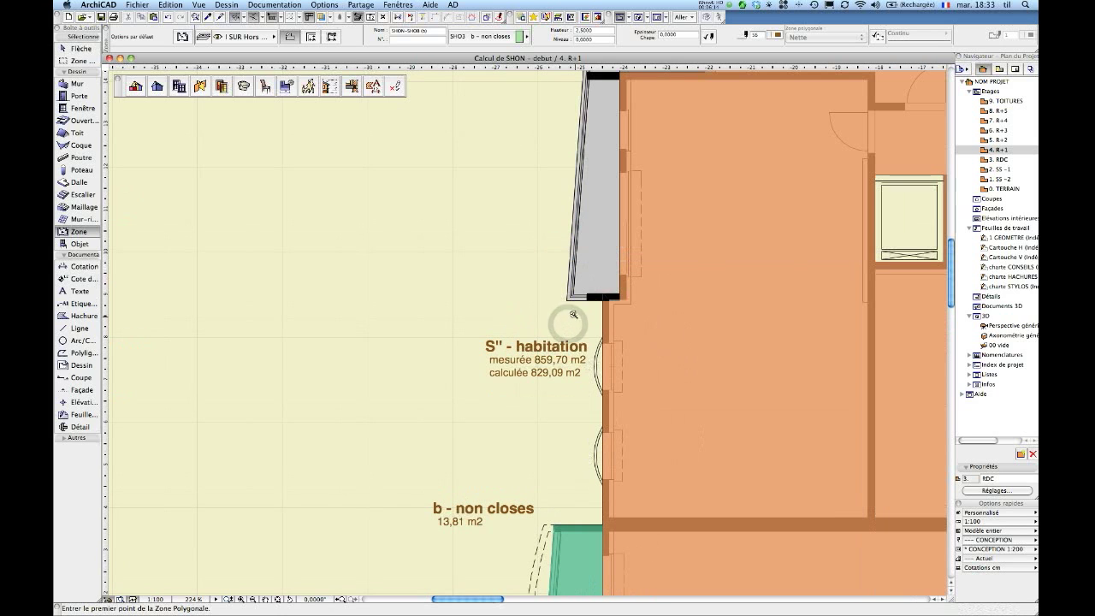
pyautogui.click(578, 300)
pyautogui.click(432, 291)
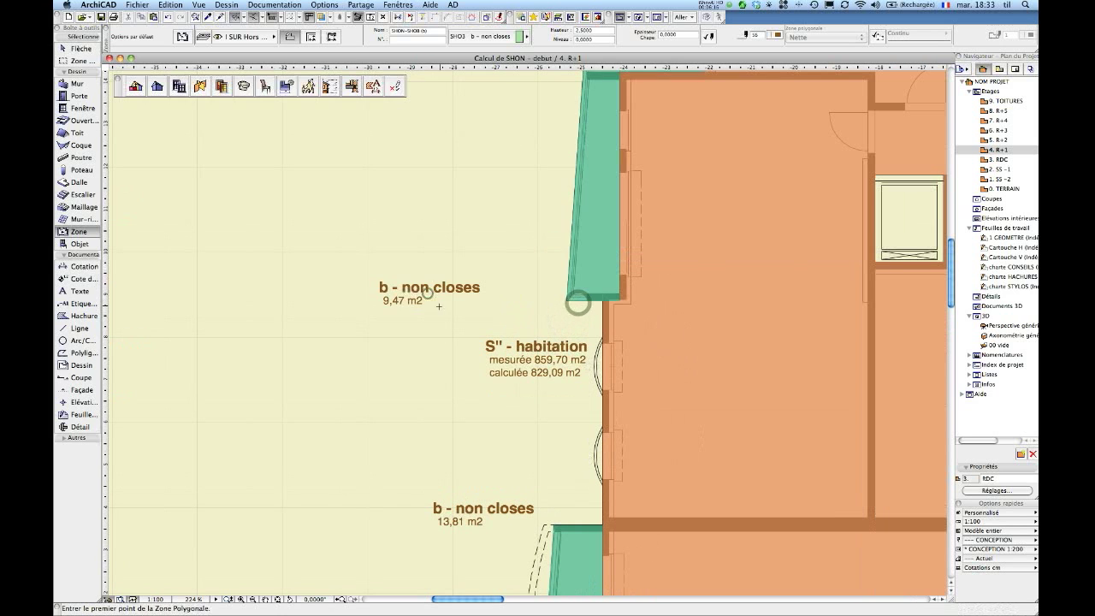
# Step: Place a "b - non closes" zone on the lowest balcony of the left facade, below the staircase
pyautogui.scroll(-6, 432, 290)
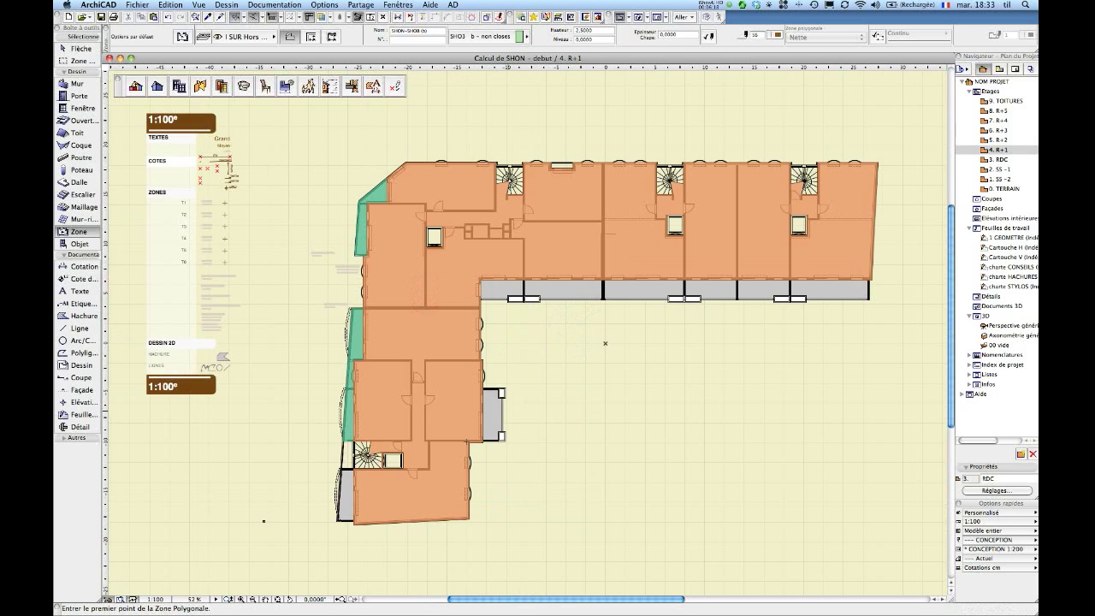
pyautogui.scroll(8, 329, 513)
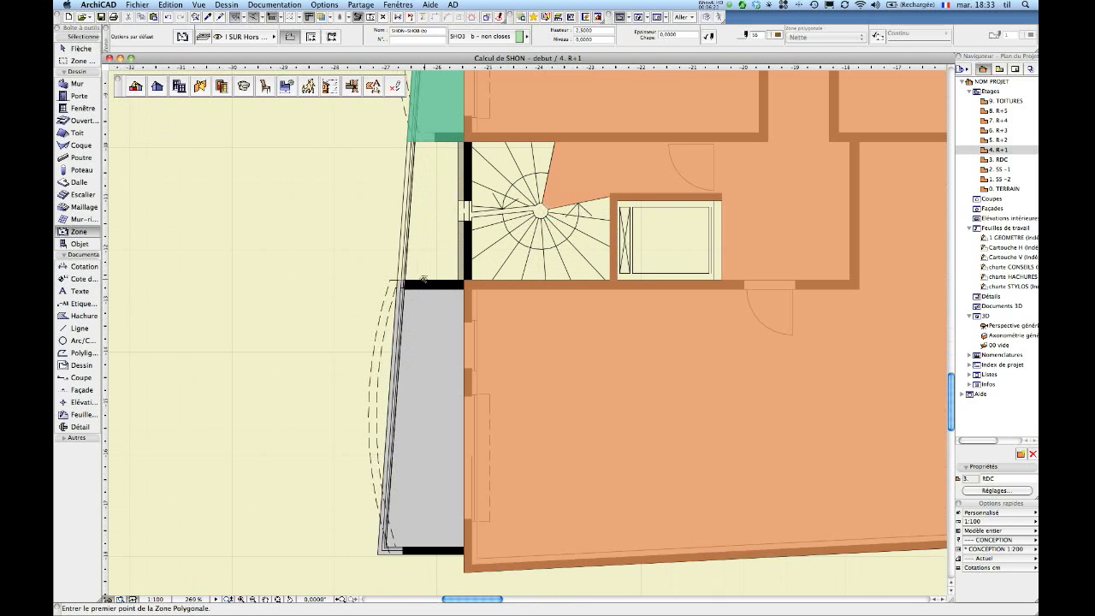
pyautogui.click(422, 279)
pyautogui.click(259, 258)
# Step: Place a "b - non closes" zone on the balcony on the lower wing's courtyard side, labelled below it
pyautogui.moveTo(626, 327); pyautogui.dragTo(243, 531, button='middle')
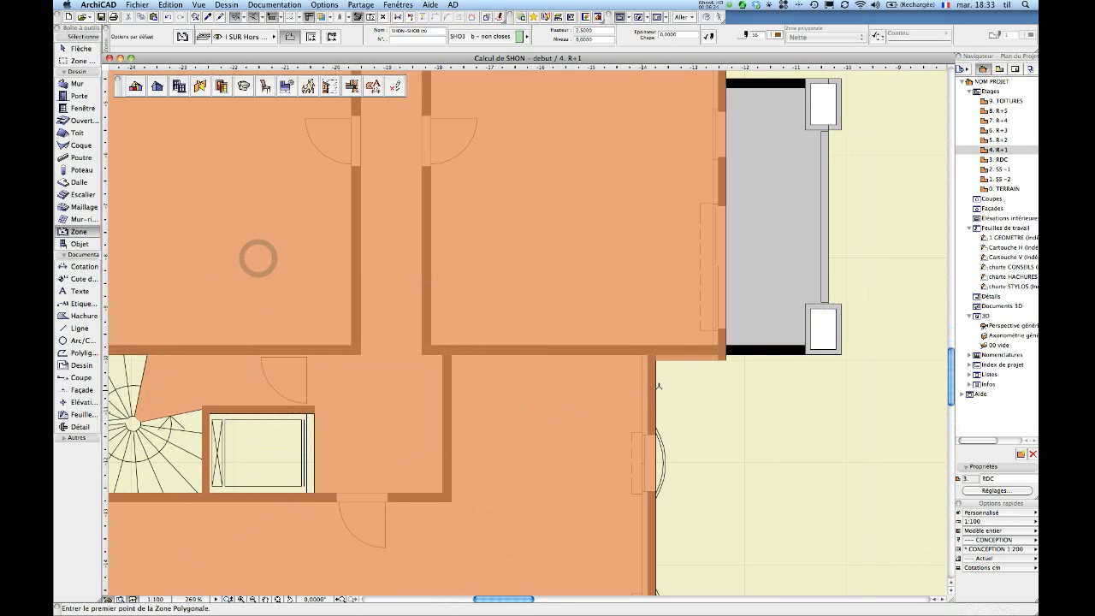
pyautogui.scroll(3, 784, 363)
pyautogui.click(780, 346)
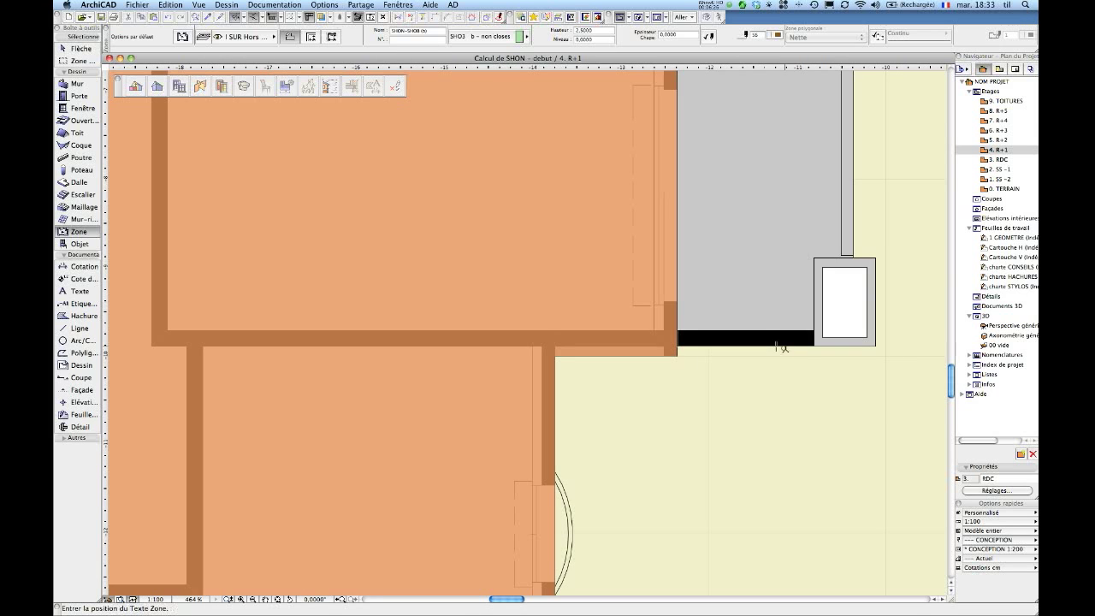
pyautogui.click(869, 404)
# Step: Place a "b - non closes" zone of about 80.89 m2 on the long balcony strip along the horizontal wing's courtyard side
pyautogui.moveTo(895, 173); pyautogui.dragTo(728, 351, button='middle')
pyautogui.scroll(-3, 727, 353)
pyautogui.moveTo(710, 408); pyautogui.dragTo(645, 551, button='middle')
pyautogui.moveTo(675, 202); pyautogui.dragTo(654, 439, button='middle')
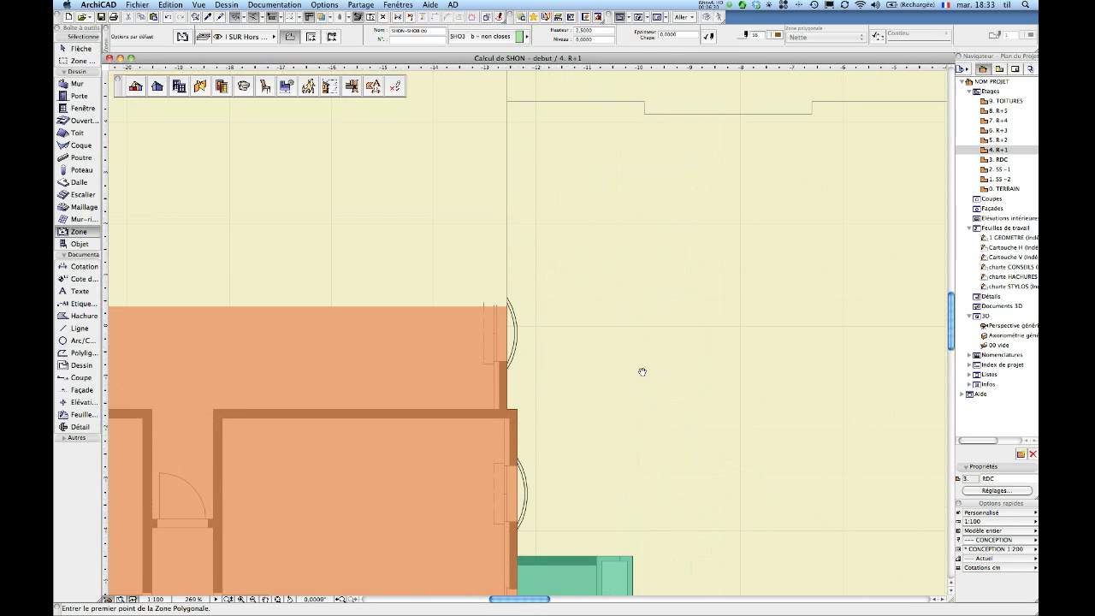
pyautogui.moveTo(644, 184); pyautogui.dragTo(635, 379, button='middle')
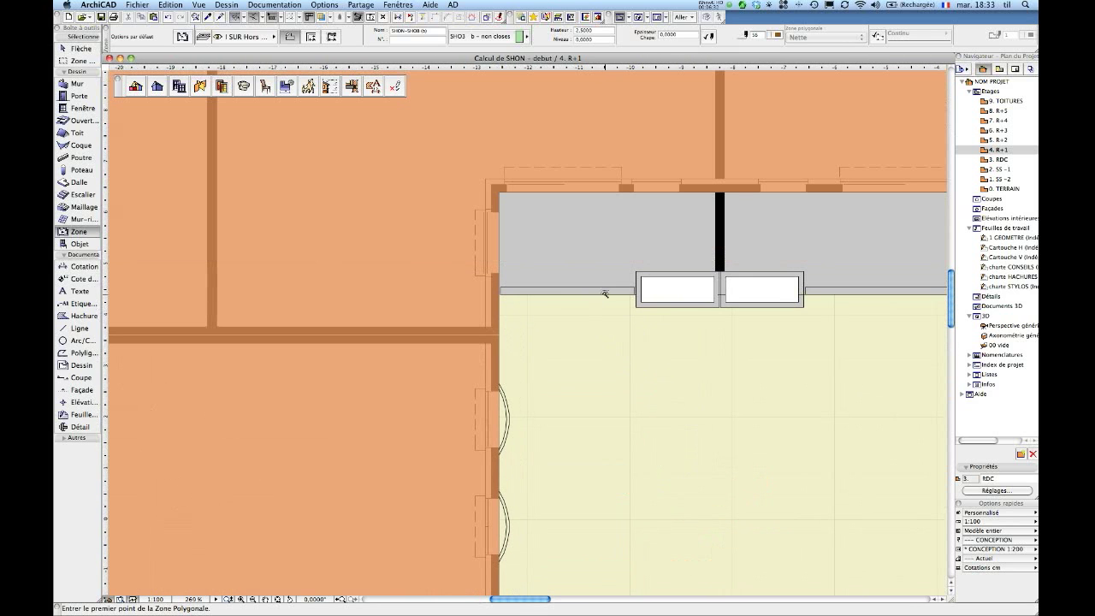
pyautogui.click(606, 295)
pyautogui.click(693, 377)
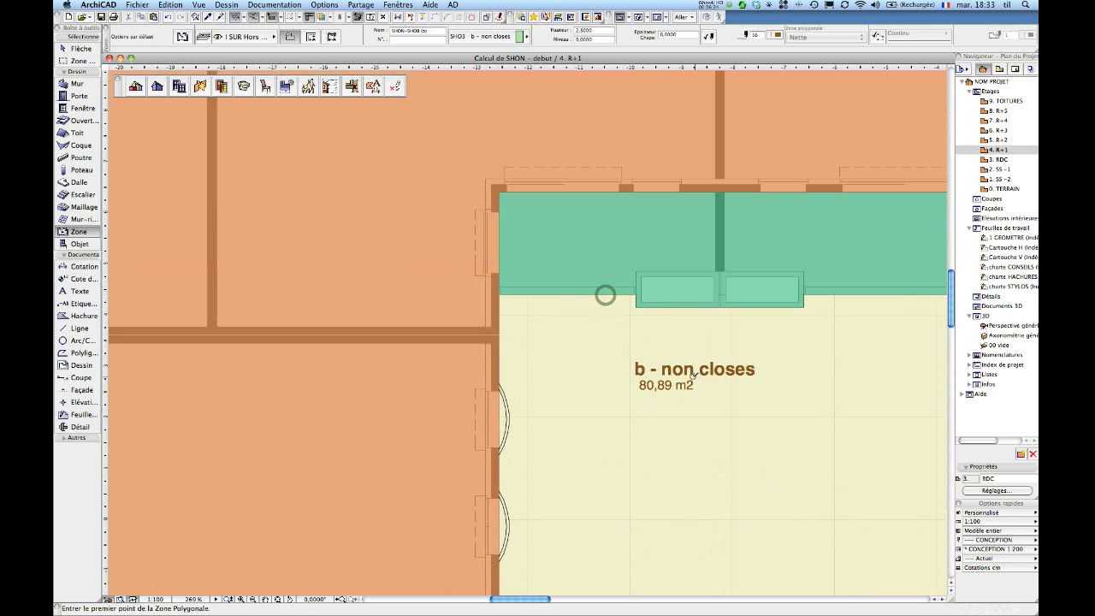
pyautogui.middleClick(621, 382)
pyautogui.middleClick(622, 383)
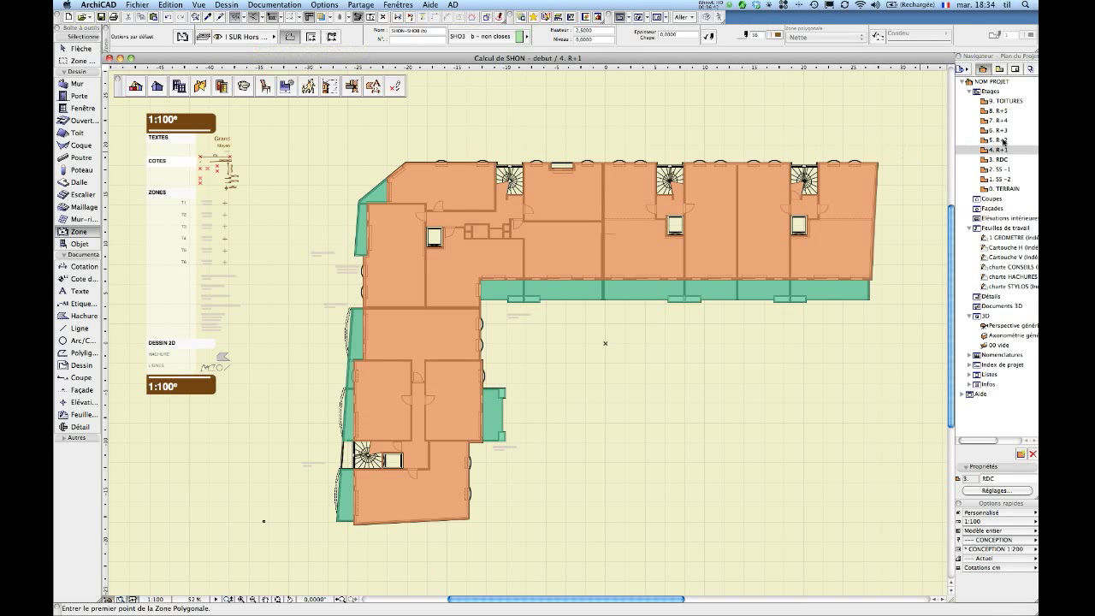
# Step: Open storey R+2 and place an "S'' - habitation" zone on the building's enclosed area, labelled outside the left facade
pyautogui.doubleClick(1001, 140)
pyautogui.scroll(5, 306, 320)
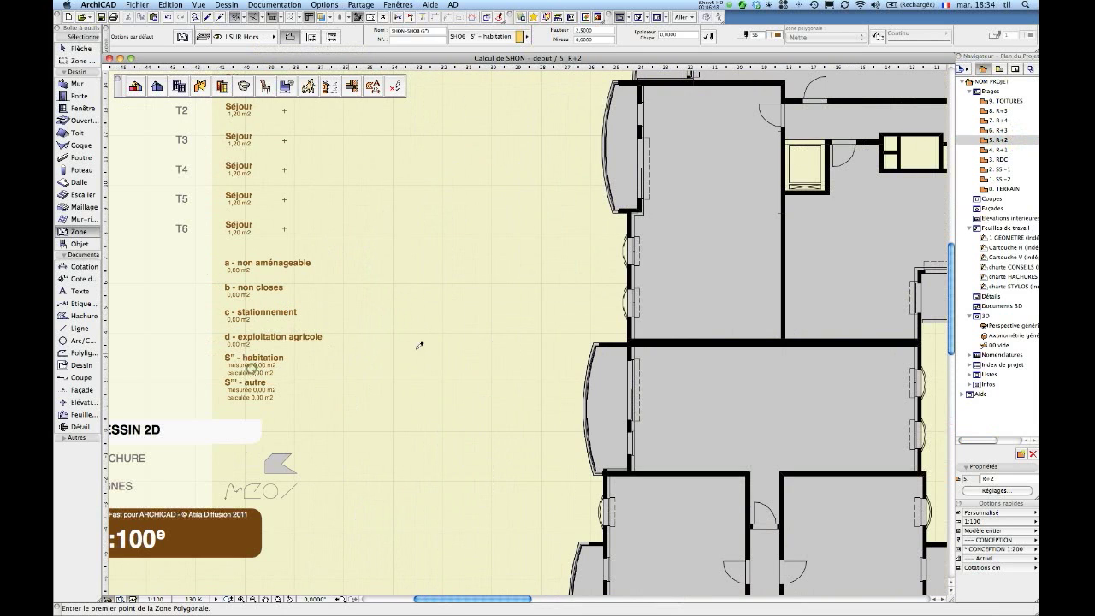
pyautogui.click(630, 248)
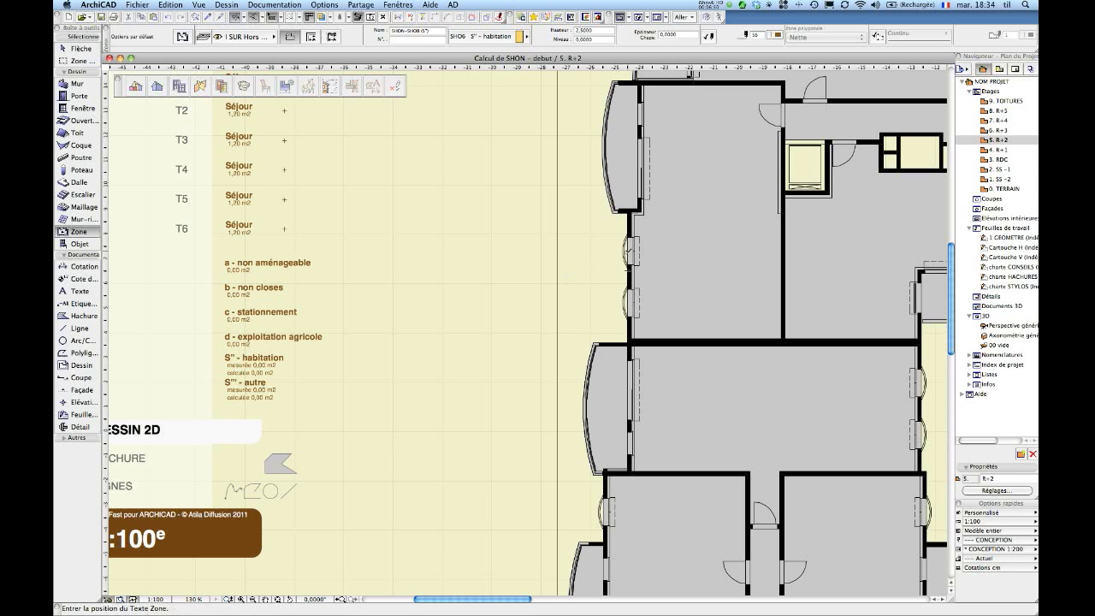
pyautogui.click(625, 252)
pyautogui.scroll(5, 632, 291)
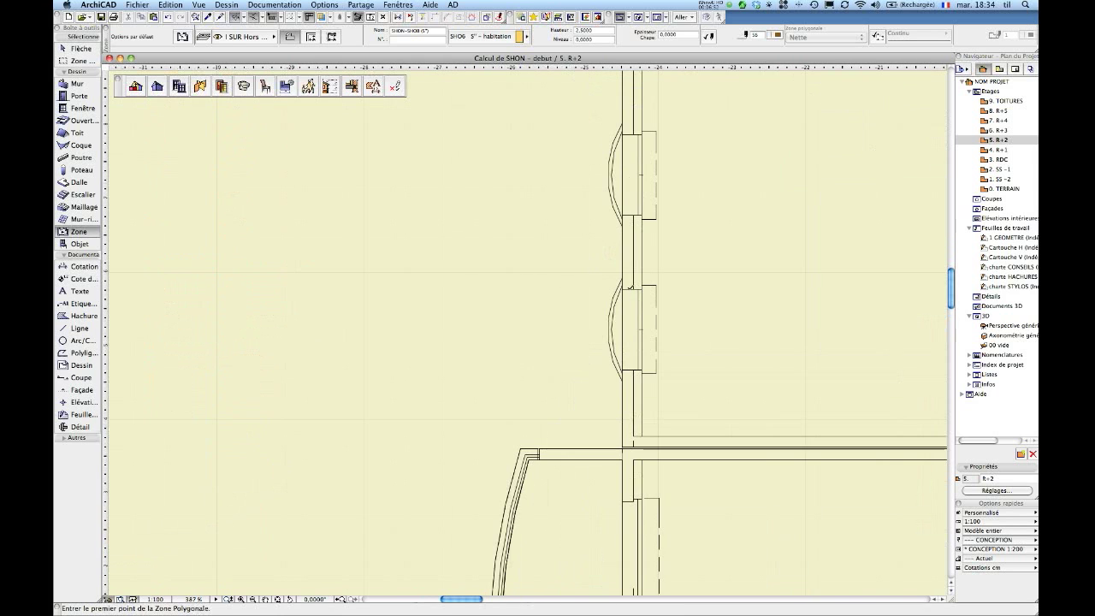
pyautogui.click(549, 207)
pyautogui.scroll(-8, 547, 208)
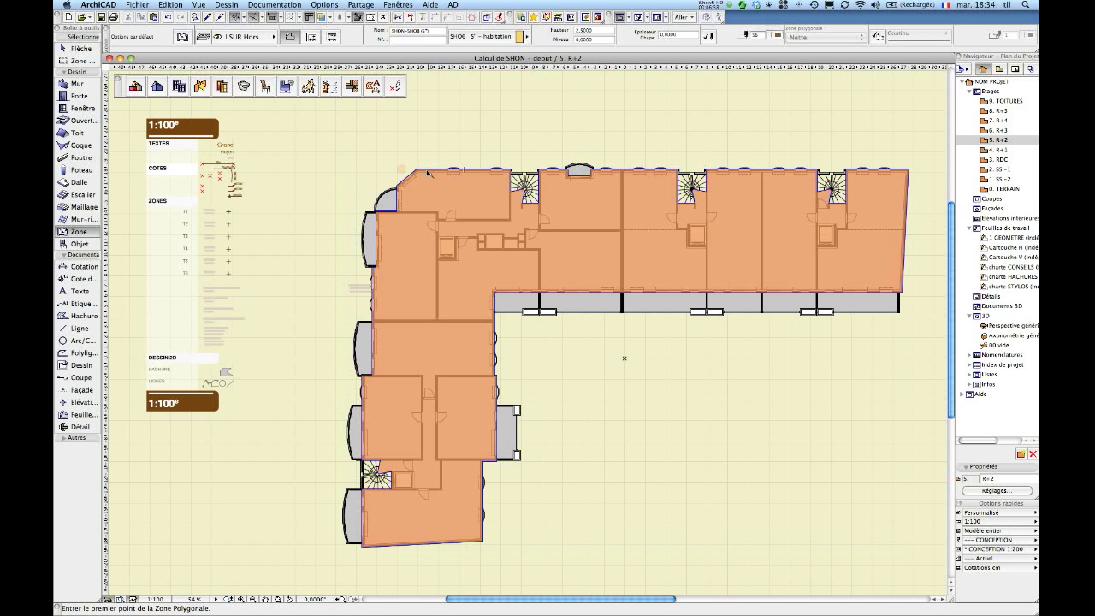
# Step: Subtract the left lift shaft and the neighbouring block of service ducts from the R+2 habitation zone
pyautogui.click(427, 171)
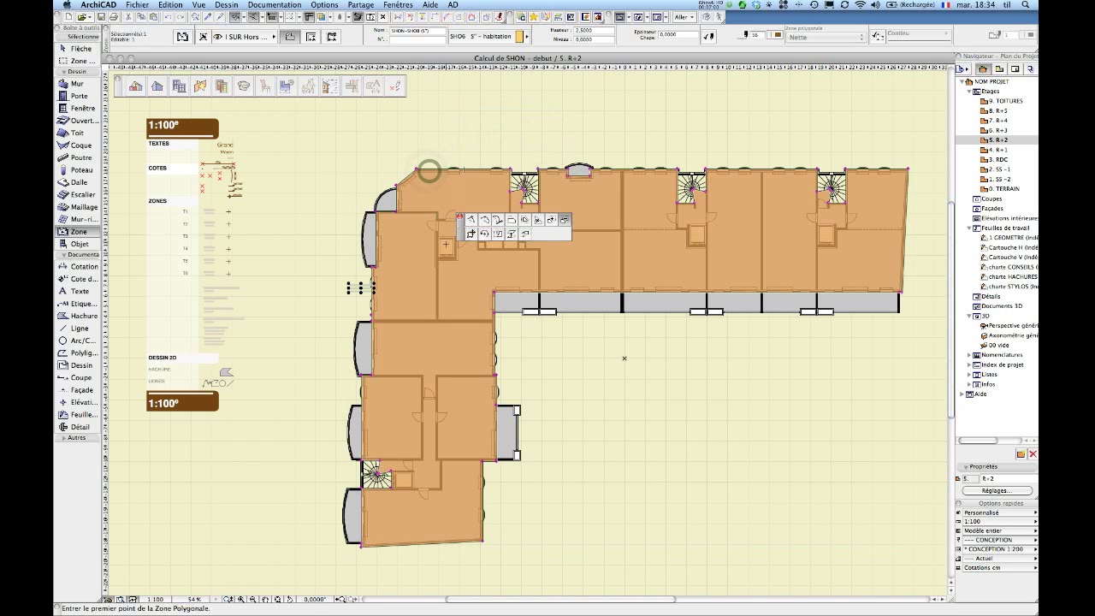
pyautogui.scroll(5, 428, 172)
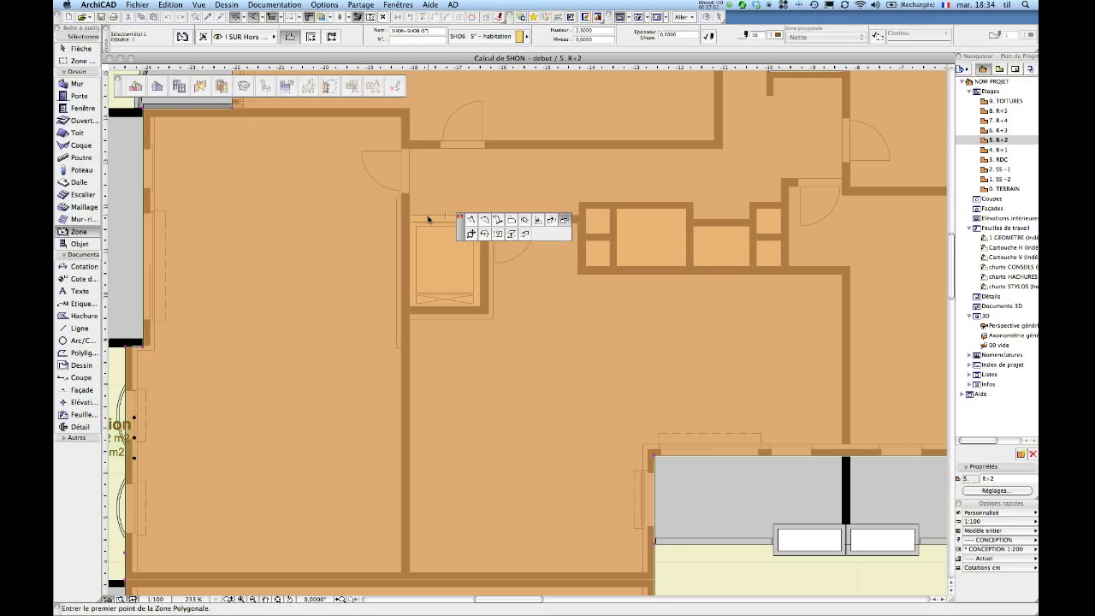
pyautogui.click(428, 218)
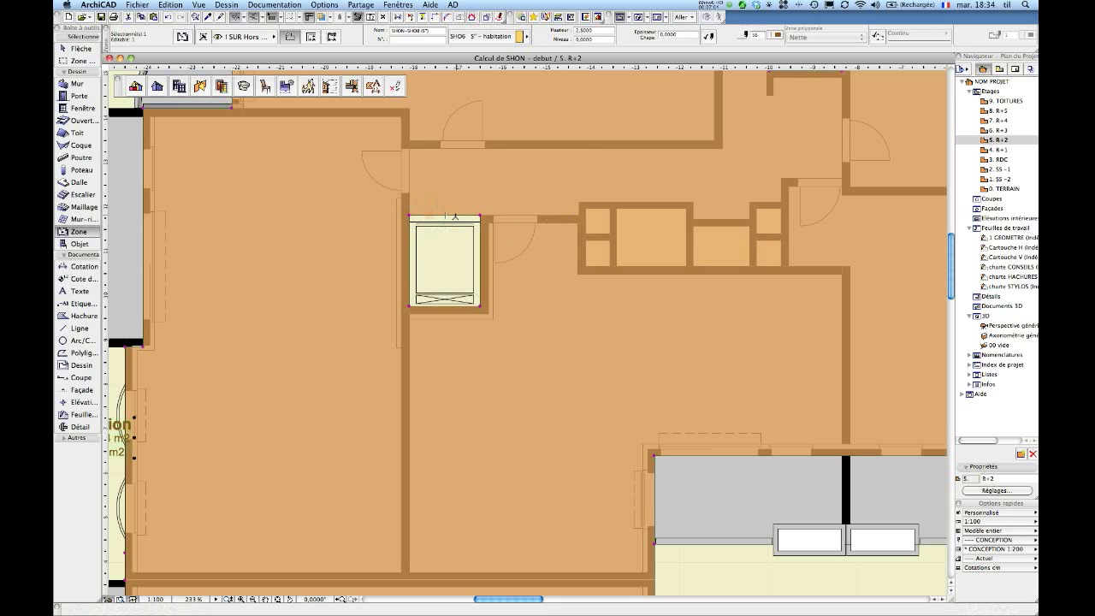
pyautogui.click(457, 215)
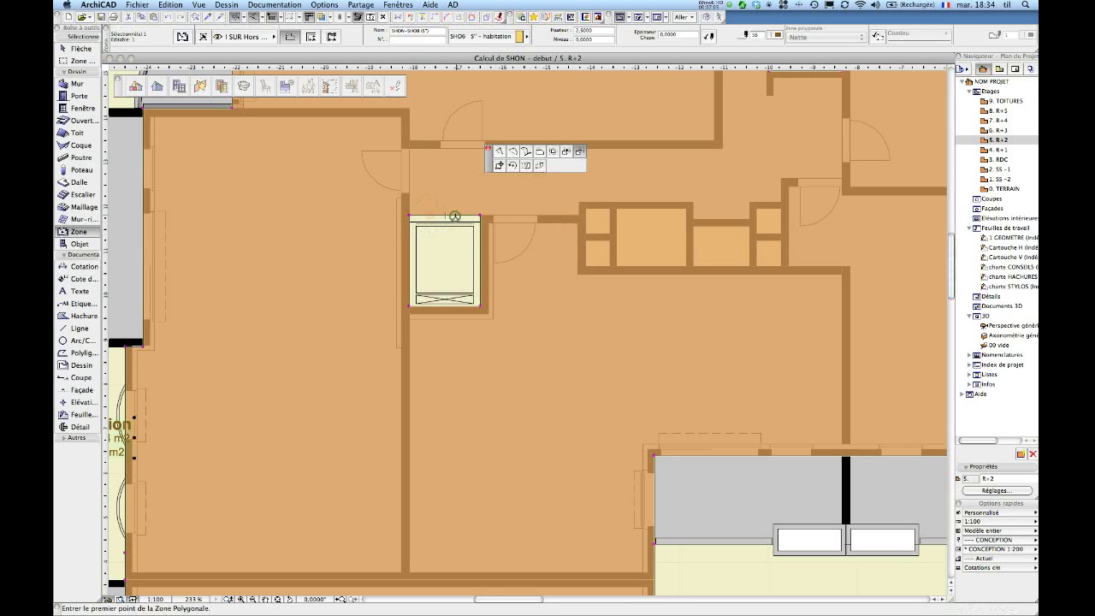
pyautogui.click(589, 274)
# Step: Subtract the two lift shafts beside the horizontal wing's middle and right staircases from the R+2 habitation zone
pyautogui.scroll(-5, 604, 306)
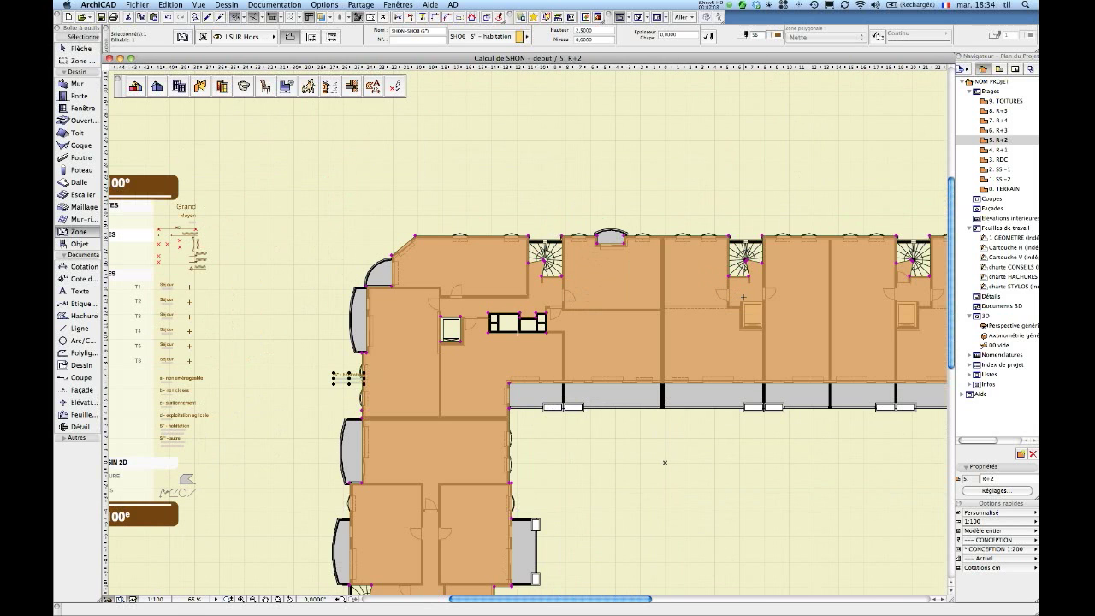
pyautogui.click(733, 248)
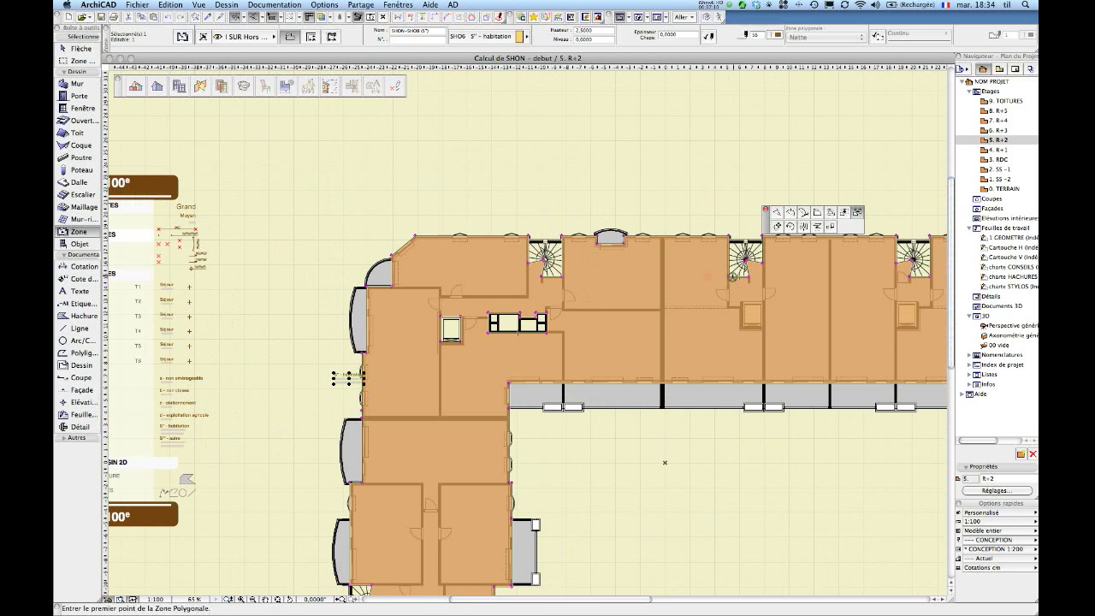
pyautogui.scroll(4, 732, 278)
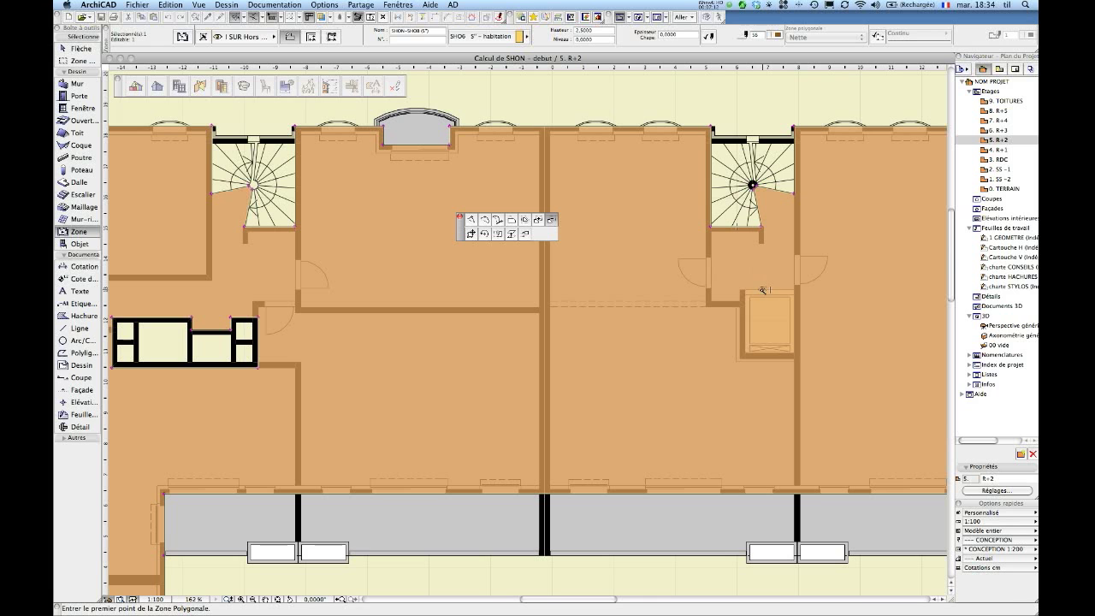
pyautogui.click(758, 291)
pyautogui.moveTo(844, 302); pyautogui.dragTo(368, 346, button='middle')
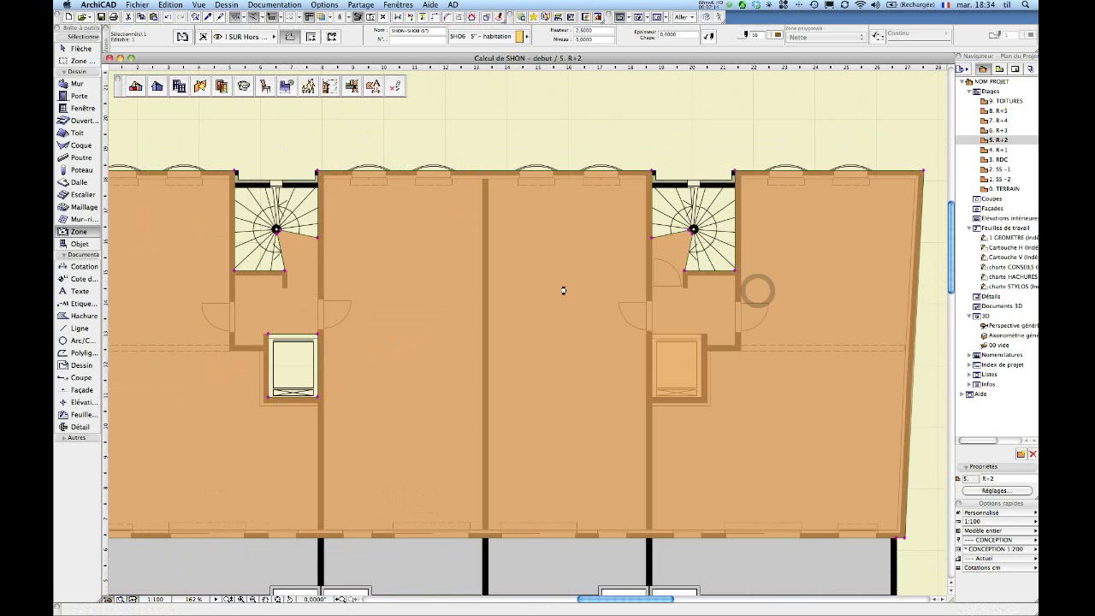
pyautogui.click(707, 272)
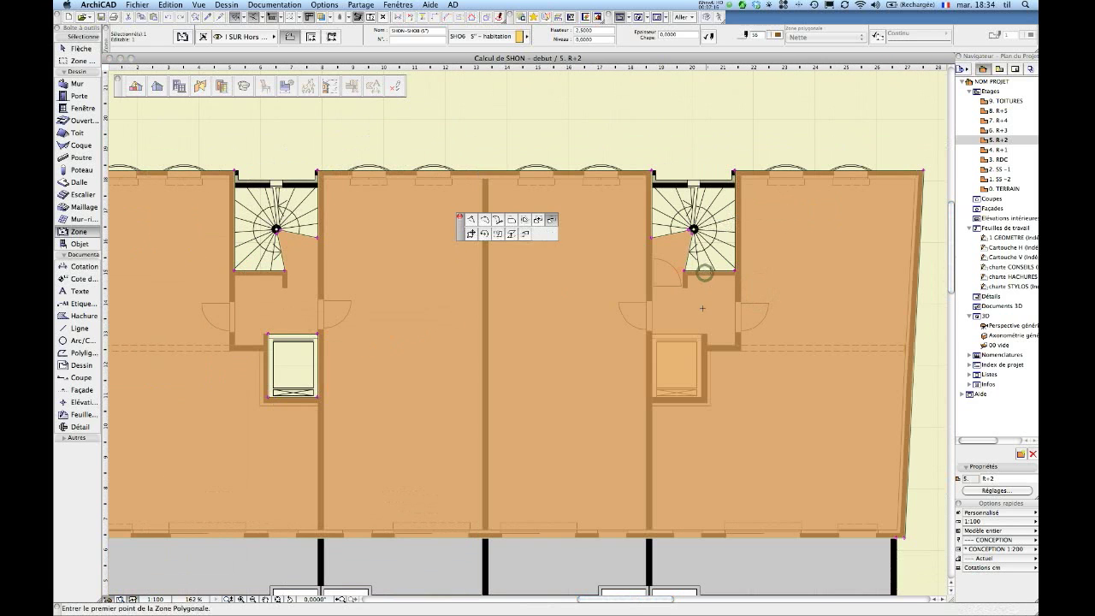
pyautogui.click(685, 334)
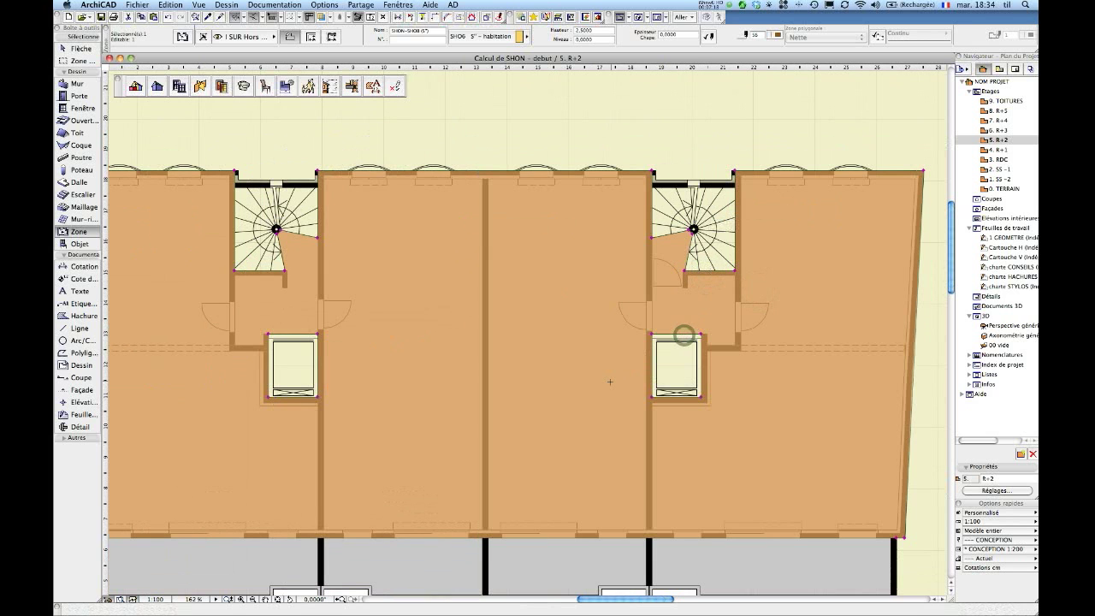
# Step: Subtract the lift shaft beside the lower wing's spiral staircase from the R+2 habitation zone
pyautogui.scroll(-5, 610, 381)
pyautogui.scroll(3, 465, 416)
pyautogui.moveTo(444, 513); pyautogui.dragTo(435, 473, button='middle')
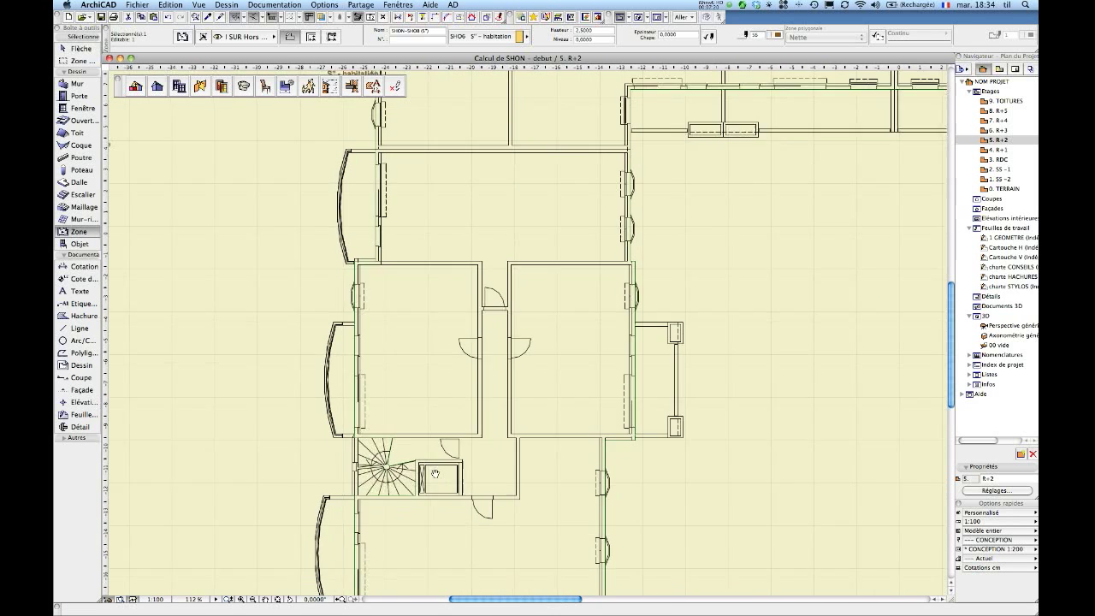
pyautogui.scroll(5, 435, 474)
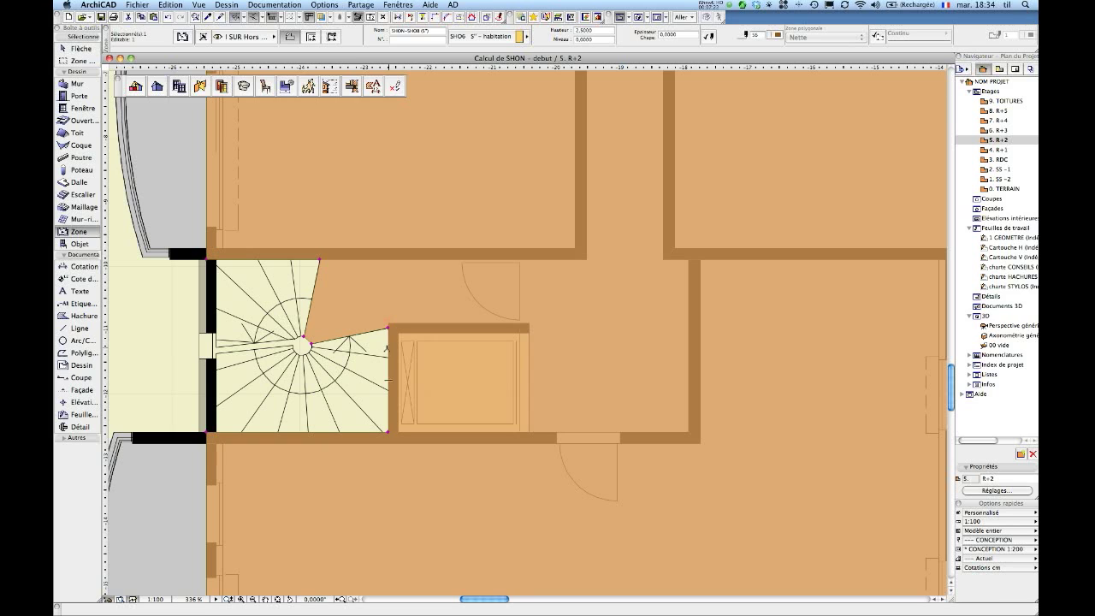
pyautogui.click(389, 346)
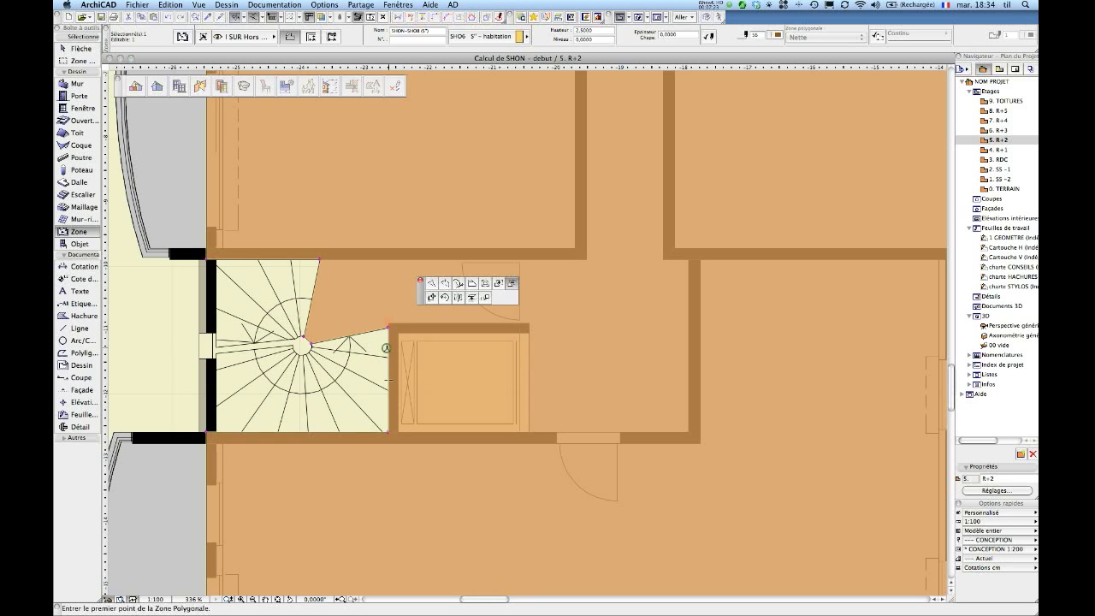
pyautogui.click(528, 370)
pyautogui.middleClick(502, 371)
pyautogui.middleClick(503, 371)
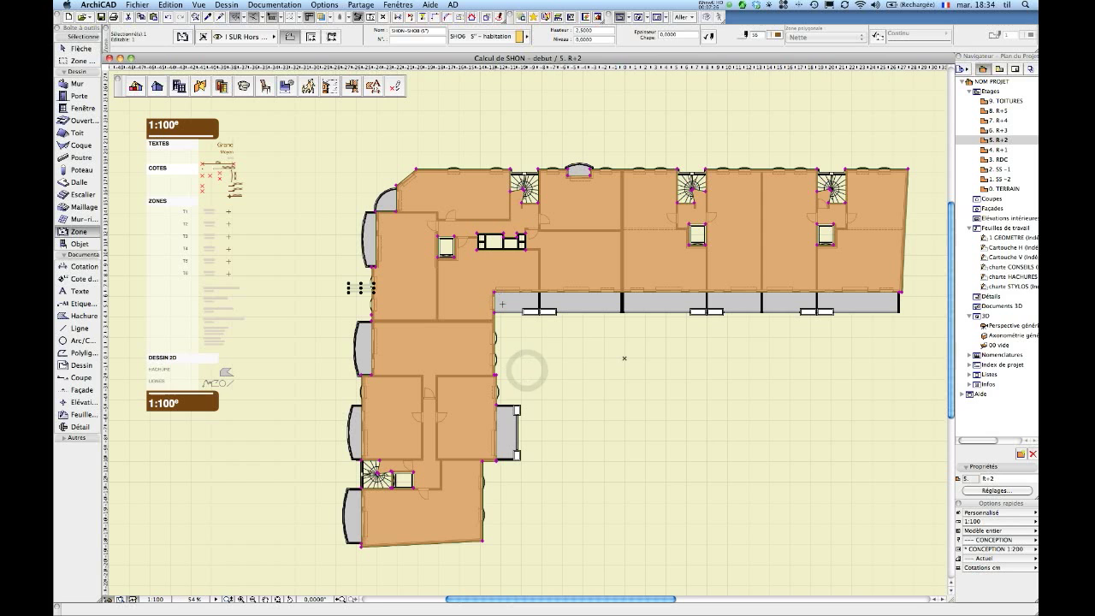
# Step: Pick up the "b - non closes" zone settings and place zones on the two upper balcony areas of R+2's left facade
pyautogui.scroll(5, 330, 270)
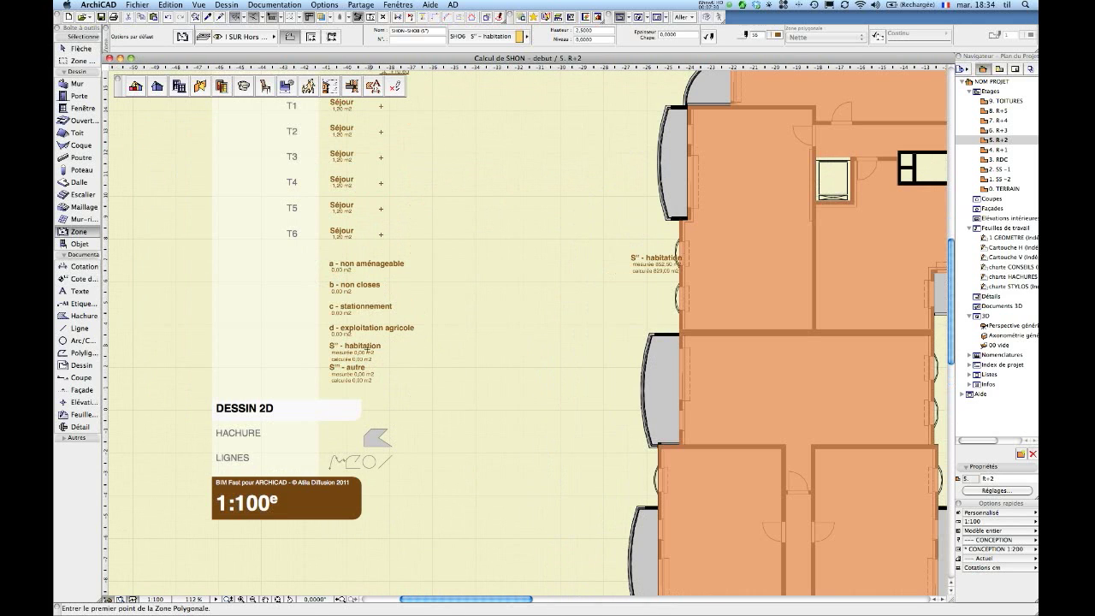
pyautogui.keyDown('alt'); pyautogui.click(354, 288); pyautogui.keyUp('alt')
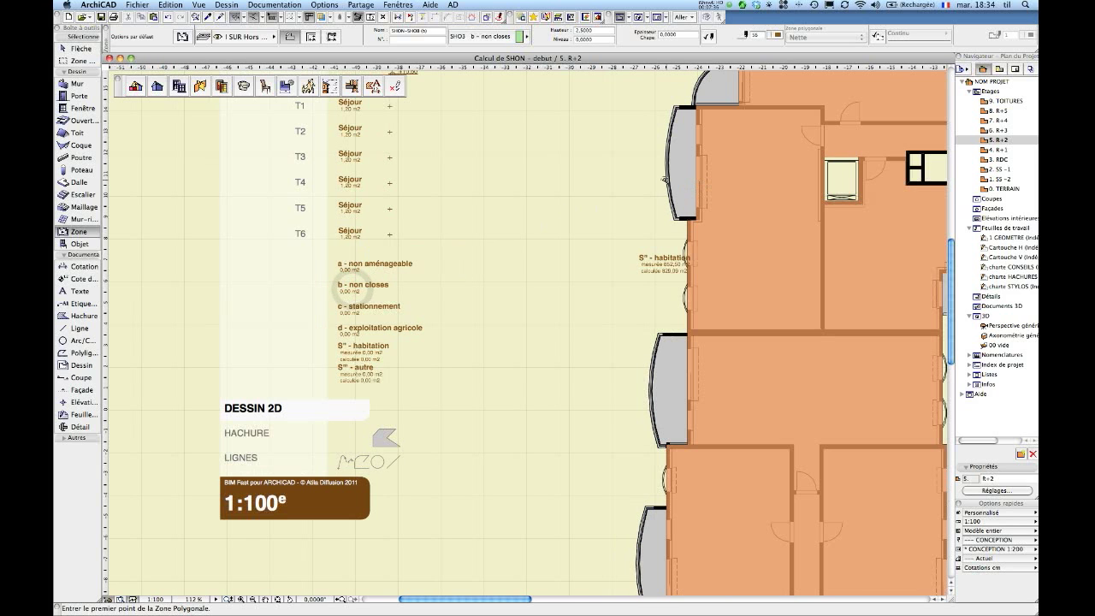
pyautogui.click(664, 181)
pyautogui.click(636, 183)
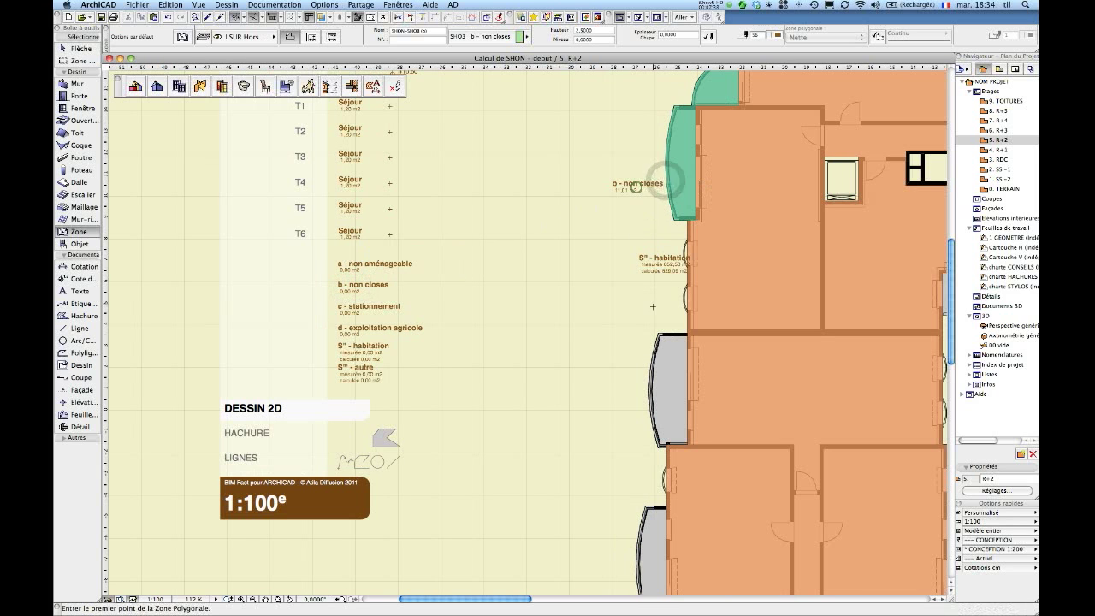
pyautogui.click(669, 332)
pyautogui.click(608, 328)
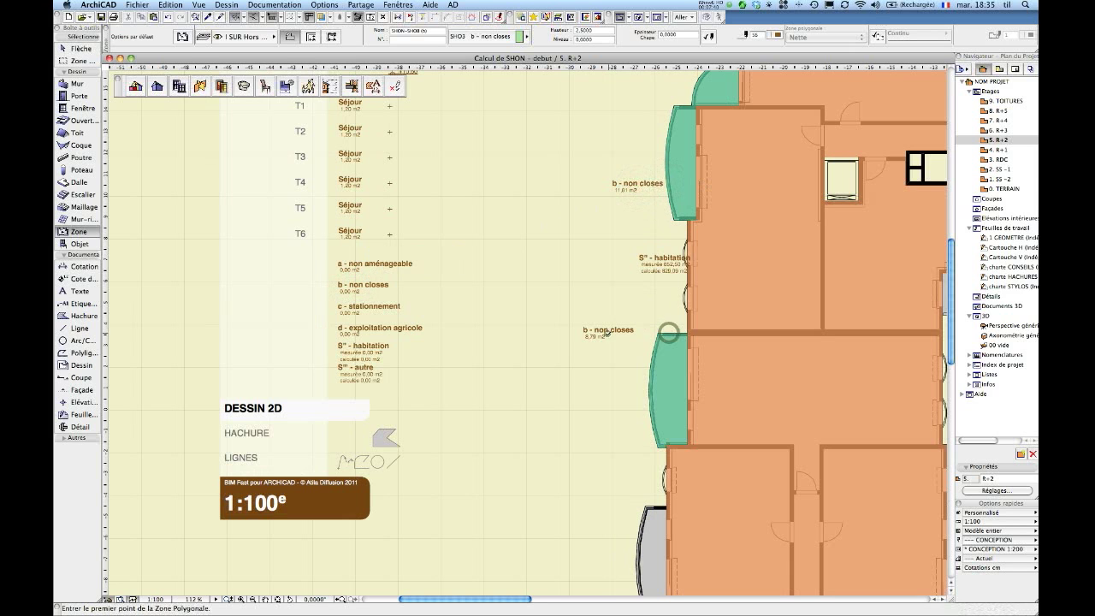
# Step: Place "b - non closes" zones on the two lower balconies of R+2's left facade, labelled outside the building
pyautogui.scroll(-5, 604, 329)
pyautogui.click(605, 334)
pyautogui.click(620, 315)
pyautogui.click(565, 320)
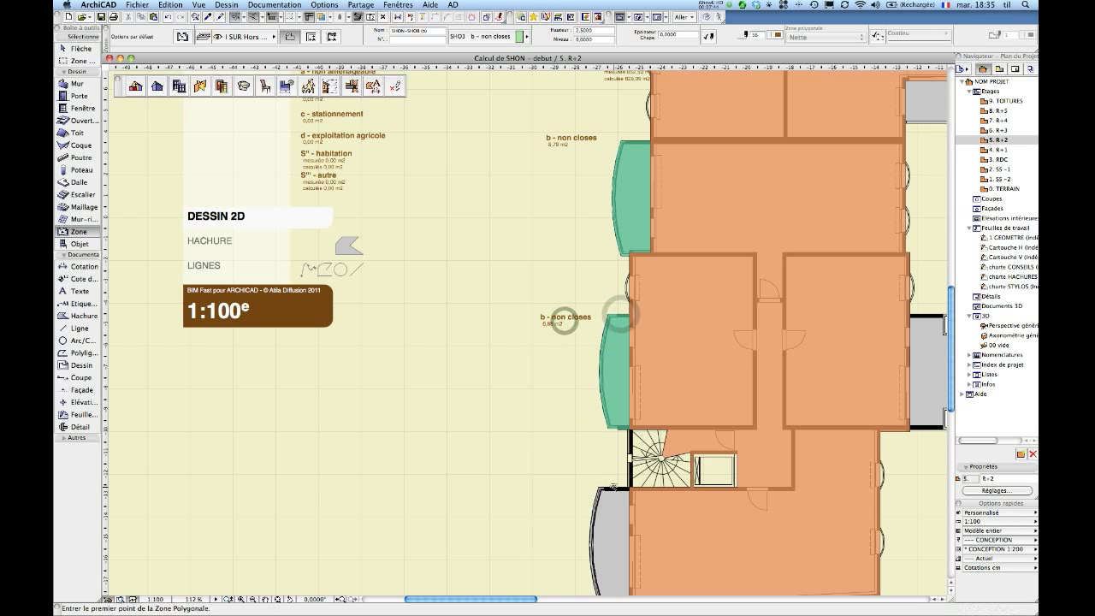
pyautogui.click(612, 487)
pyautogui.click(548, 483)
# Step: Place "b - non closes" zones on R+2's lower-wing courtyard balcony and on the long balcony strip of the horizontal wing
pyautogui.hscroll(5, 560, 402)
pyautogui.hscroll(3, 559, 403)
pyautogui.click(606, 327)
pyautogui.click(708, 321)
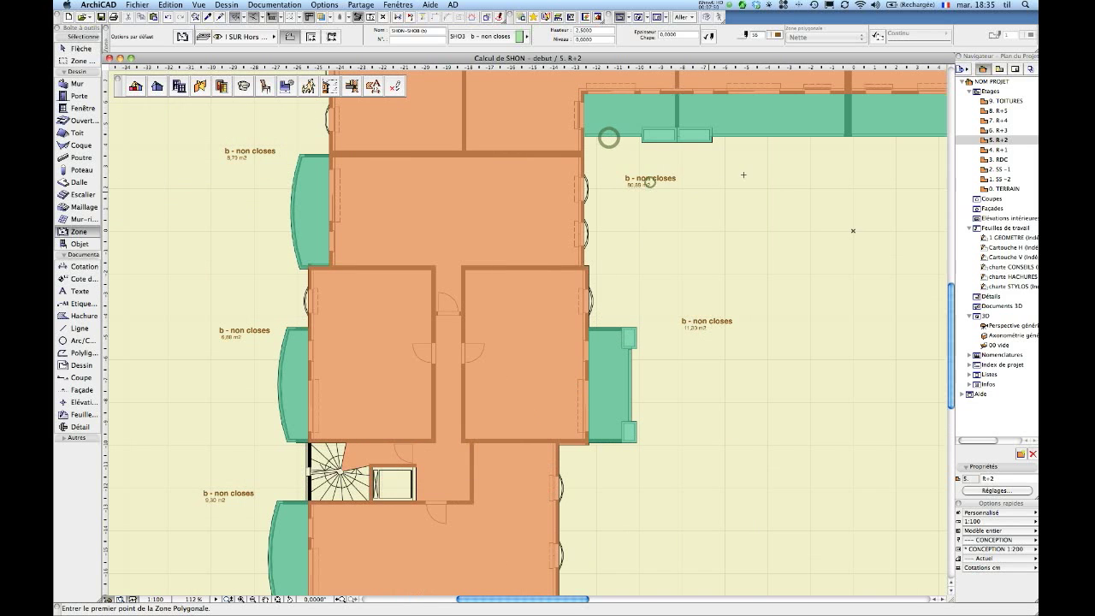
# Step: Place a "b - non closes" zone of about 2.62 m2 on R+2's small curved balcony on the upper facade, labelled above it
pyautogui.scroll(8, 652, 179)
pyautogui.hscroll(4, 652, 179)
pyautogui.scroll(4, 598, 202)
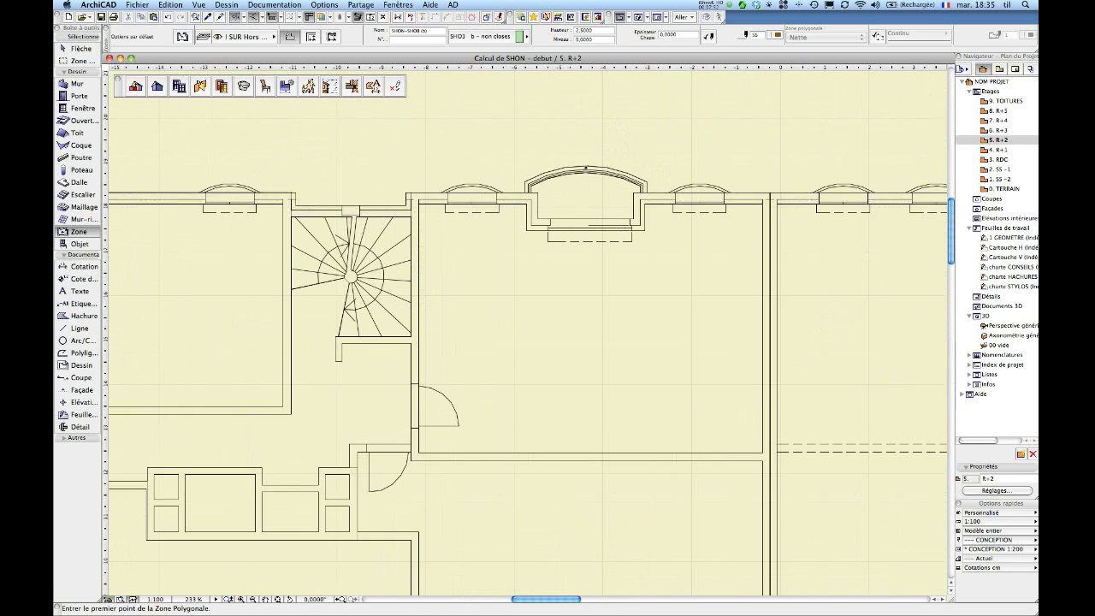
pyautogui.click(583, 137)
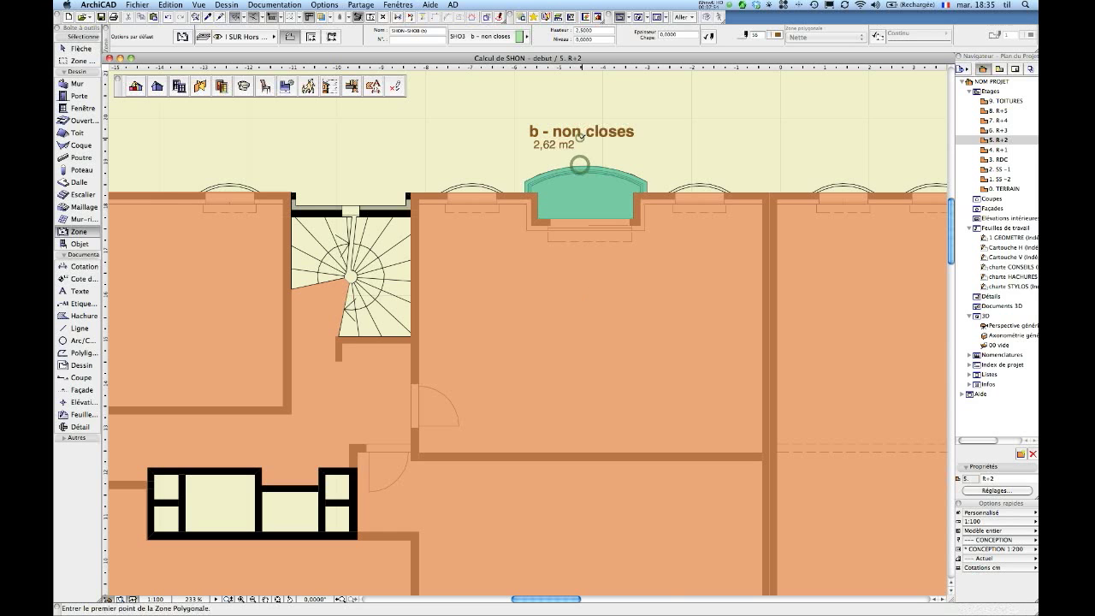
pyautogui.scroll(-5, 581, 147)
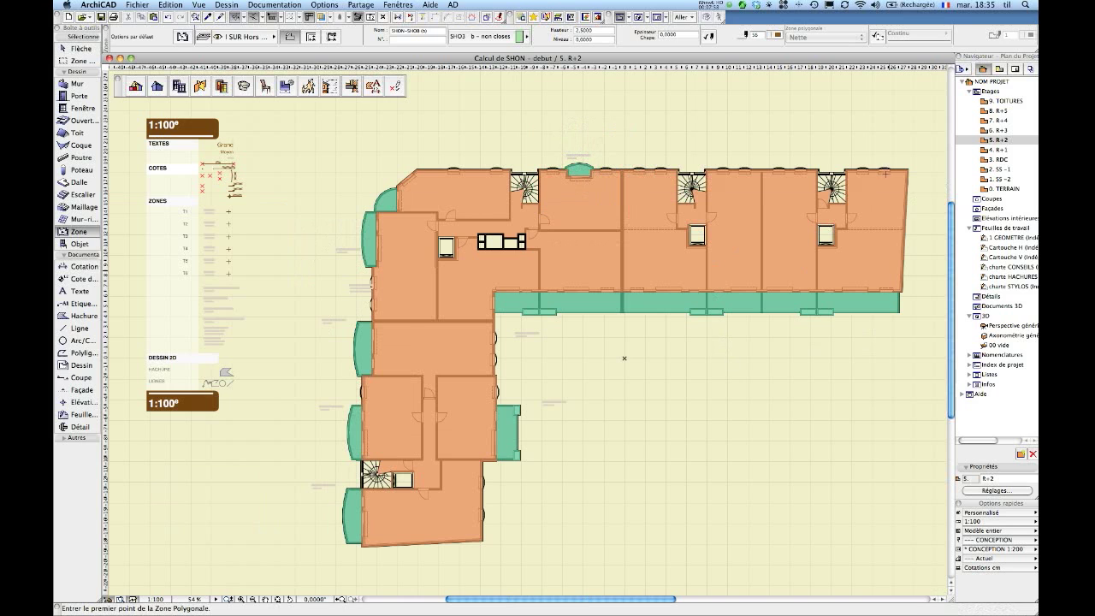
# Step: Check the R+2 areas in the "Q1 SHOB - SHON par niveaux" layout table, then return to storey R+2
pyautogui.click(1012, 72)
pyautogui.click(1014, 71)
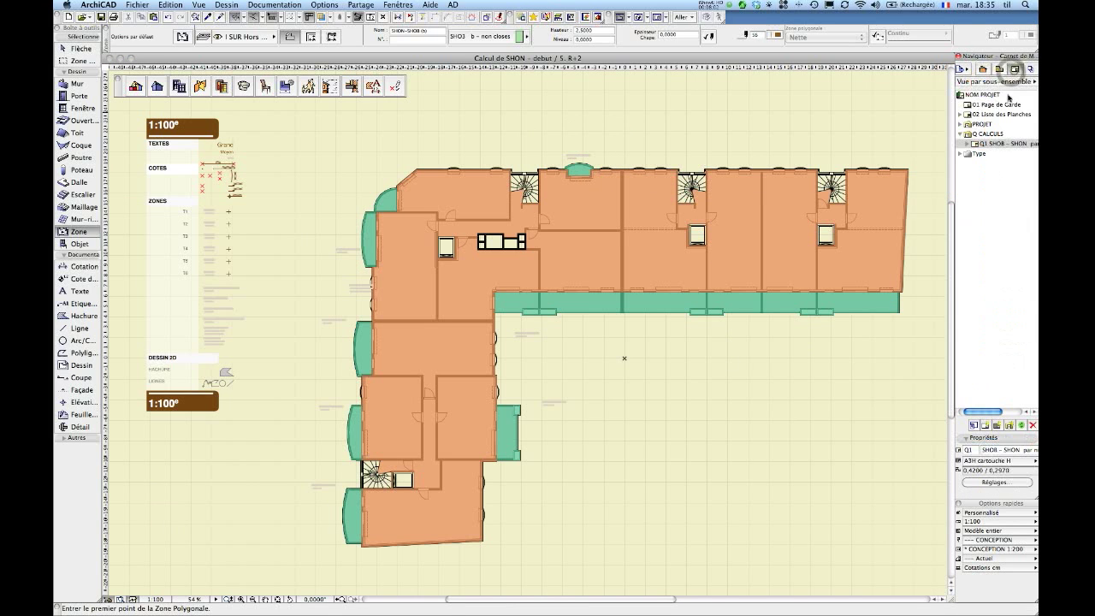
pyautogui.doubleClick(987, 144)
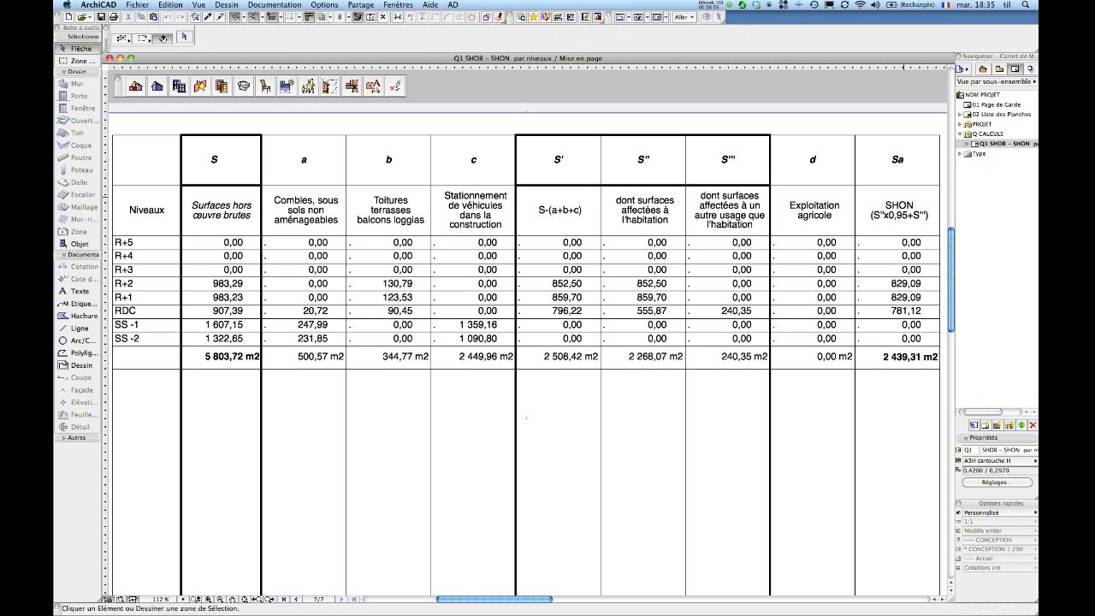
pyautogui.click(983, 70)
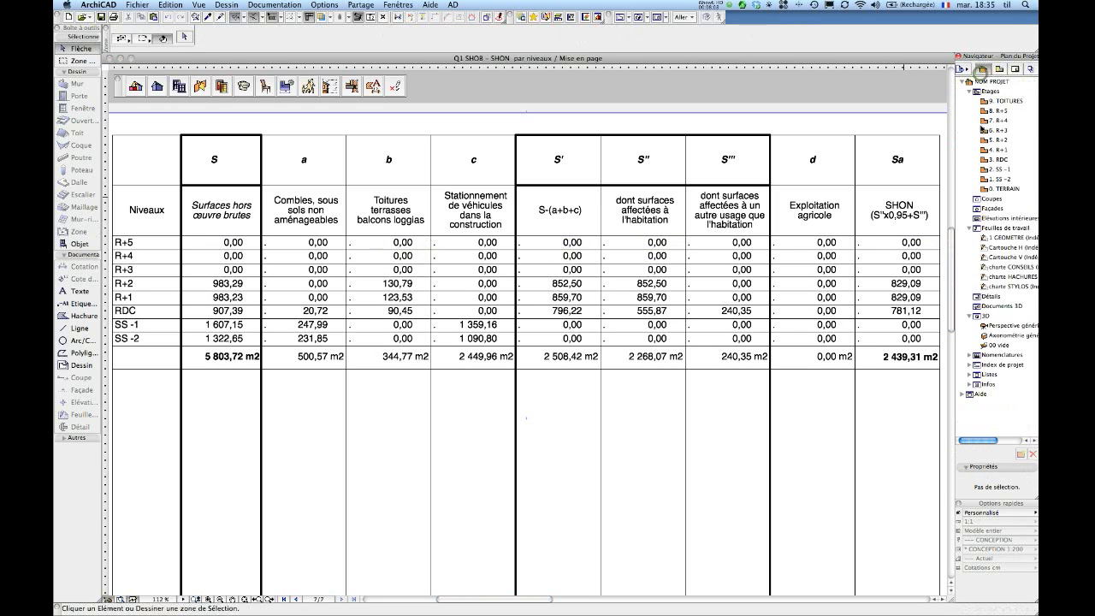
pyautogui.doubleClick(985, 139)
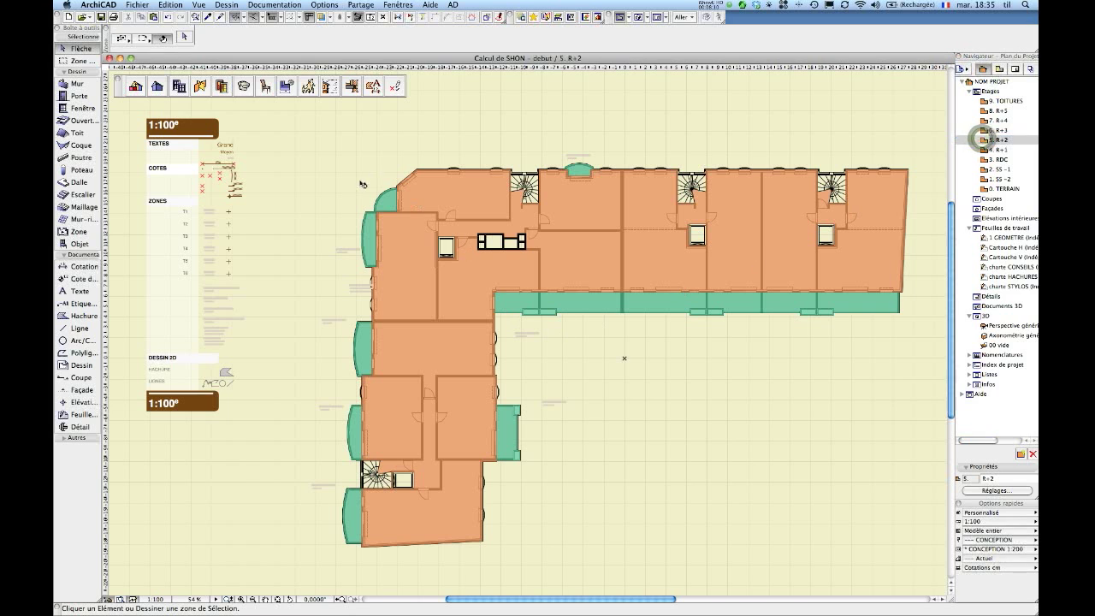
# Step: Frame the whole R+2 building with a selection area and select and copy all the zones inside it
pyautogui.click(79, 62)
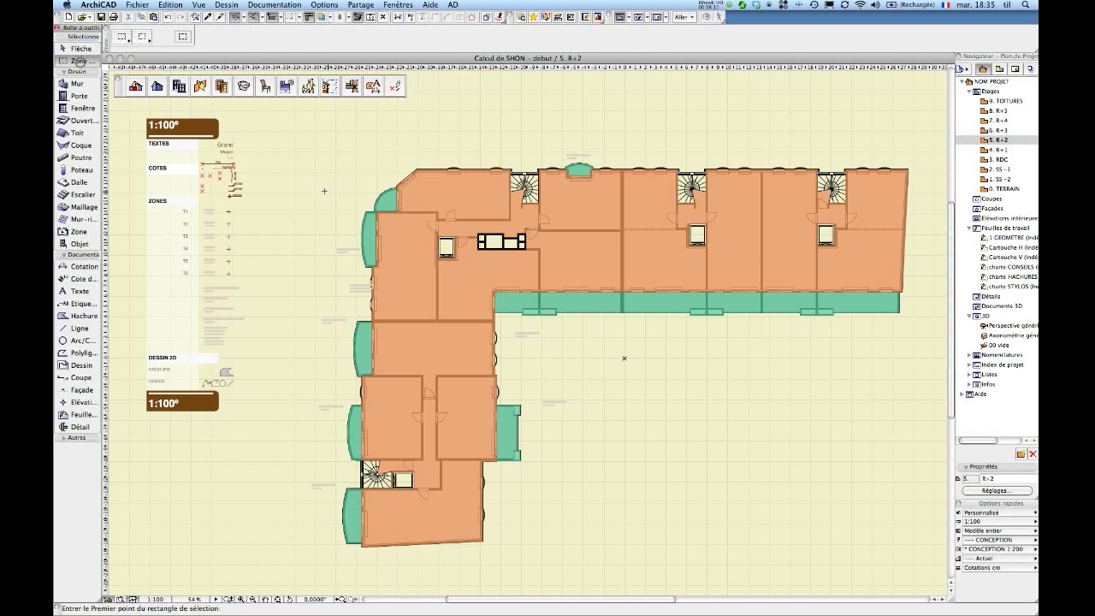
pyautogui.click(297, 124)
pyautogui.click(925, 585)
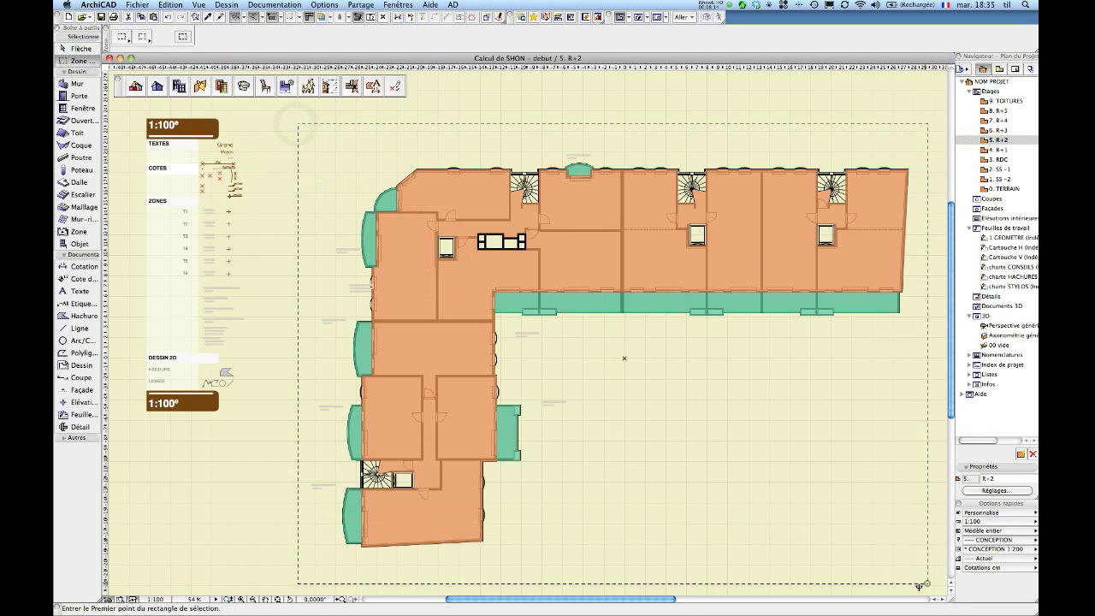
pyautogui.click(74, 232)
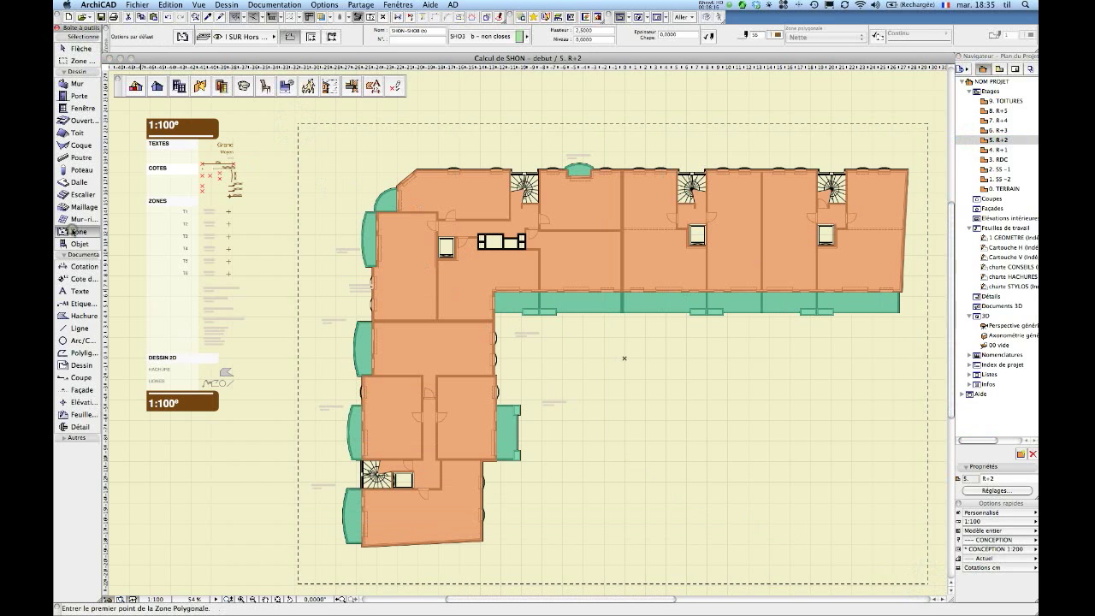
pyautogui.doubleClick(74, 232)
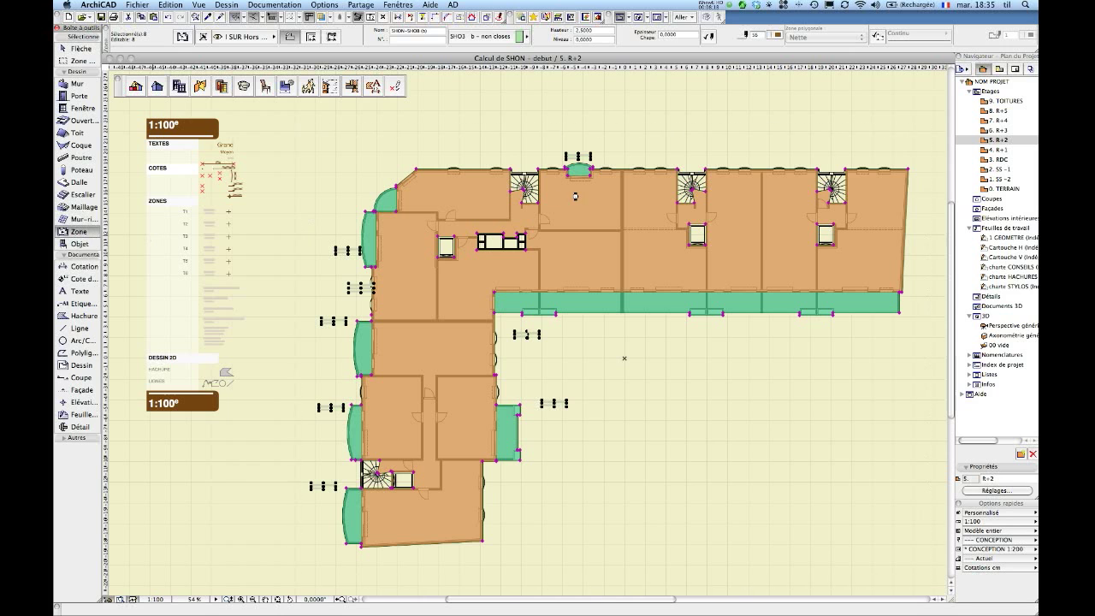
# Step: Paste the copied R+2 zones onto storeys R+3 and R+4 at the same location
pyautogui.click(983, 129)
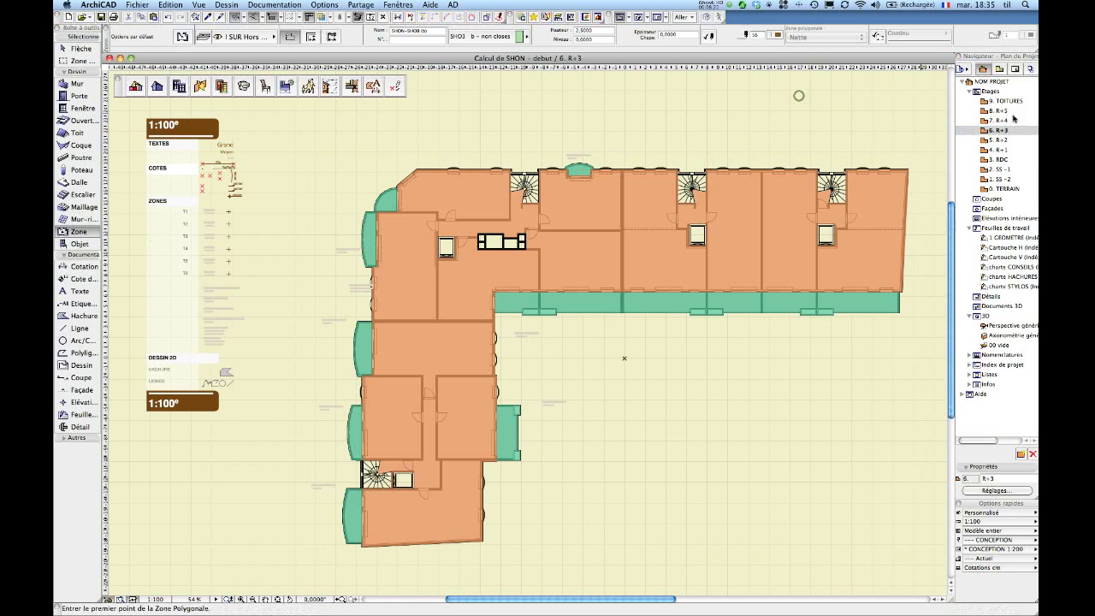
pyautogui.click(1003, 122)
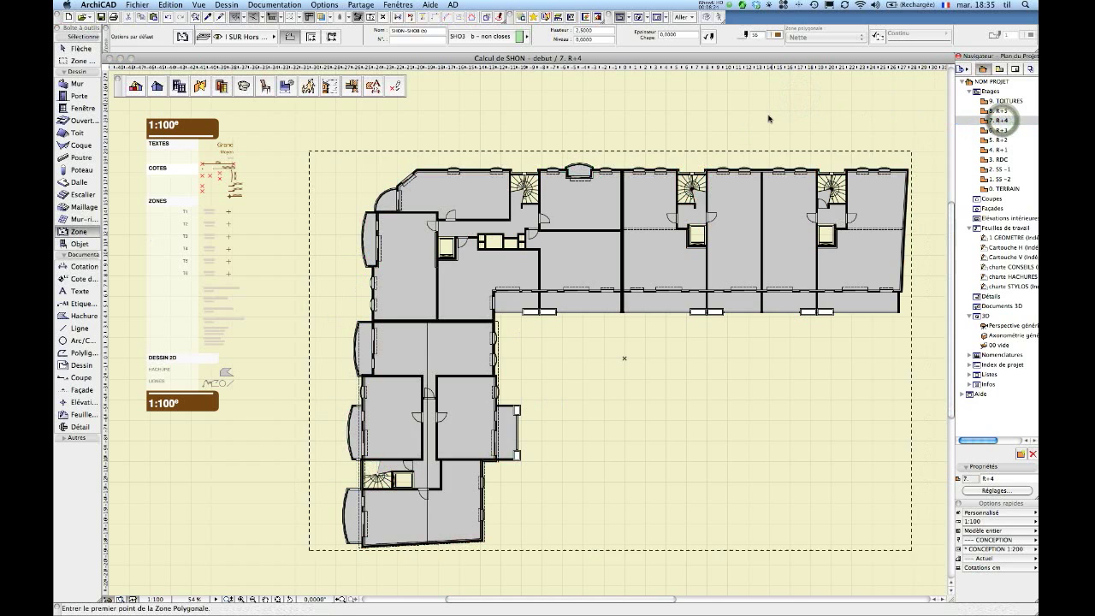
pyautogui.click(768, 115)
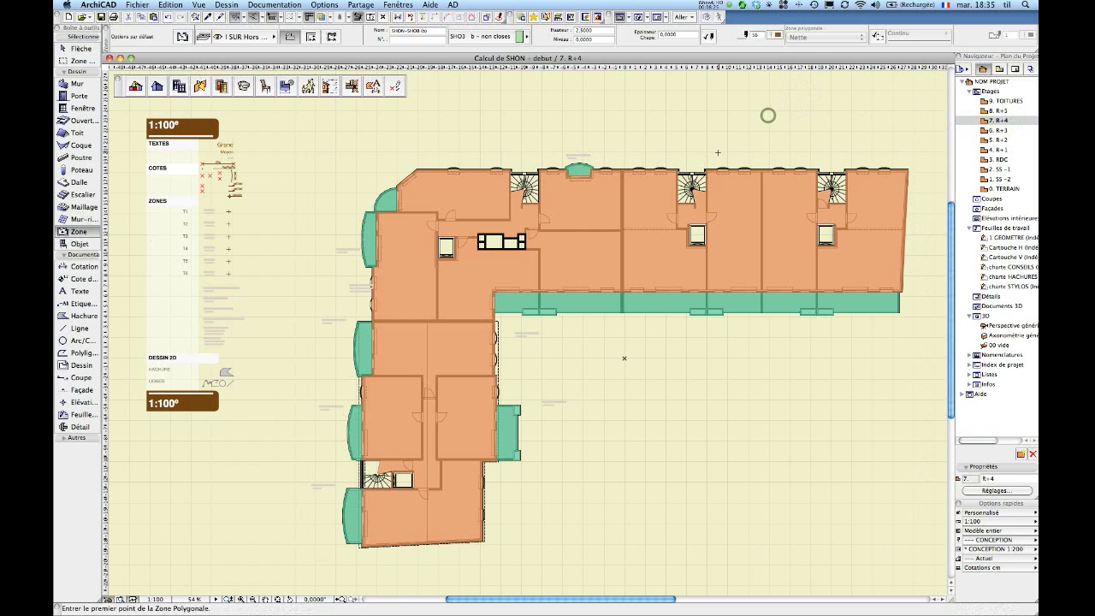
# Step: Open storey R+5 and place "b - non closes" zones on the left-facade terrace and the chamfered corner terrace
pyautogui.click(980, 112)
pyautogui.scroll(3, 365, 273)
pyautogui.moveTo(340, 273); pyautogui.dragTo(528, 340, button='middle')
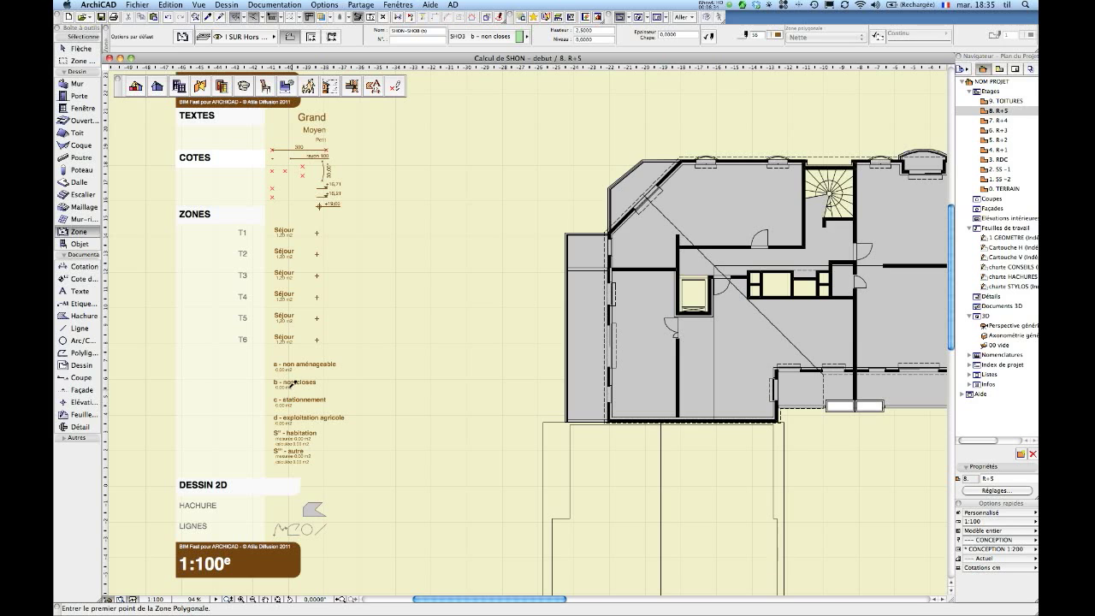
pyautogui.click(579, 232)
pyautogui.click(520, 240)
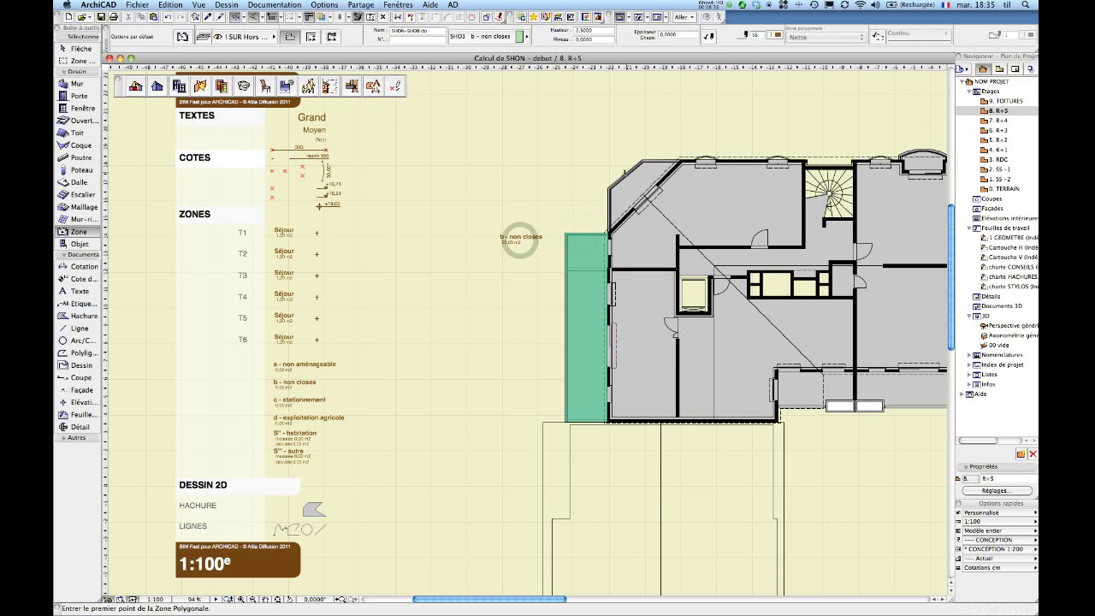
pyautogui.click(625, 172)
pyautogui.click(585, 168)
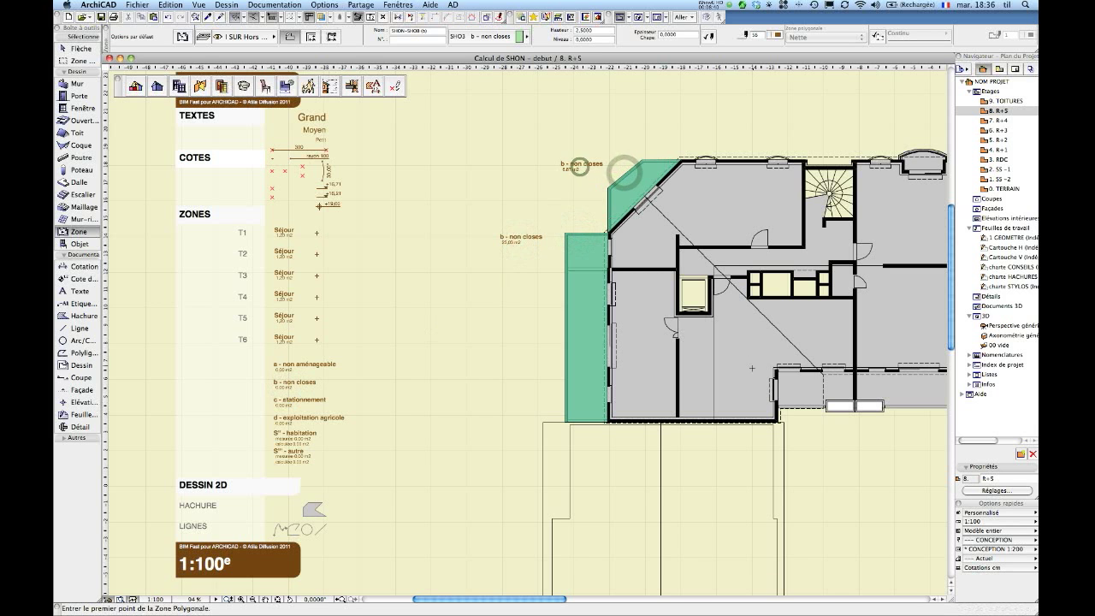
# Step: Place a "b - non closes" zone of about 80.89 m2 on R+5's long courtyard balcony strip, labelled below it
pyautogui.scroll(5, 705, 426)
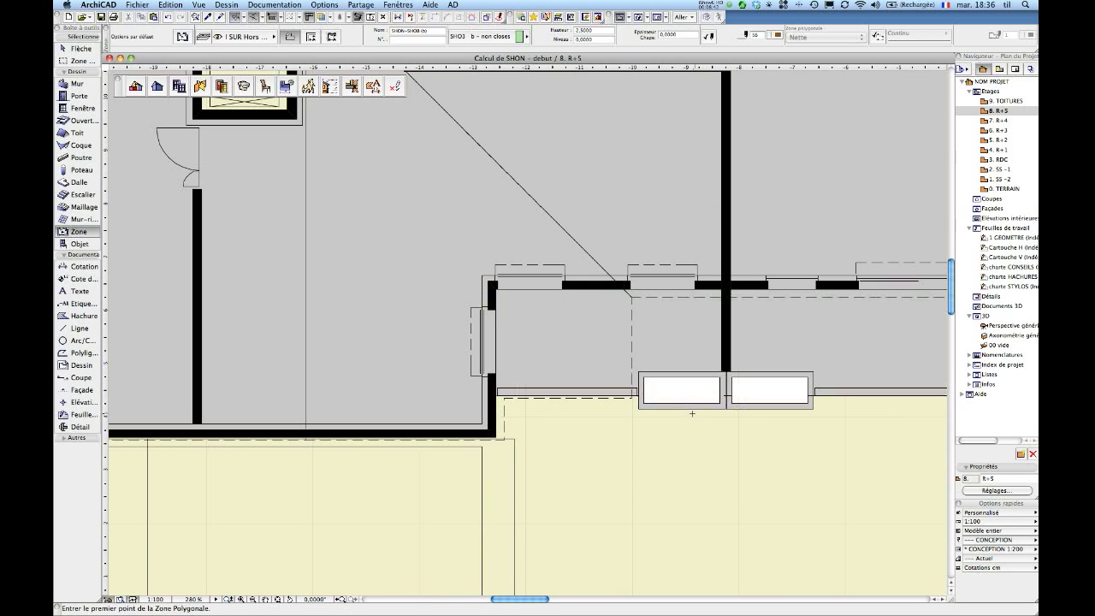
pyautogui.click(688, 412)
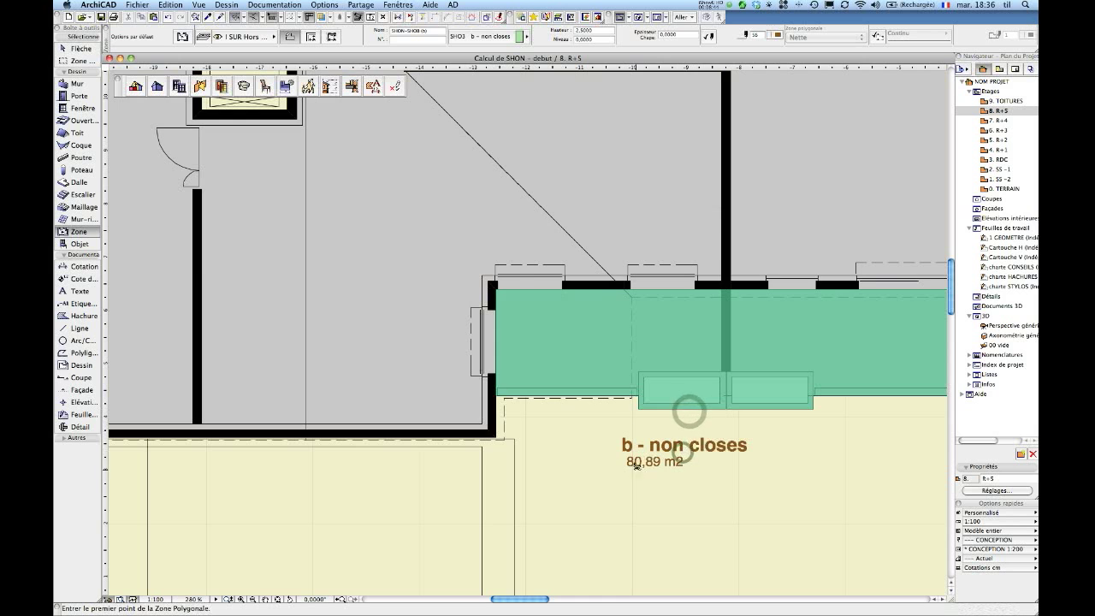
# Step: Place an "S'' - habitation" zone of about 583 m2 over R+5's enclosed floor, labelled above the street facade, using the template zone's settings
pyautogui.scroll(-8, 625, 412)
pyautogui.scroll(4, 268, 352)
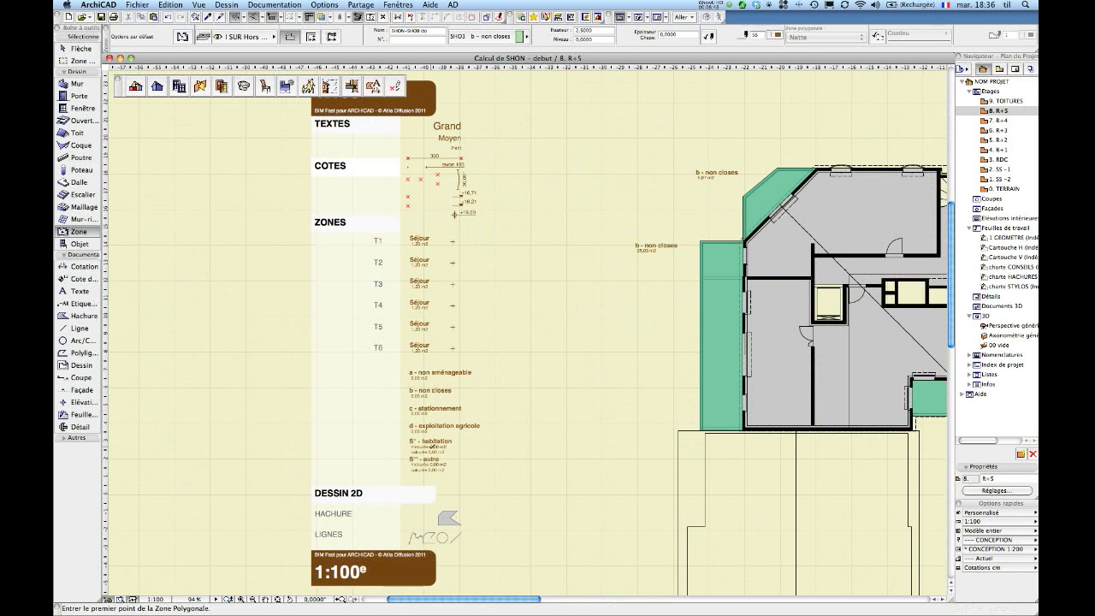
pyautogui.keyDown('alt'); pyautogui.click(430, 443); pyautogui.keyUp('alt')
pyautogui.moveTo(832, 246); pyautogui.dragTo(655, 294, button='middle')
pyautogui.scroll(3, 779, 262)
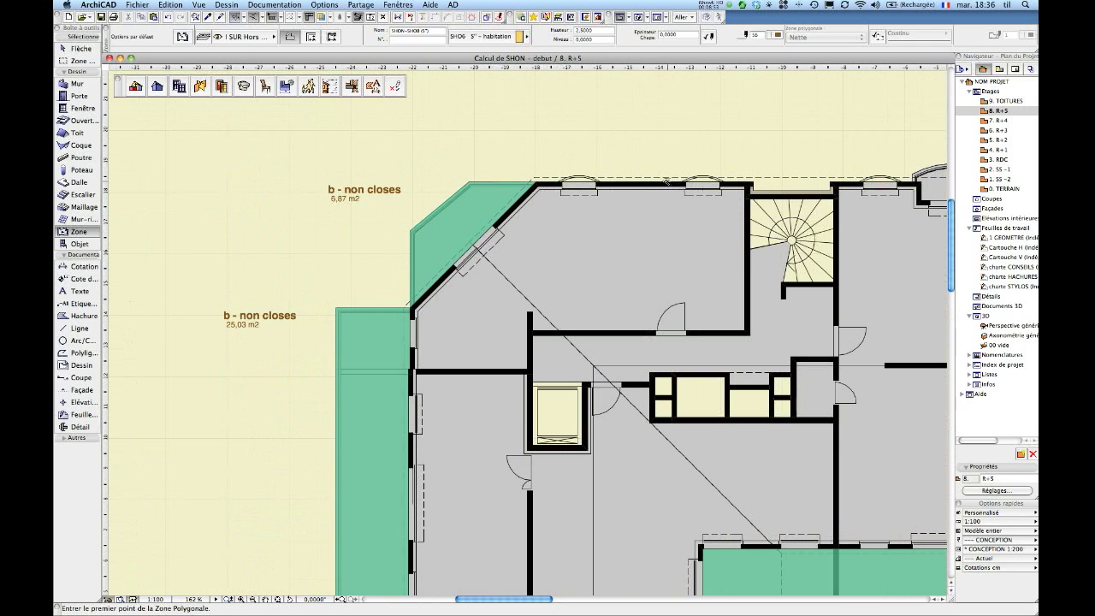
pyautogui.click(667, 182)
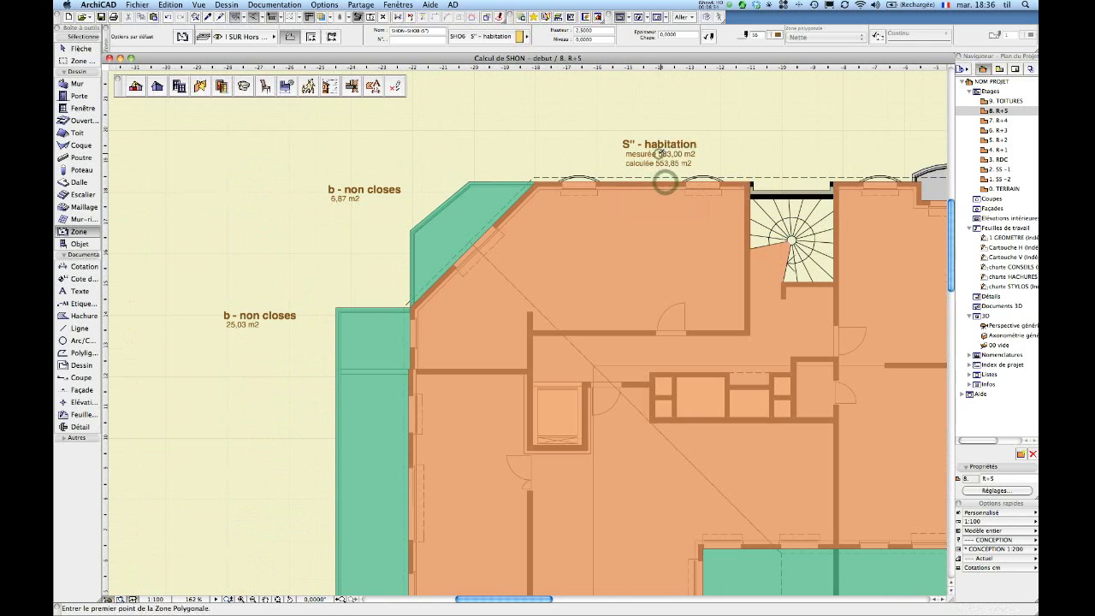
# Step: Cut the corner apartment area's lift shaft and the neighbouring duct block out of R+5's "S'' - habitation" zone
pyautogui.click(655, 171)
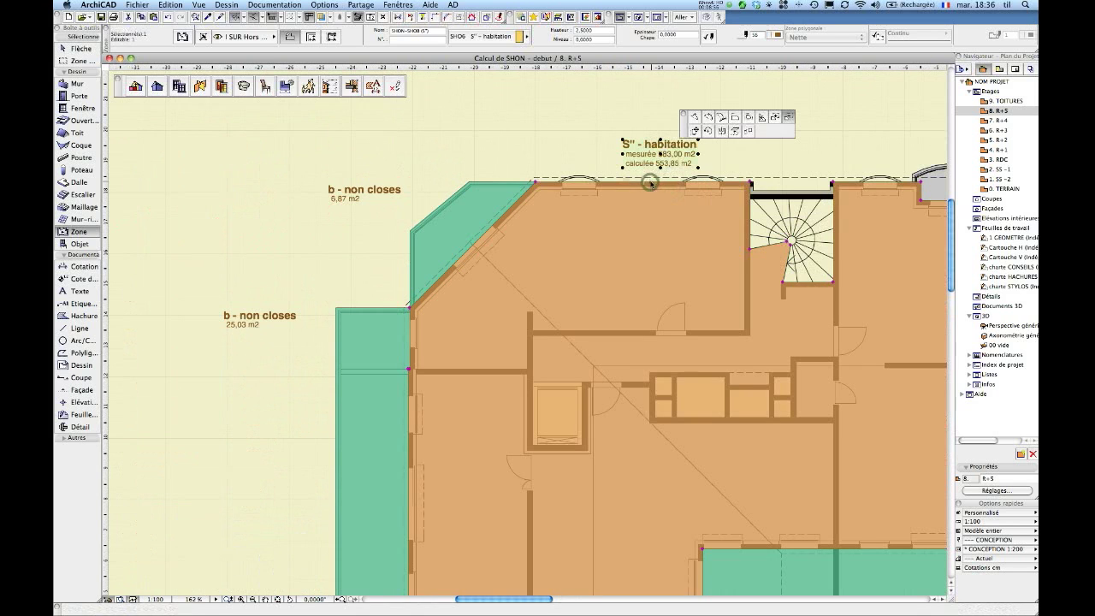
pyautogui.click(650, 182)
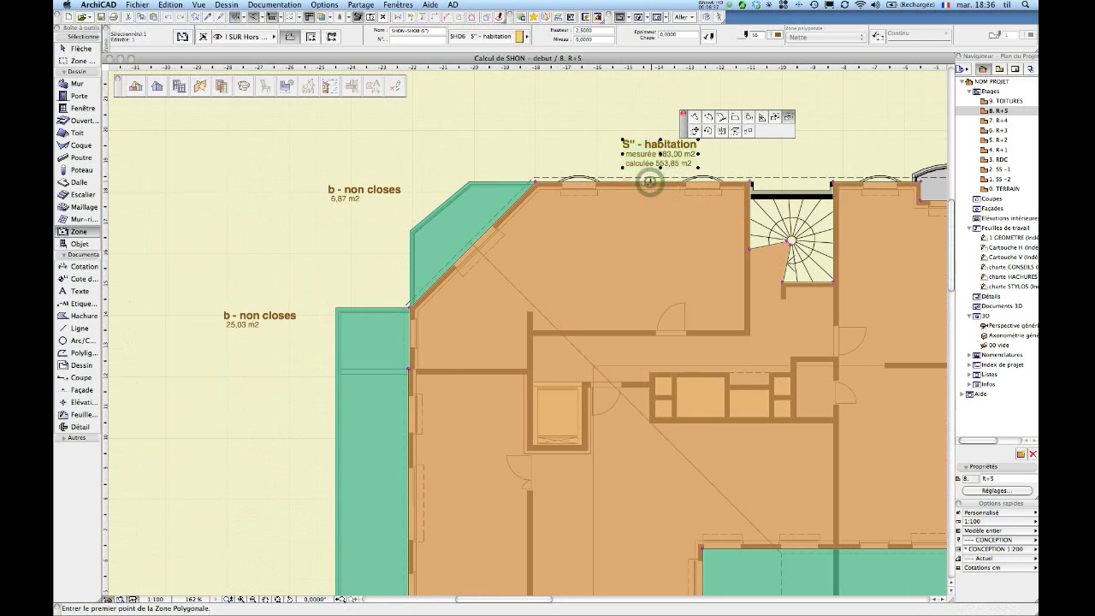
pyautogui.click(563, 383)
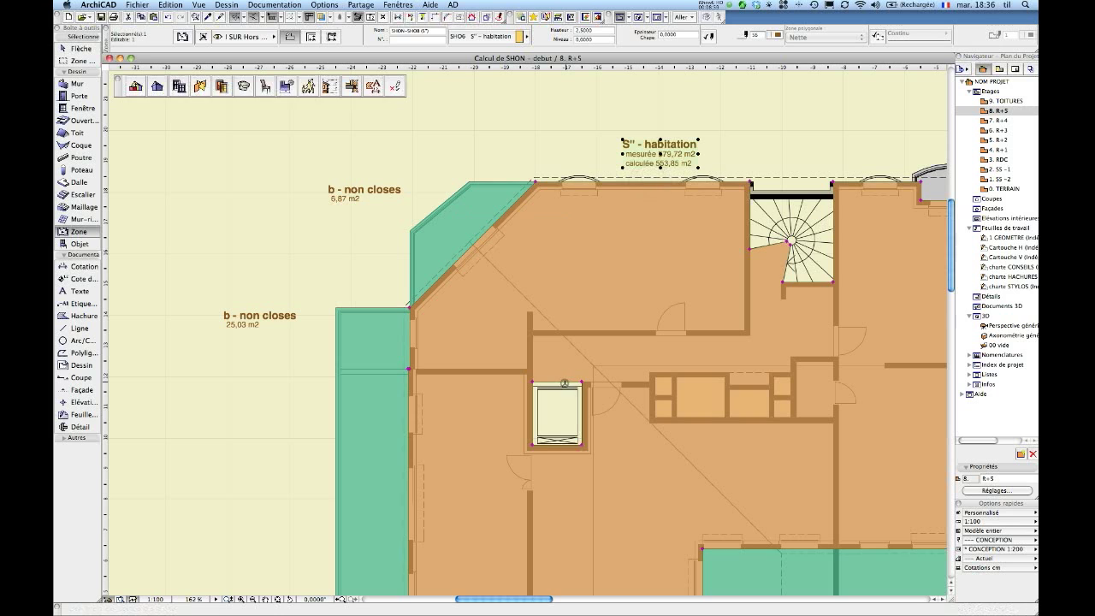
pyautogui.click(683, 422)
# Step: Cut the two remaining lift shafts beside the other stairwells out of R+5's "S'' - habitation" zone, and deselect it
pyautogui.hscroll(10, 683, 423)
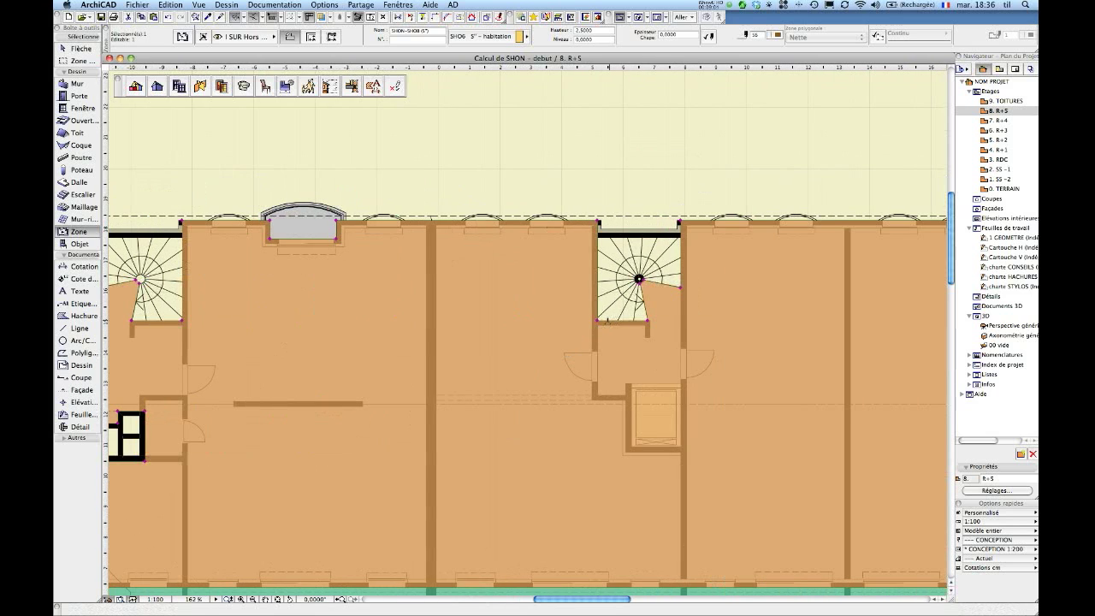
pyautogui.click(606, 321)
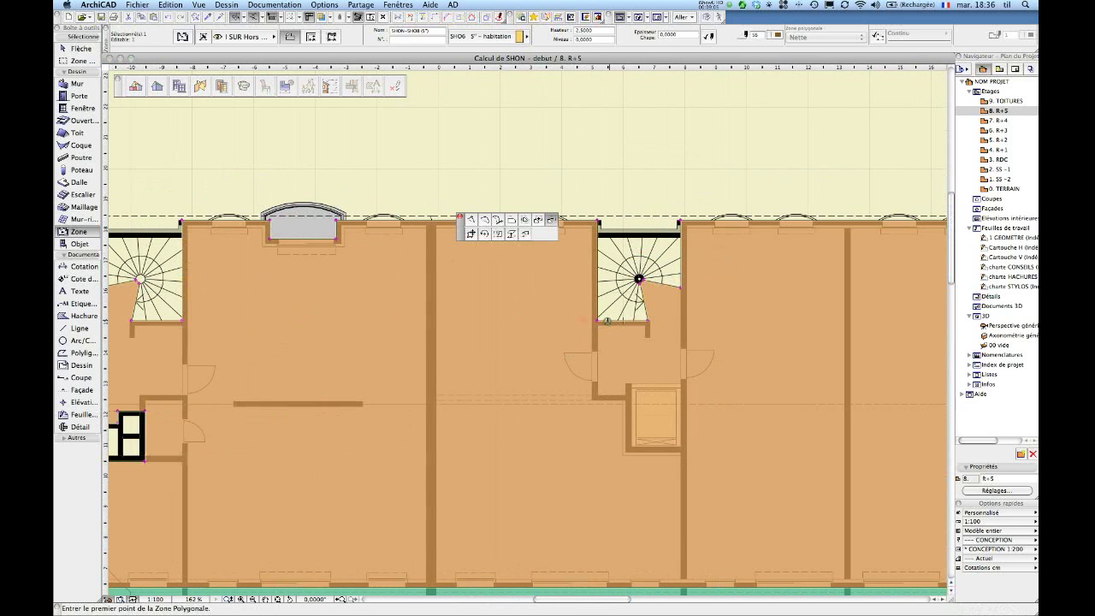
pyautogui.click(645, 386)
pyautogui.hscroll(6, 817, 392)
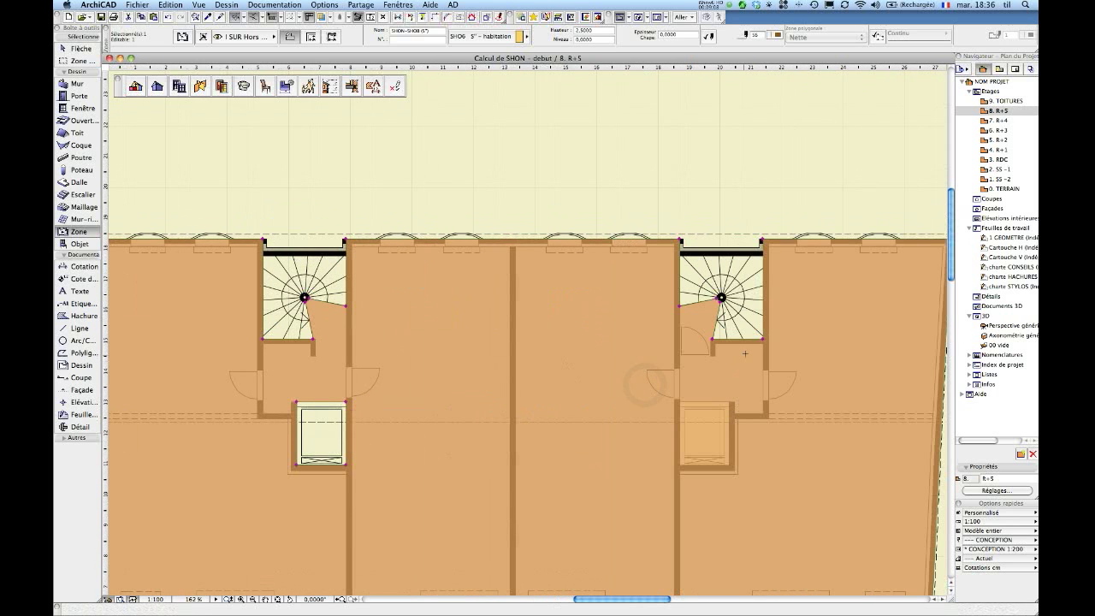
pyautogui.click(747, 339)
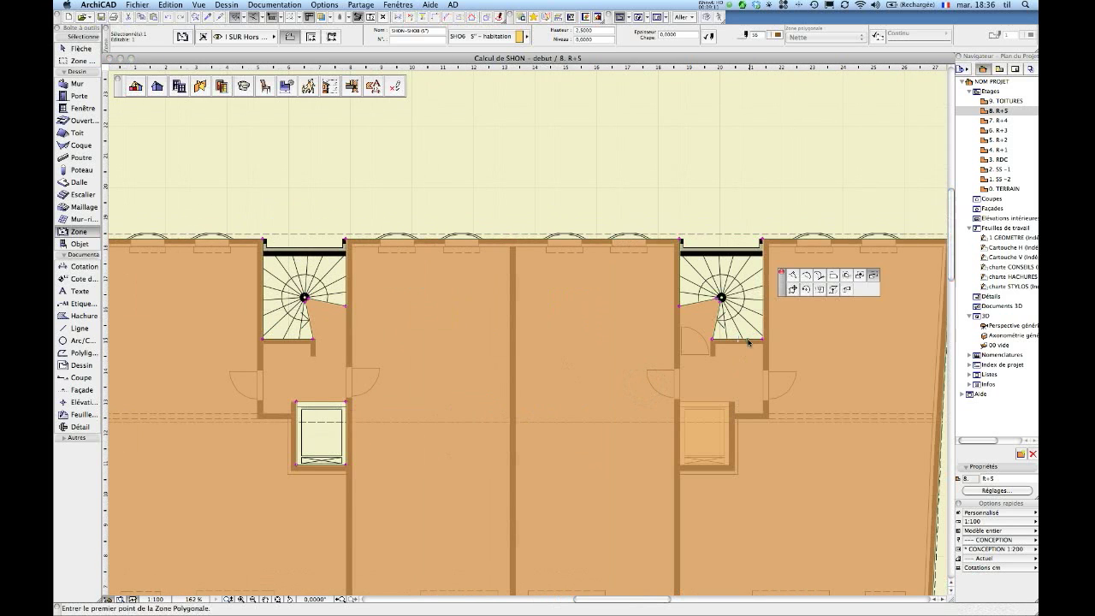
pyautogui.click(714, 403)
pyautogui.press('super+apostrophe')
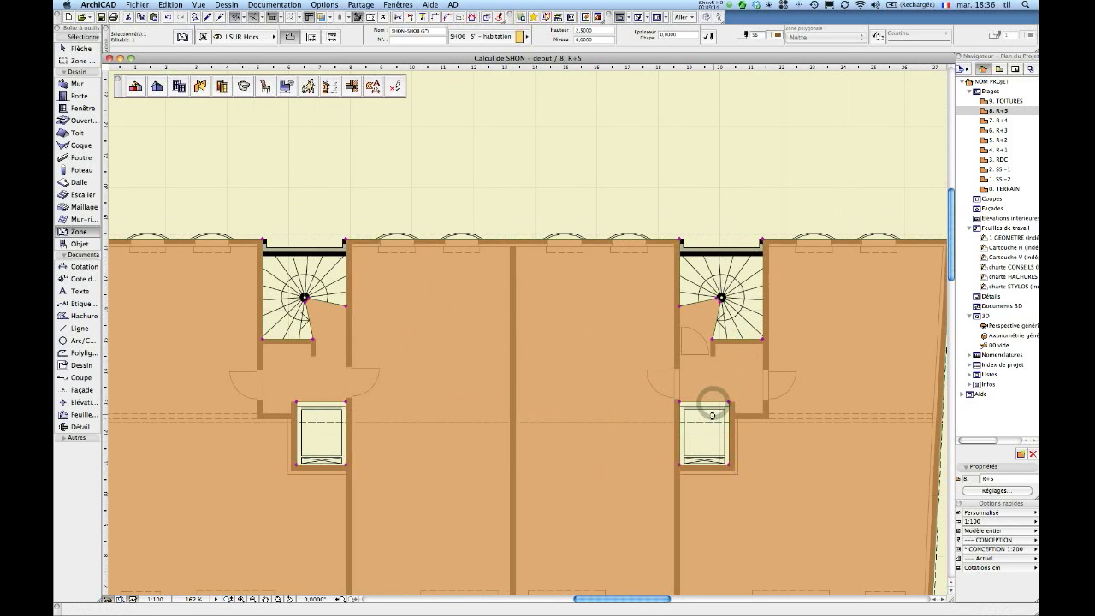
pyautogui.press('Escape')
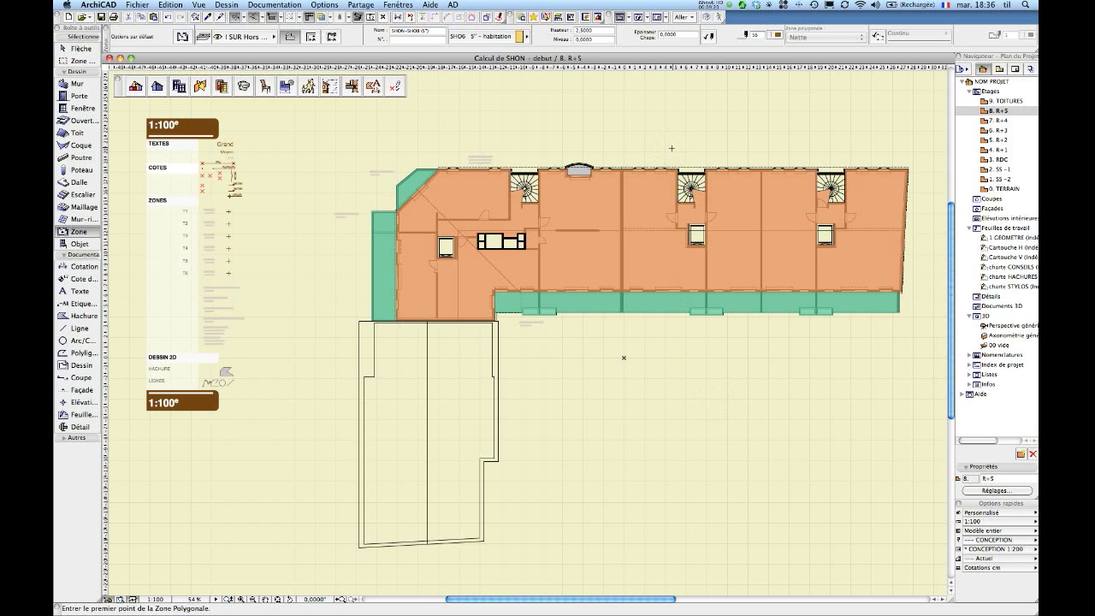
# Step: Show the building's zones in the 3D perspective, update all zones, and enlarge the zone update results list
pyautogui.press('F3')
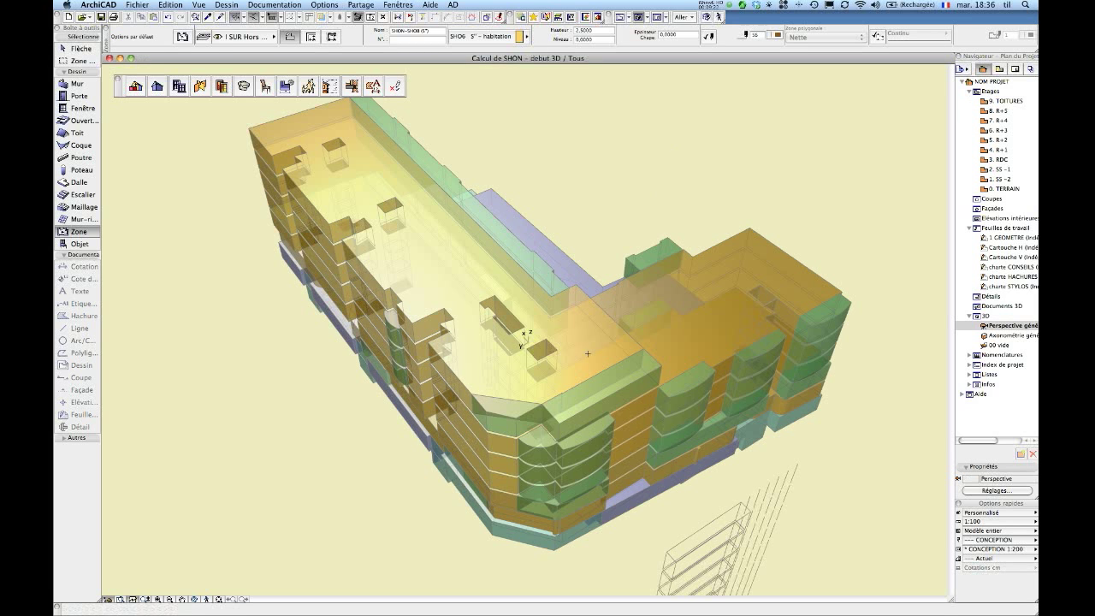
pyautogui.moveTo(395, 463); pyautogui.dragTo(410, 395)
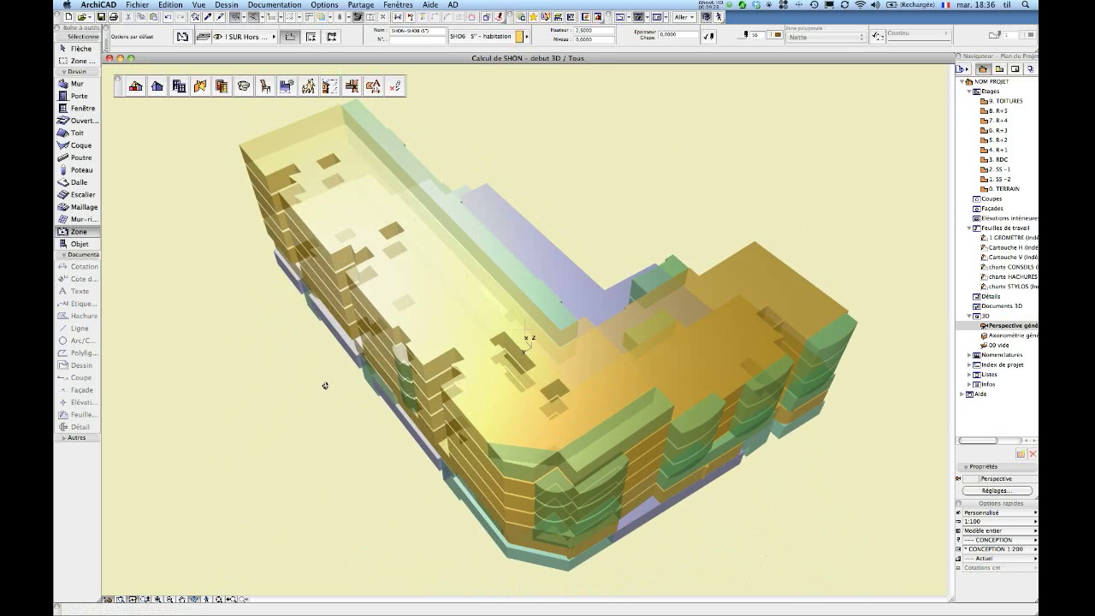
pyautogui.click(225, 6)
pyautogui.click(244, 103)
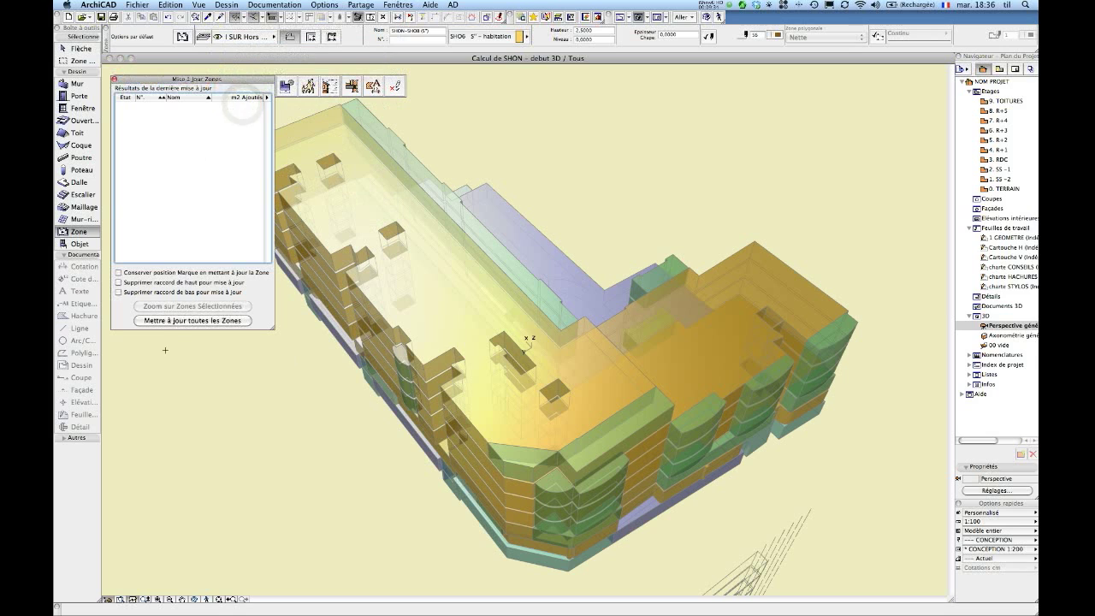
pyautogui.click(179, 321)
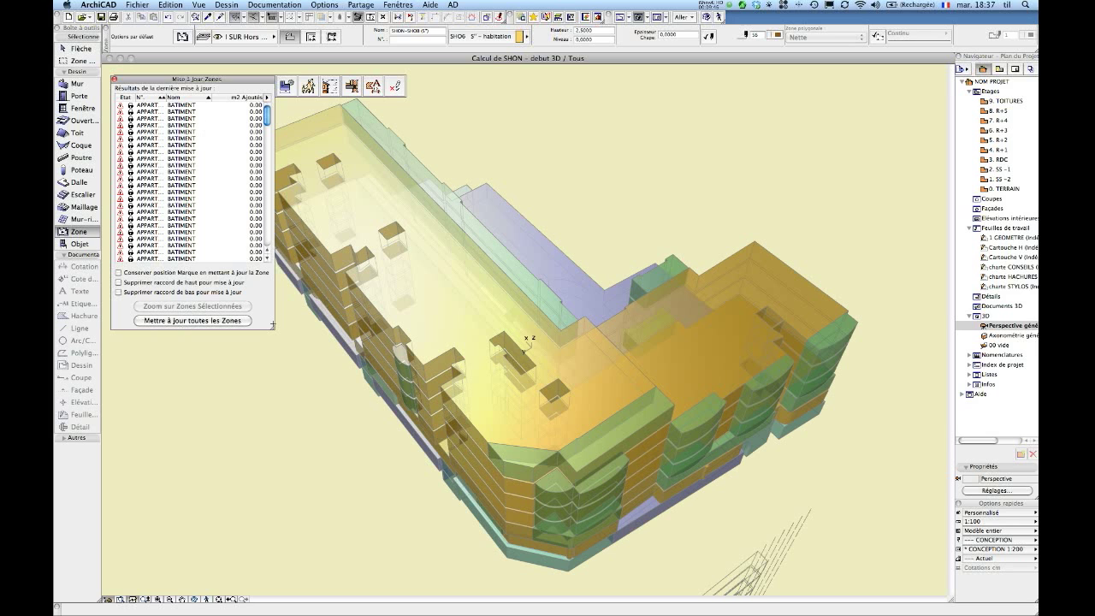
pyautogui.moveTo(272, 328); pyautogui.dragTo(272, 365)
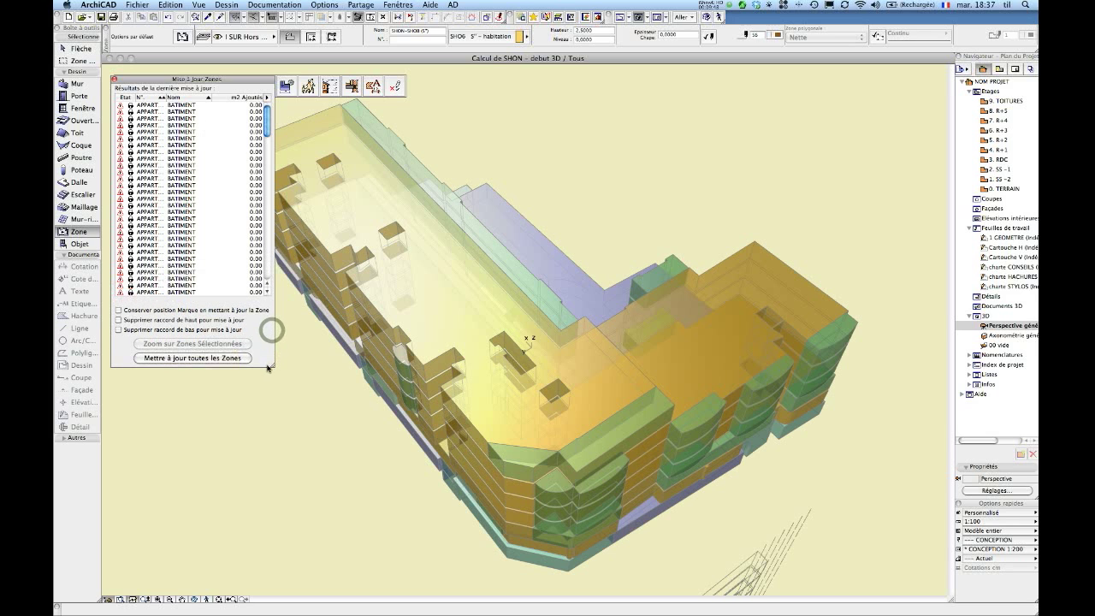
# Step: Open the layout "Q1 SHOB - SHON par niveaux" from the layout book to check the areas per storey
pyautogui.click(1014, 69)
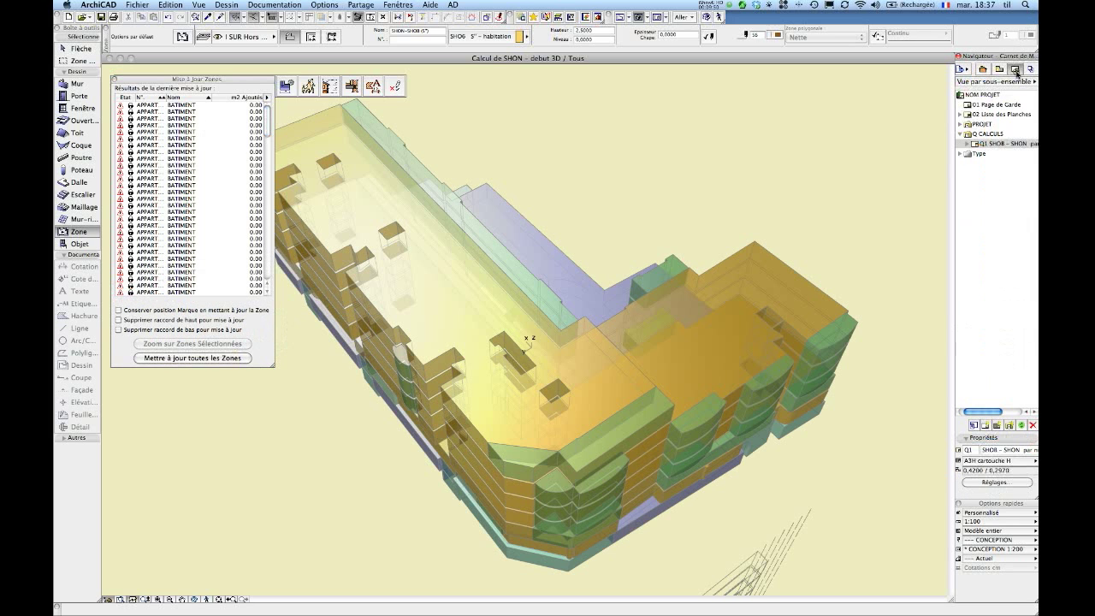
pyautogui.doubleClick(979, 143)
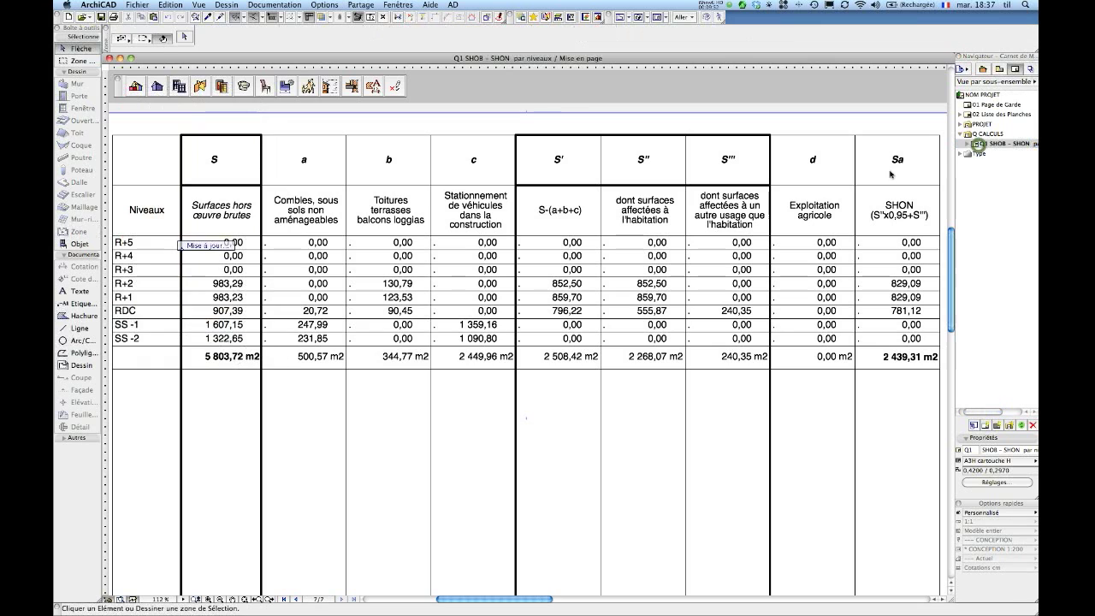